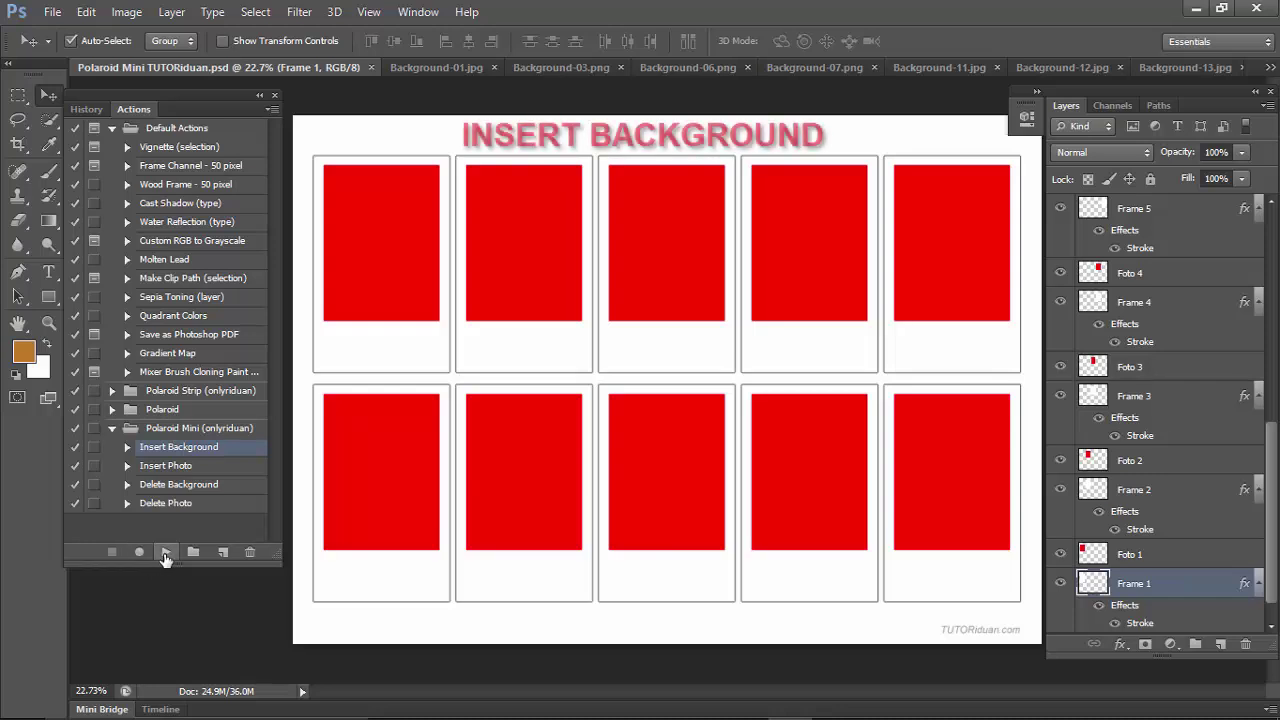
# Play Insert Background repeatedly until every frame has a background, then start Insert Photo
pyautogui.click(167, 553)
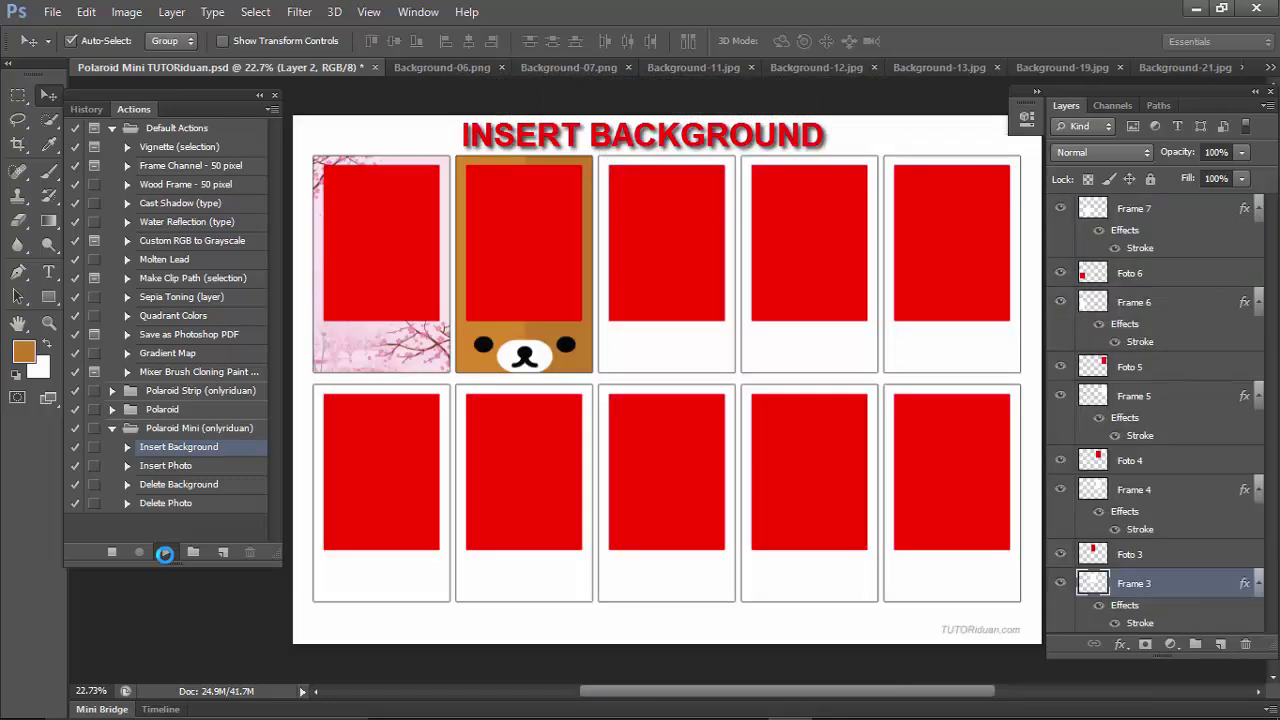
pyautogui.click(165, 553)
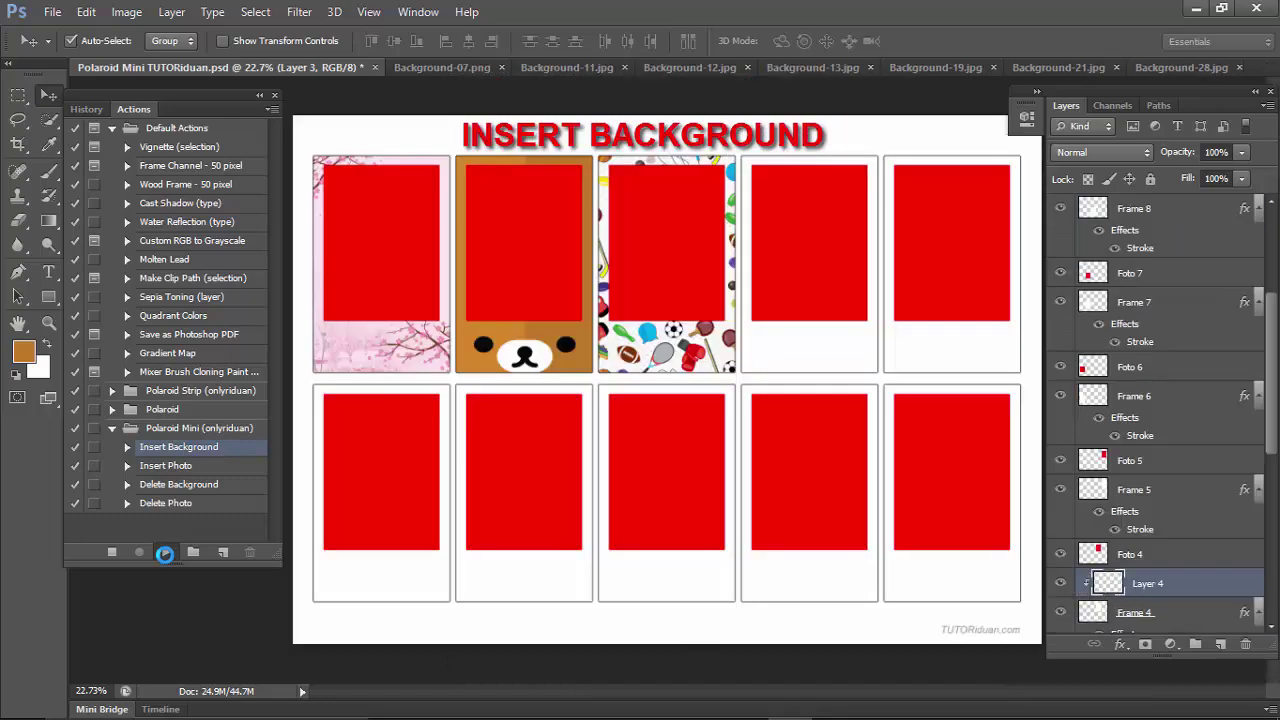
pyautogui.click(165, 553)
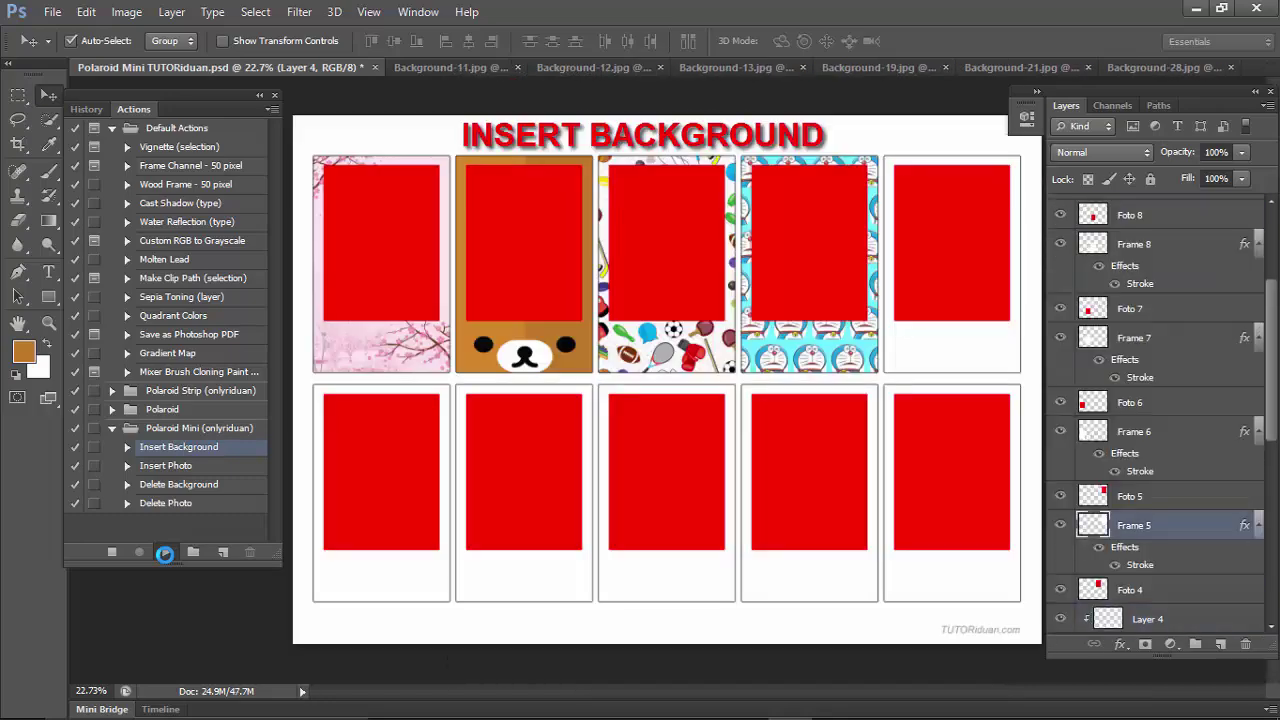
pyautogui.click(165, 553)
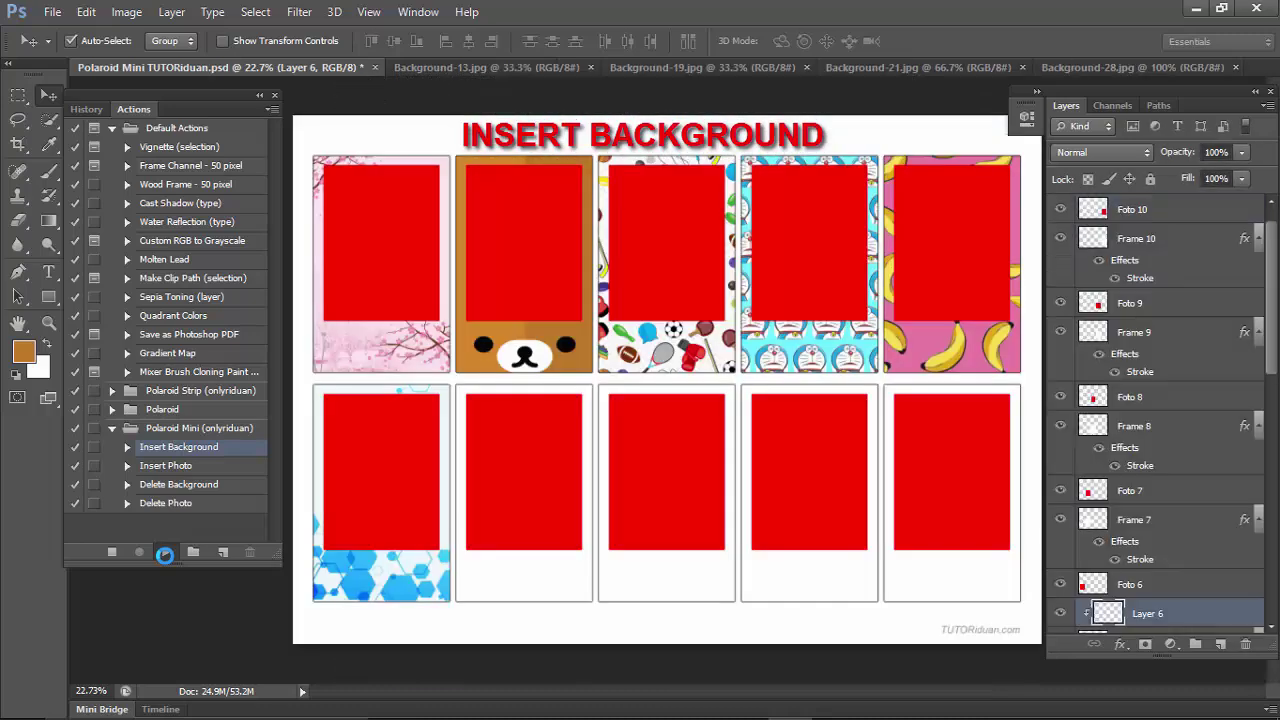
pyautogui.click(165, 553)
pyautogui.click(165, 553)
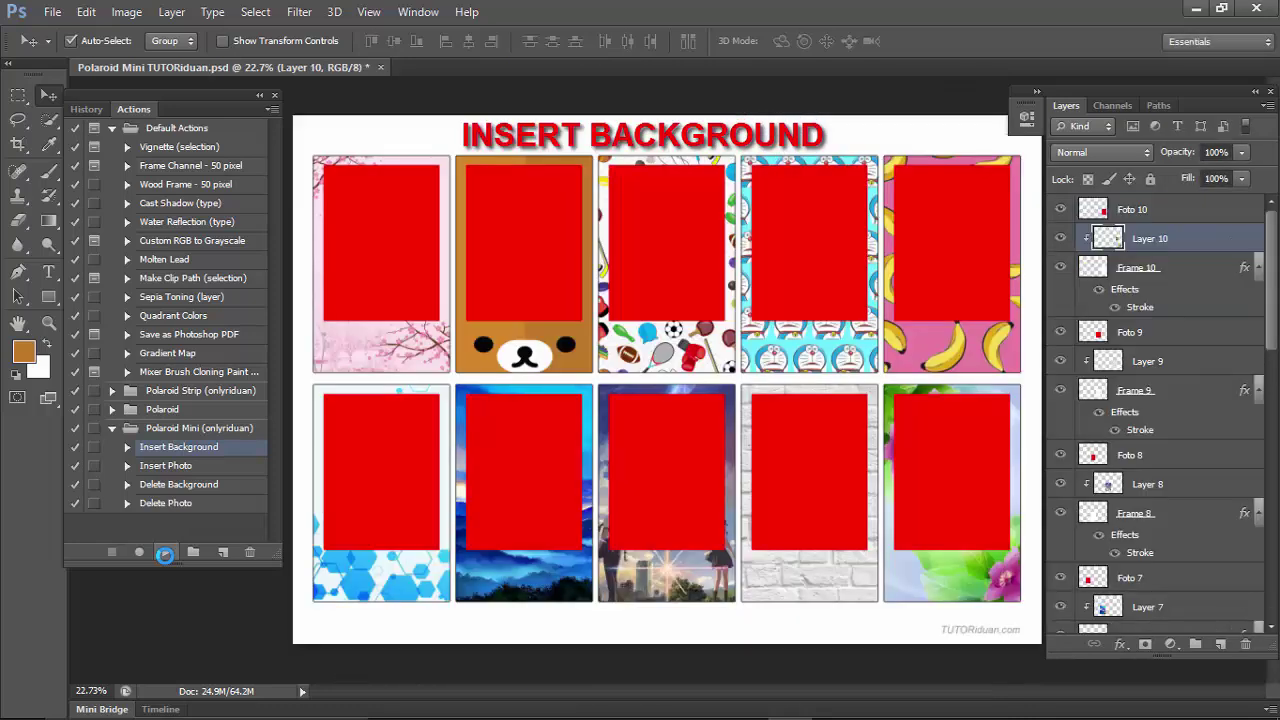
pyautogui.click(165, 553)
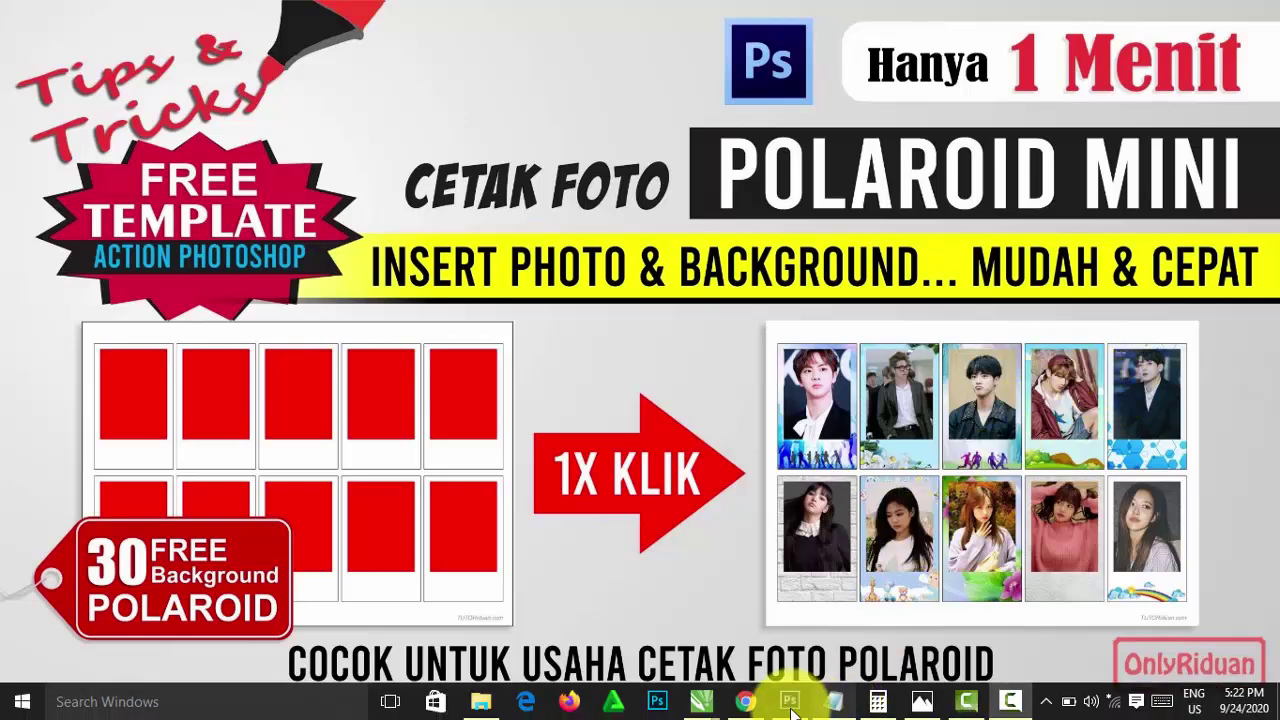
# Open the blog's Polaroid Mini article and view its enlarged size diagram
pyautogui.click(790, 706)
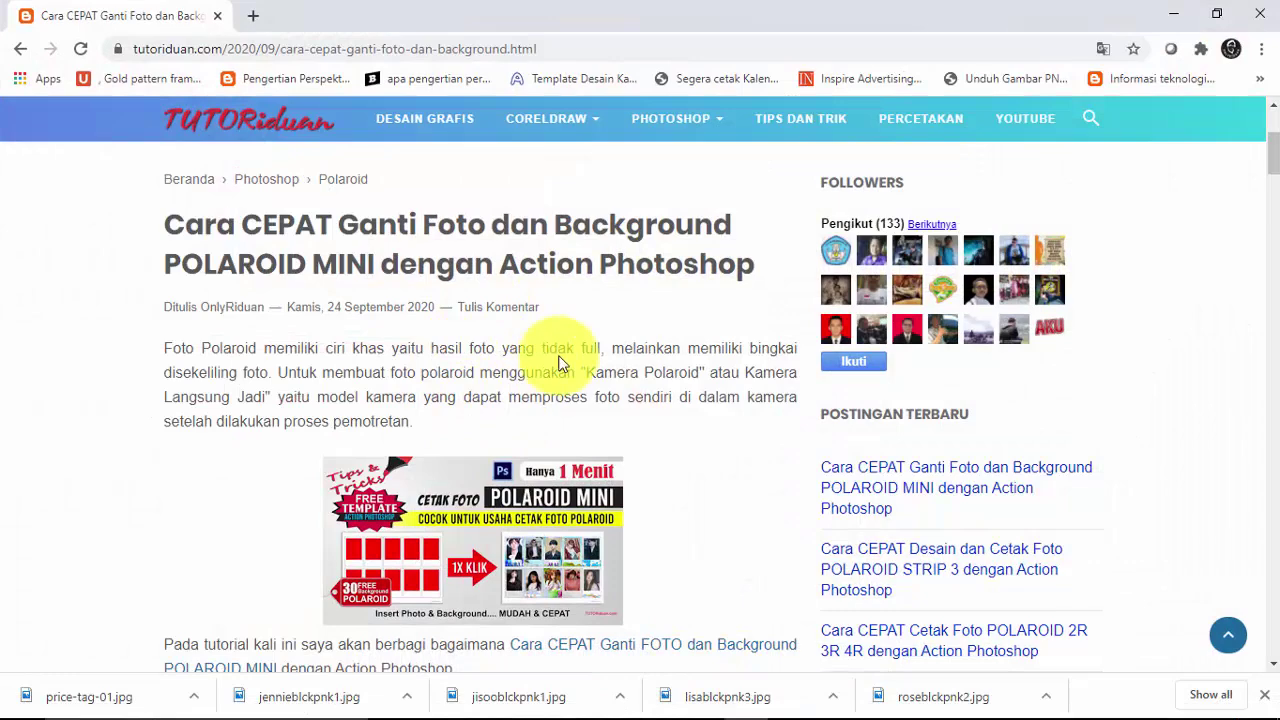
pyautogui.scroll(-2, 571, 345)
pyautogui.scroll(-3, 573, 344)
pyautogui.scroll(1, 576, 347)
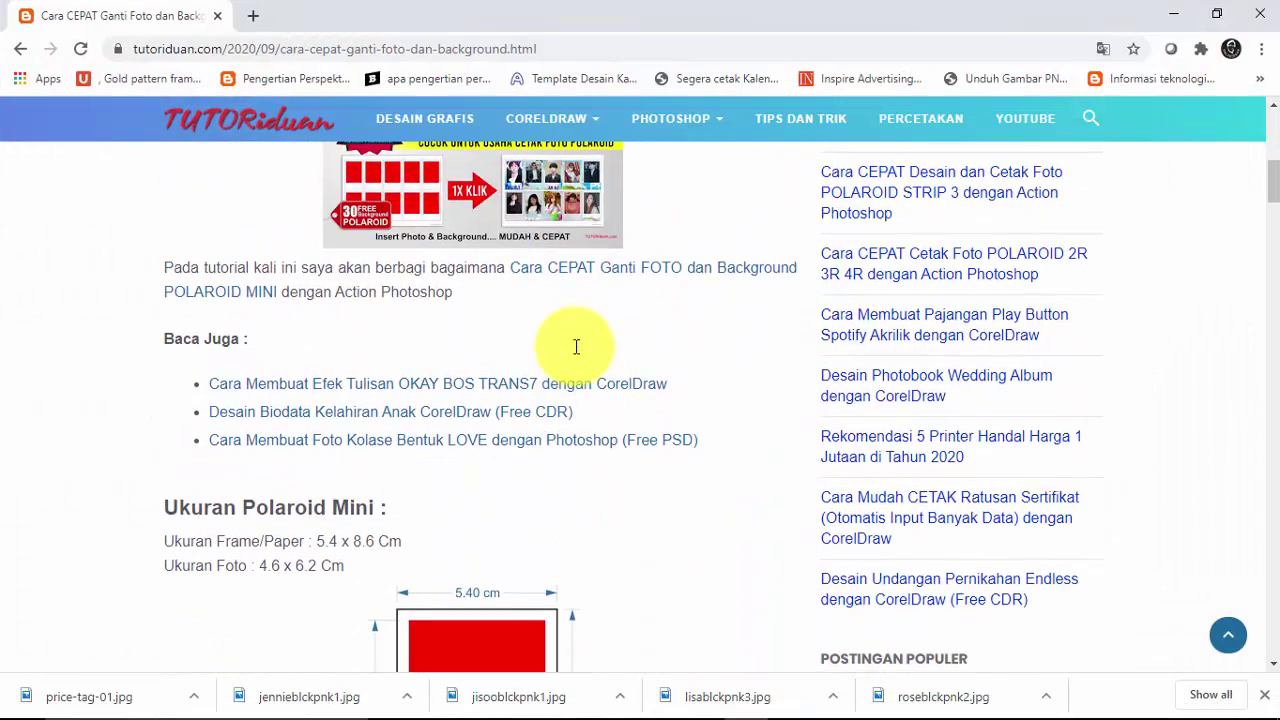
pyautogui.scroll(-4, 576, 347)
pyautogui.scroll(1, 580, 354)
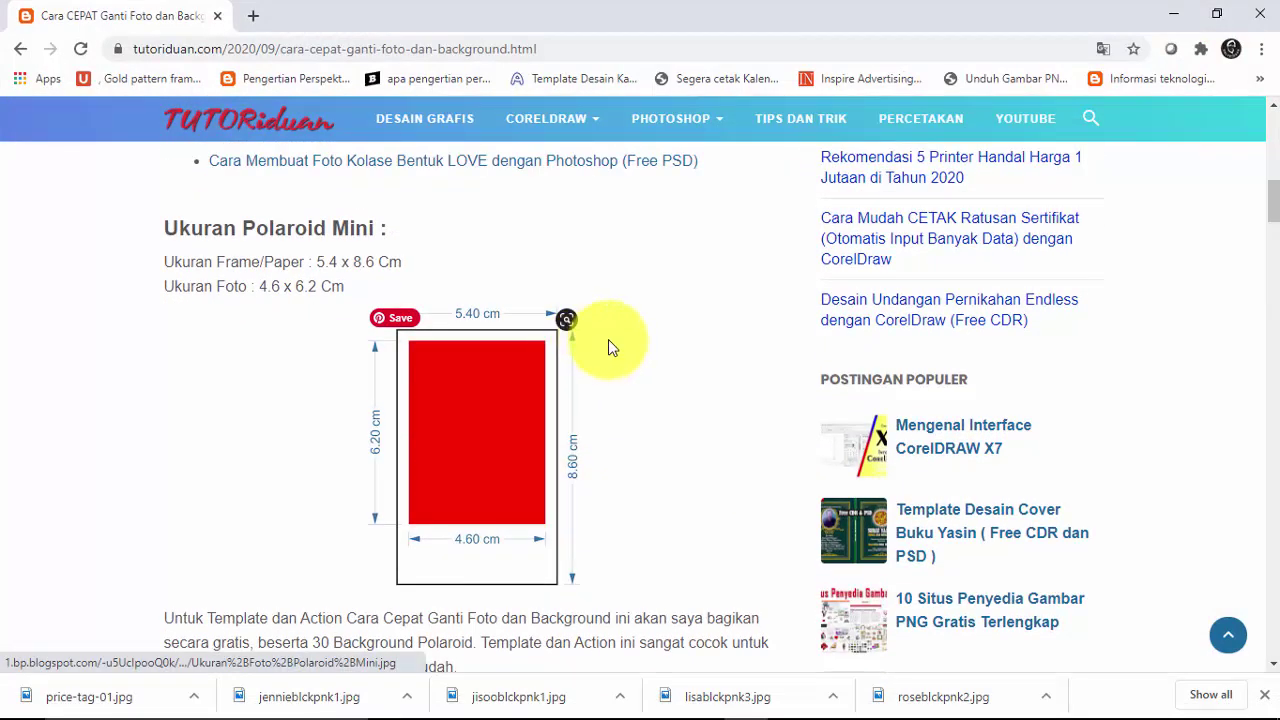
pyautogui.click(514, 428)
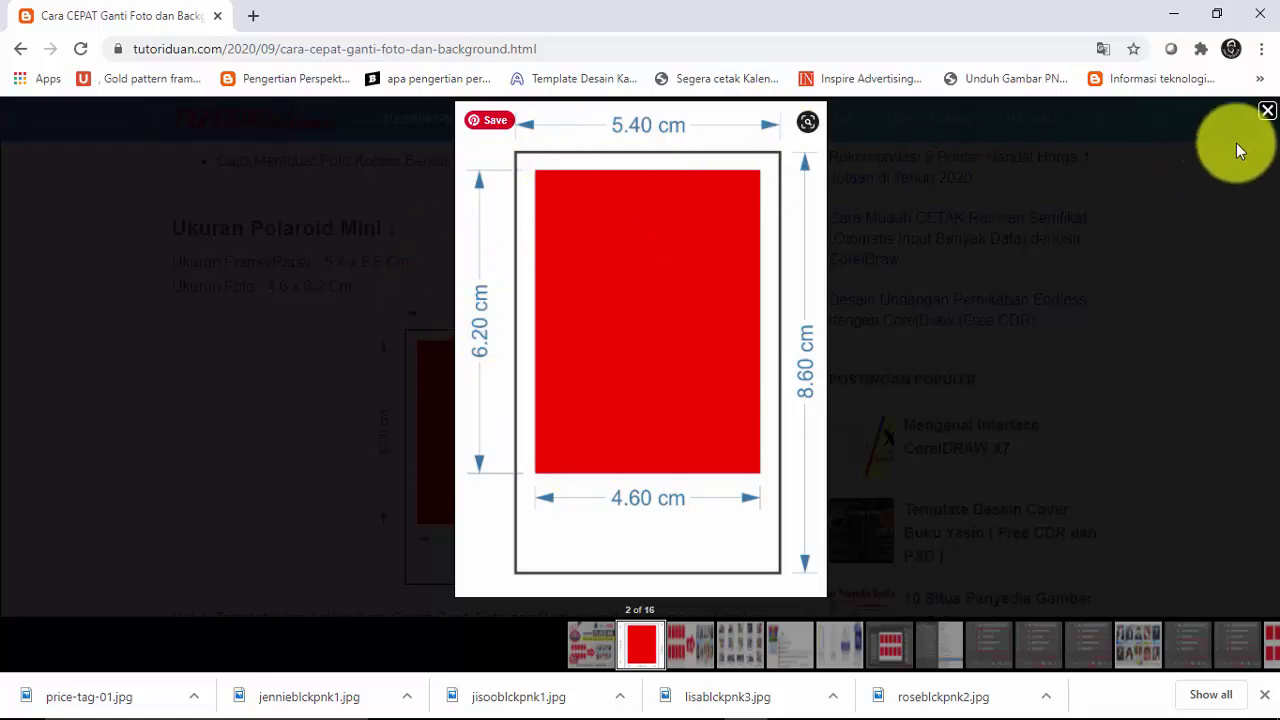
pyautogui.click(1266, 111)
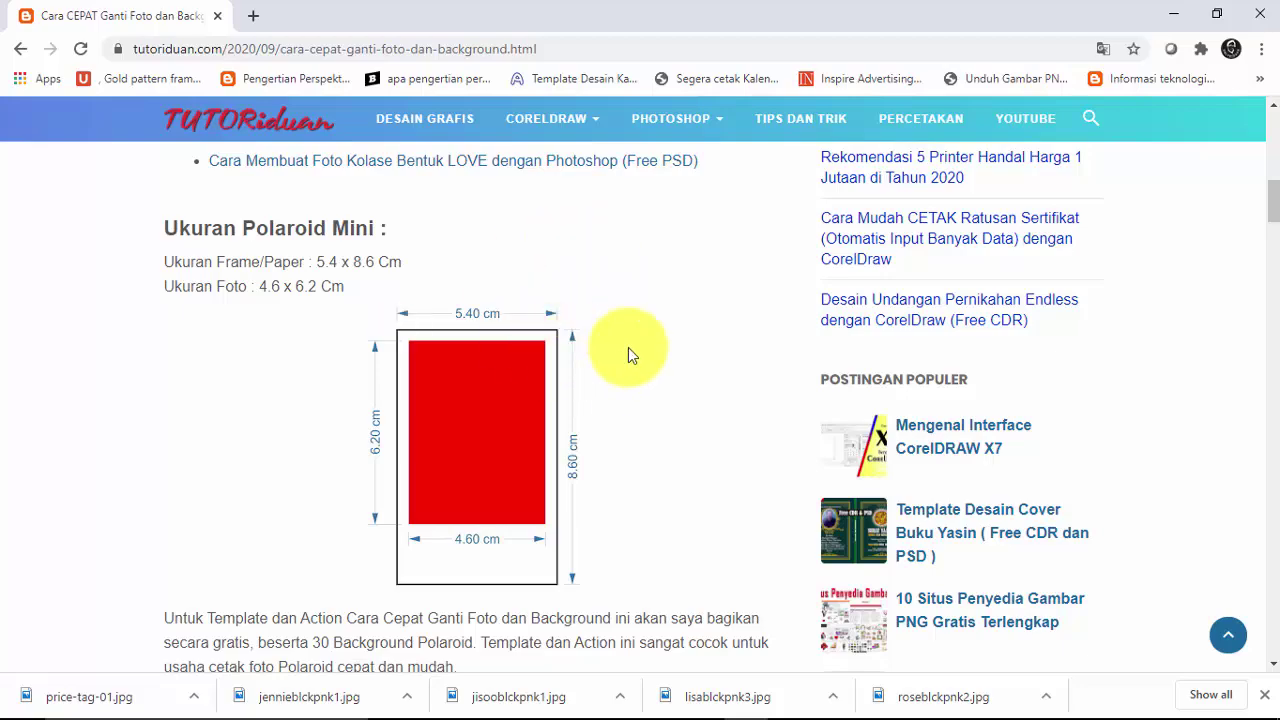
# Scroll down the article to the Download Template link
pyautogui.scroll(-4, 635, 320)
pyautogui.scroll(-4, 639, 315)
pyautogui.scroll(-4, 639, 319)
pyautogui.scroll(-5, 639, 319)
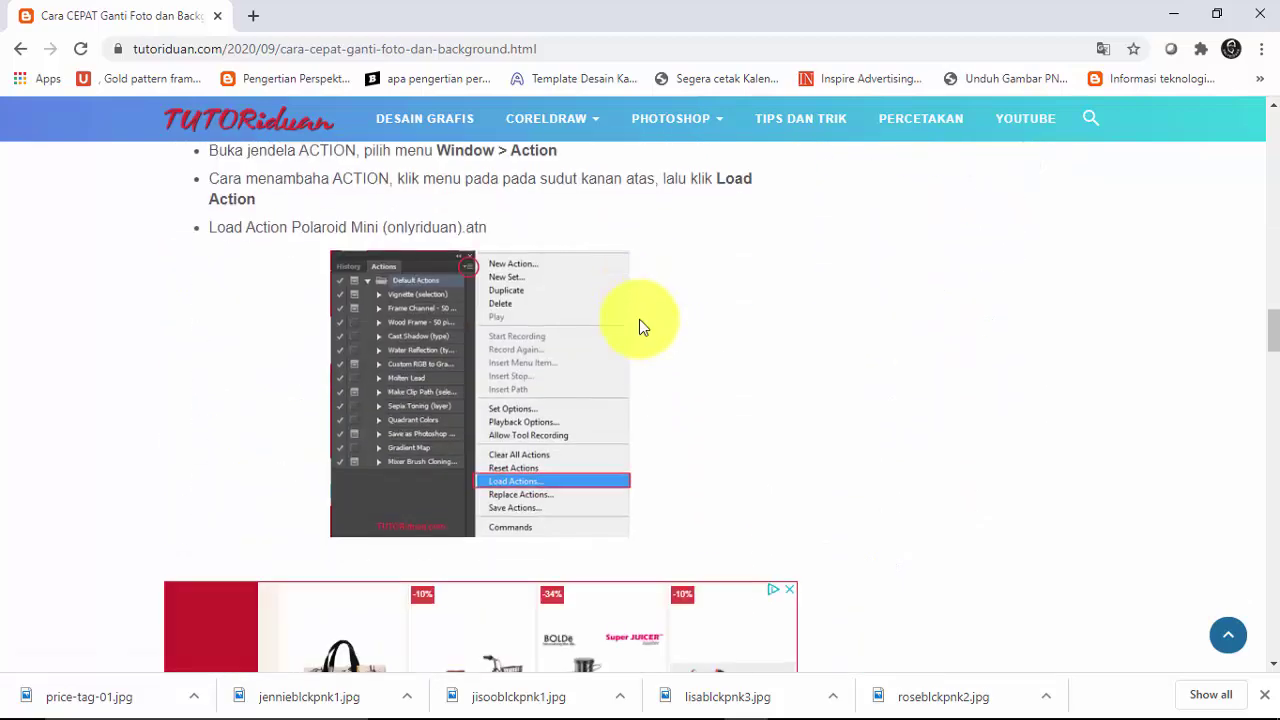
pyautogui.scroll(-4, 639, 319)
pyautogui.scroll(-4, 618, 317)
pyautogui.scroll(-4, 618, 317)
pyautogui.scroll(-4, 618, 317)
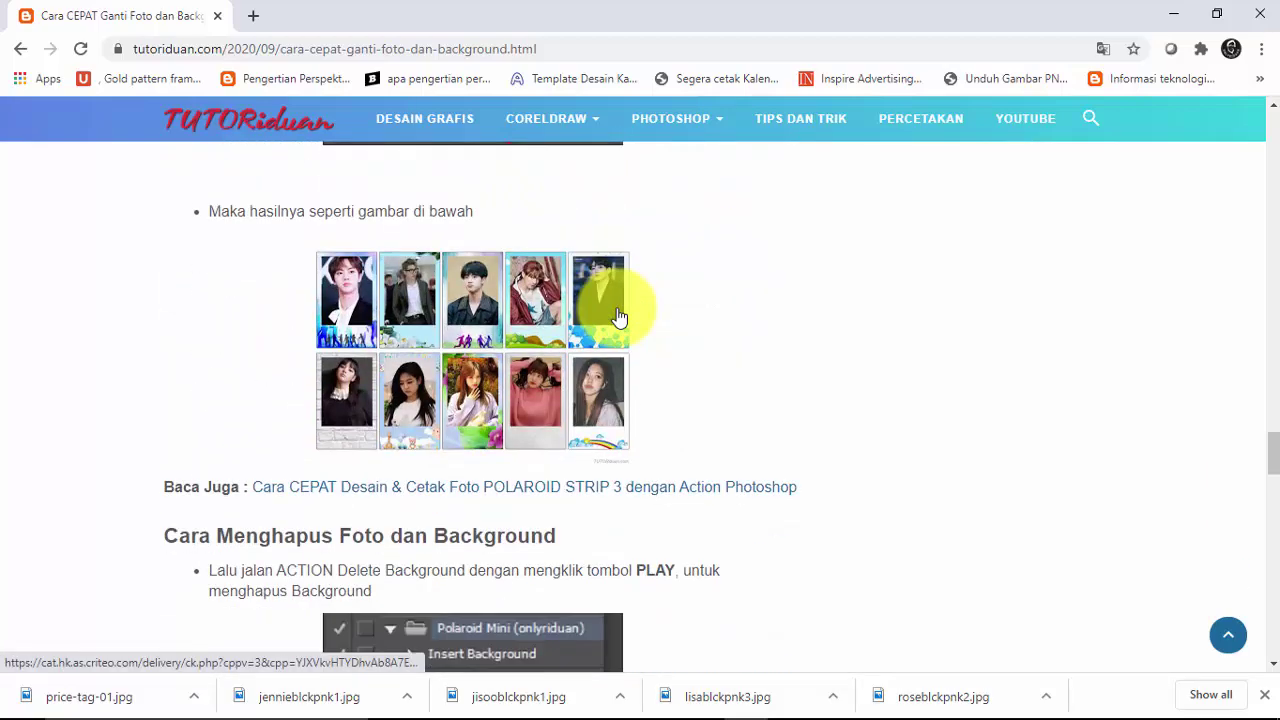
pyautogui.scroll(-4, 618, 317)
pyautogui.scroll(-4, 619, 317)
pyautogui.scroll(-4, 619, 317)
pyautogui.scroll(-4, 619, 317)
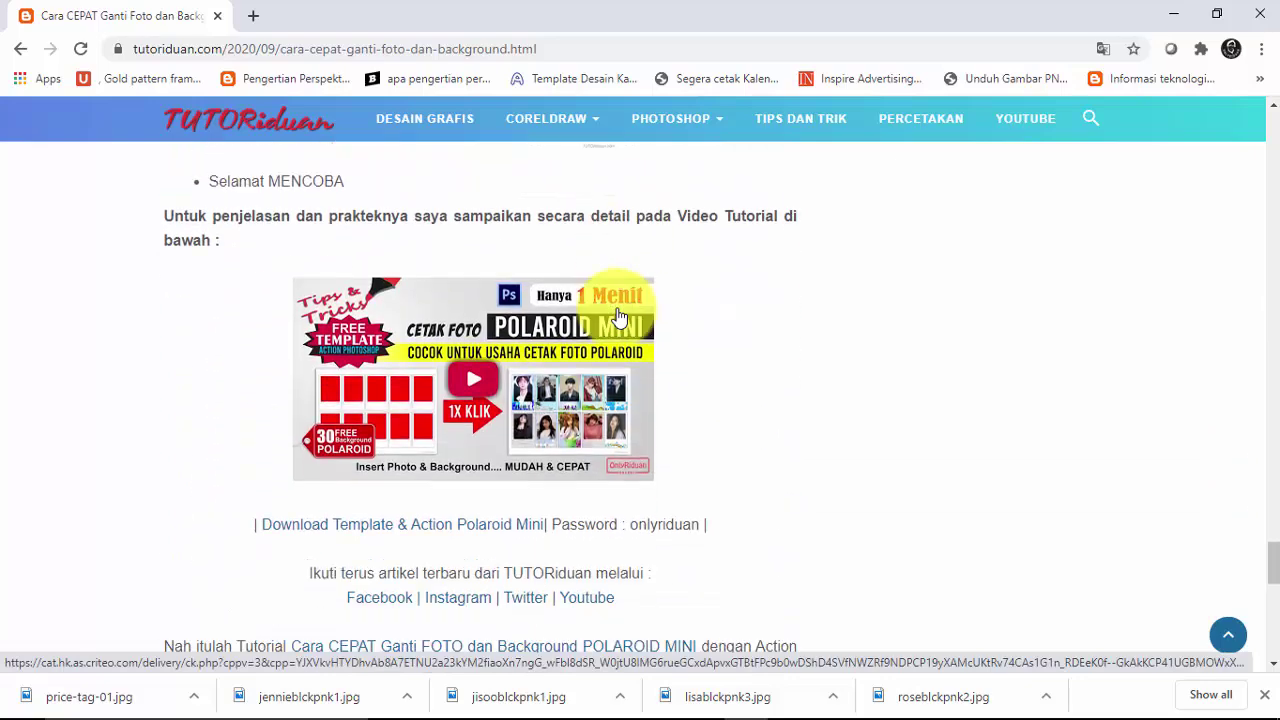
pyautogui.scroll(-4, 619, 317)
pyautogui.scroll(-2, 619, 317)
pyautogui.scroll(3, 622, 310)
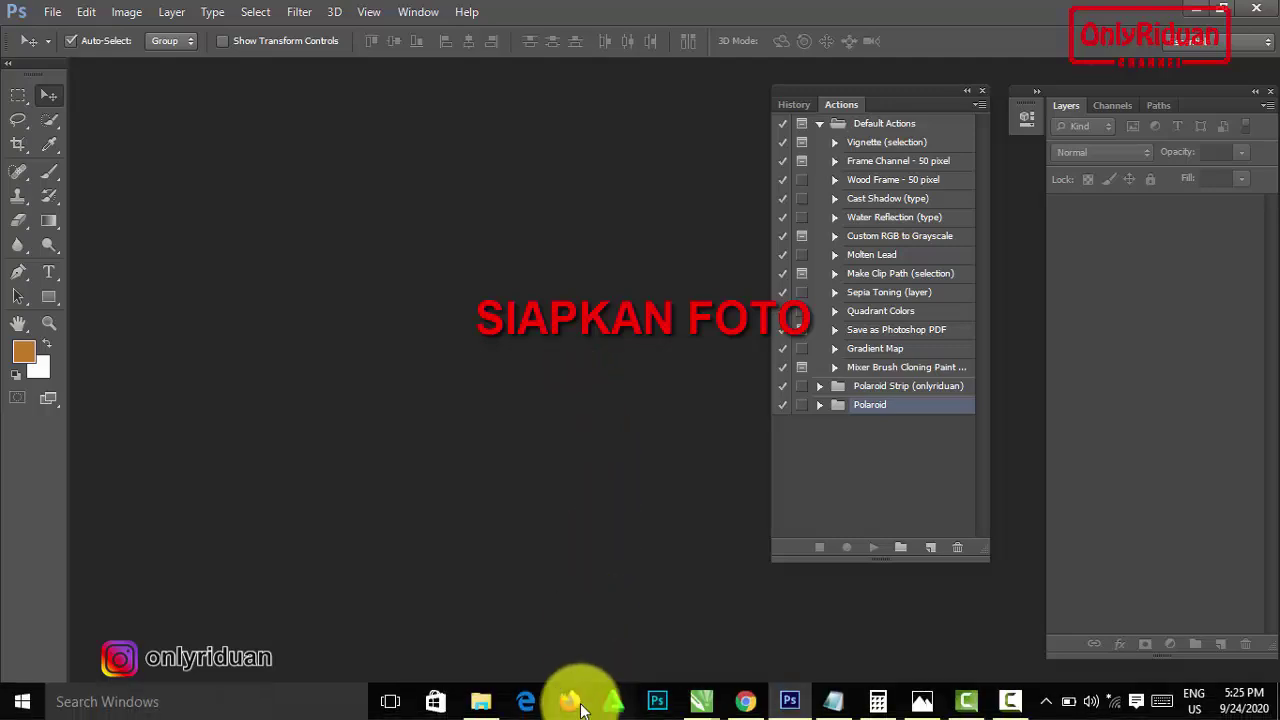
# Open the folder holding Template Foto Polaroid Mini TUTORiduan.zip and position the Explorer window over Photoshop
pyautogui.click(481, 705)
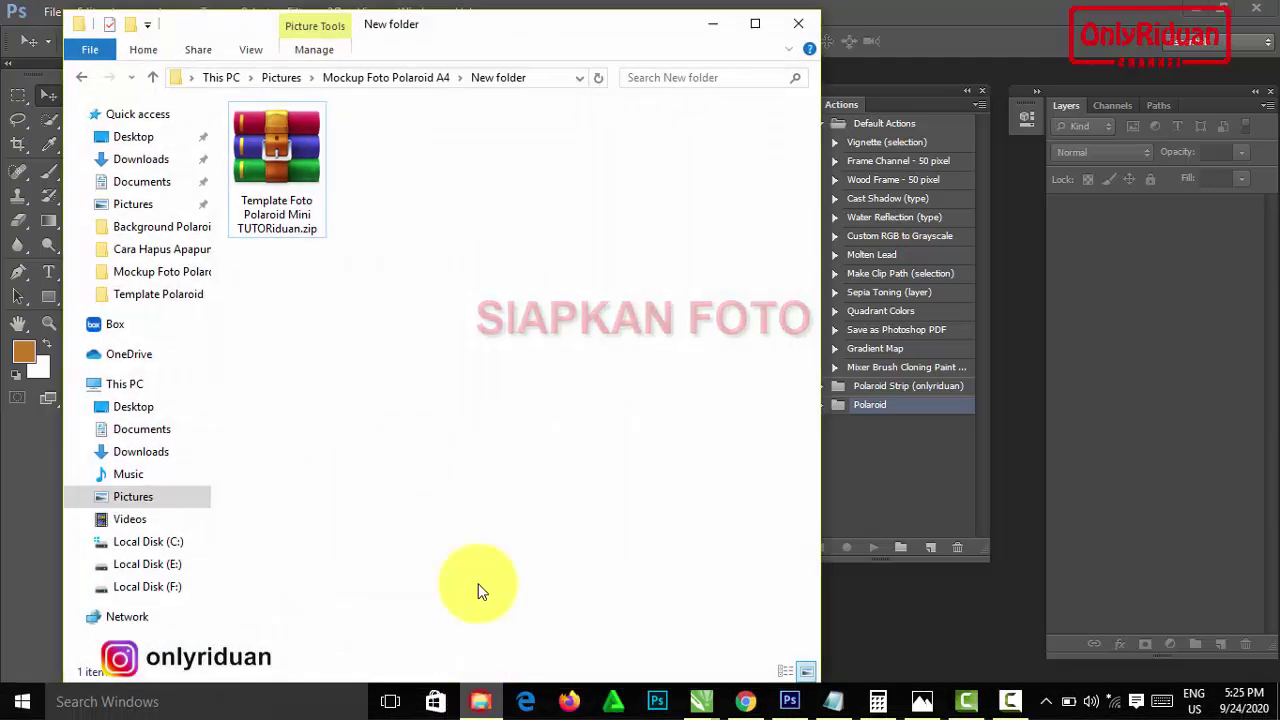
pyautogui.click(77, 78)
pyautogui.doubleClick(366, 157)
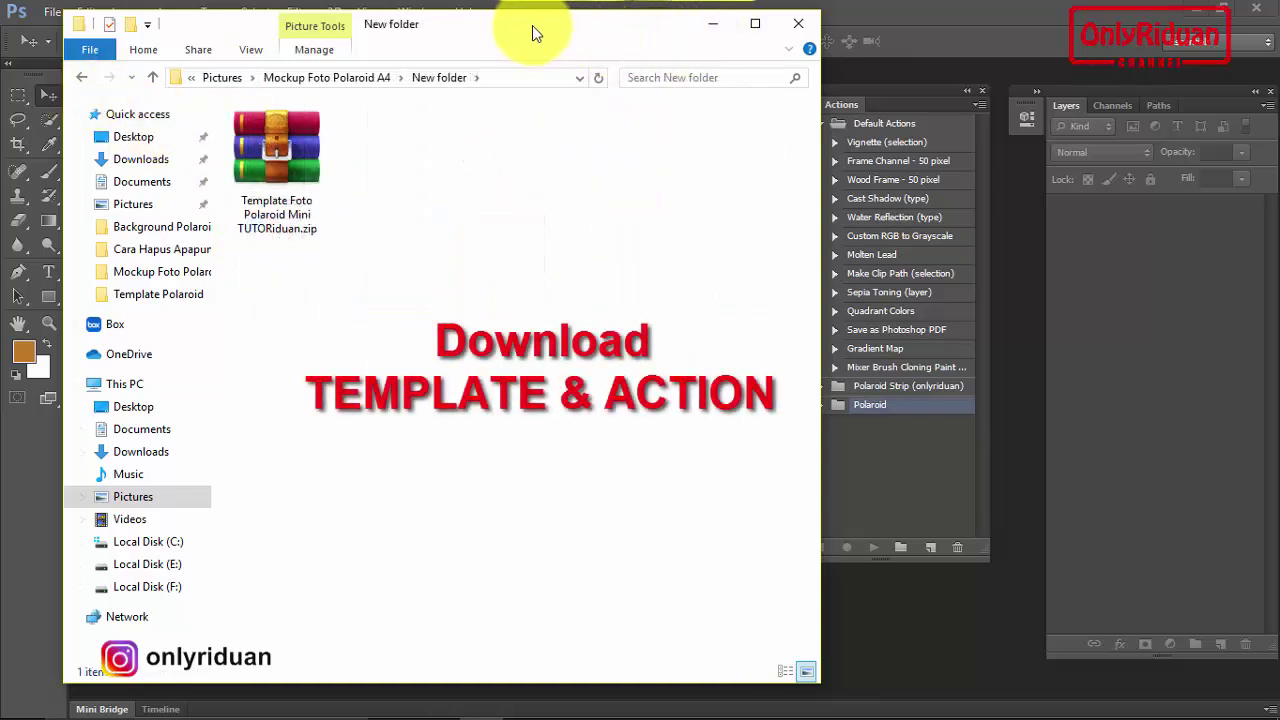
pyautogui.moveTo(533, 32); pyautogui.dragTo(558, 100)
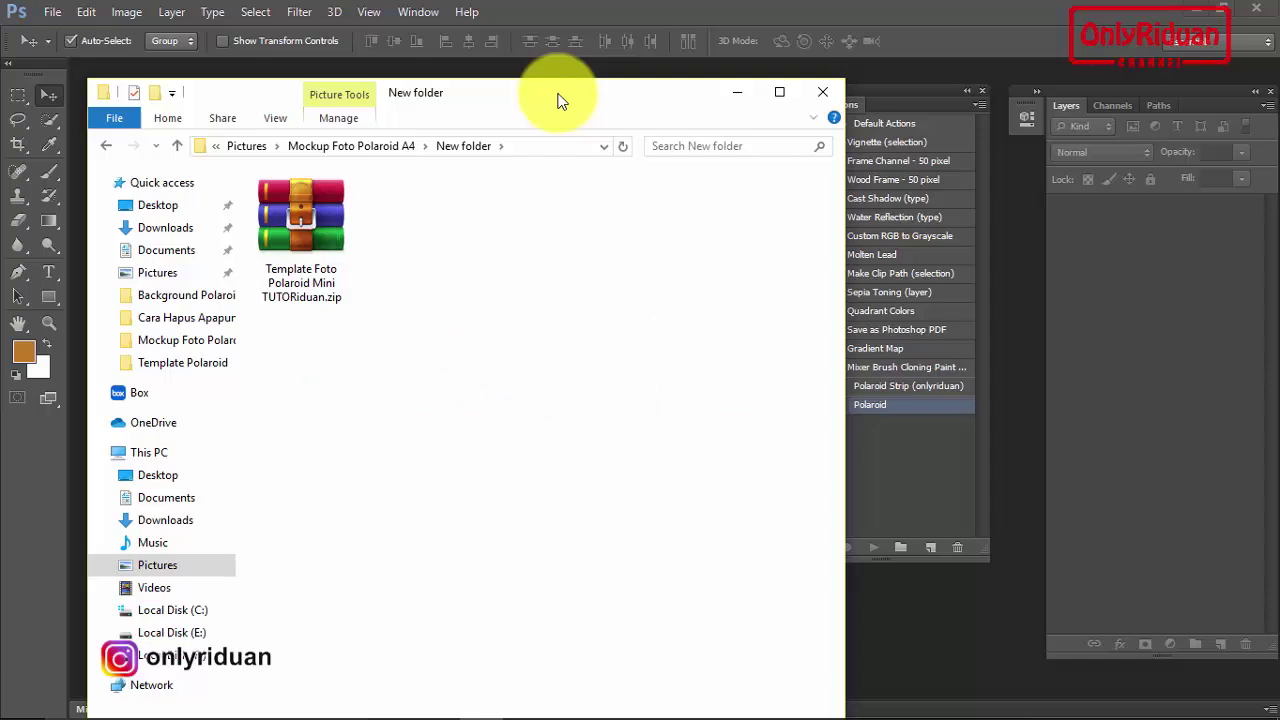
pyautogui.moveTo(558, 100); pyautogui.dragTo(536, 161)
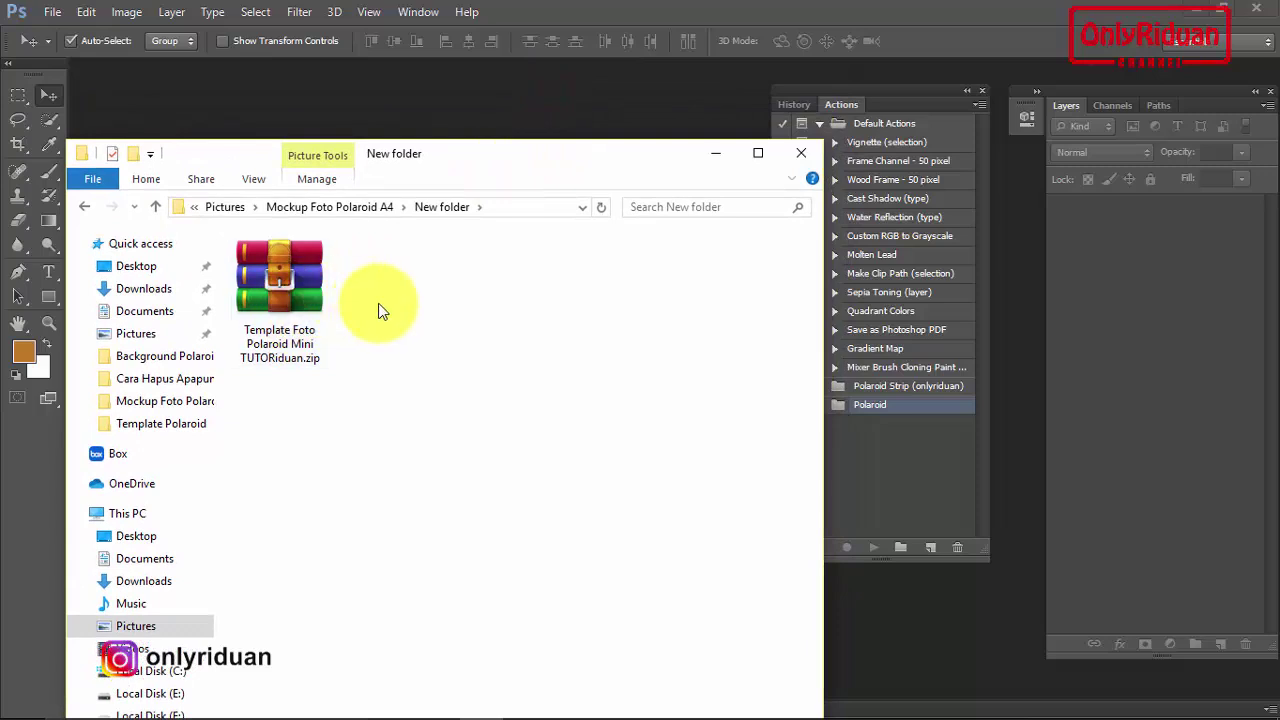
pyautogui.moveTo(475, 155); pyautogui.dragTo(460, 93)
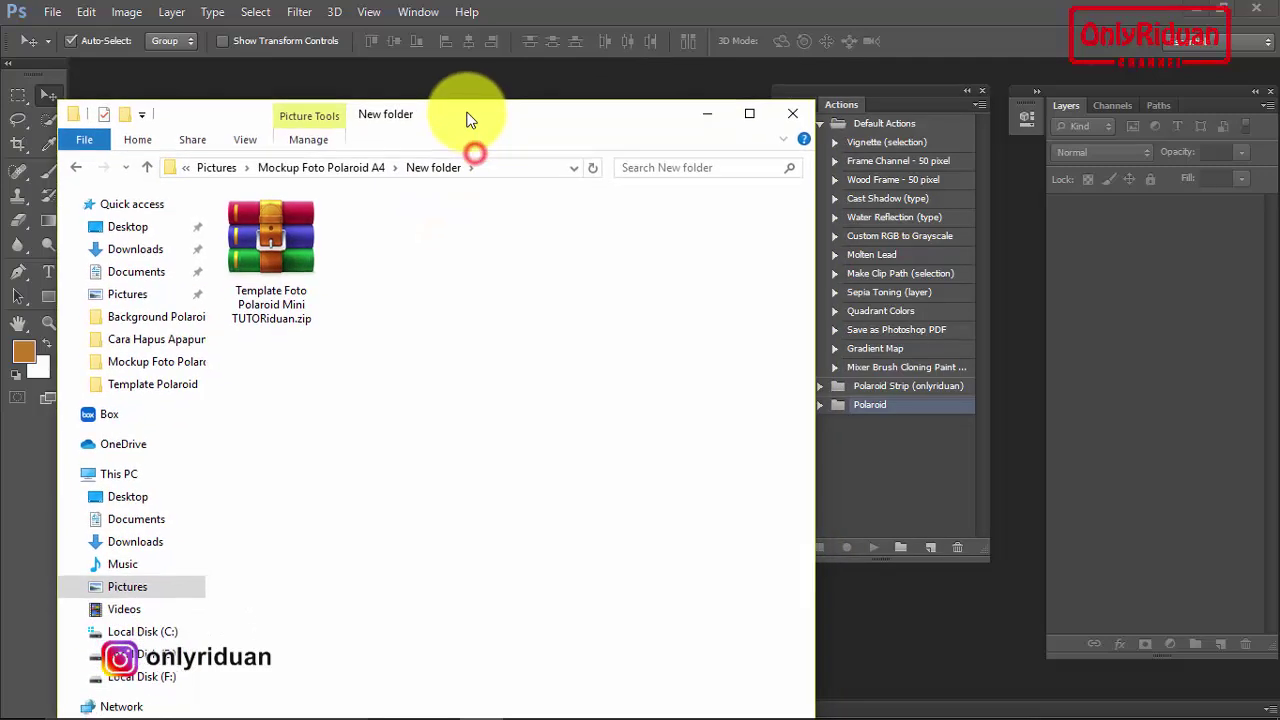
# Extract the zip here with WinRAR, entering the archive password
pyautogui.rightClick(258, 222)
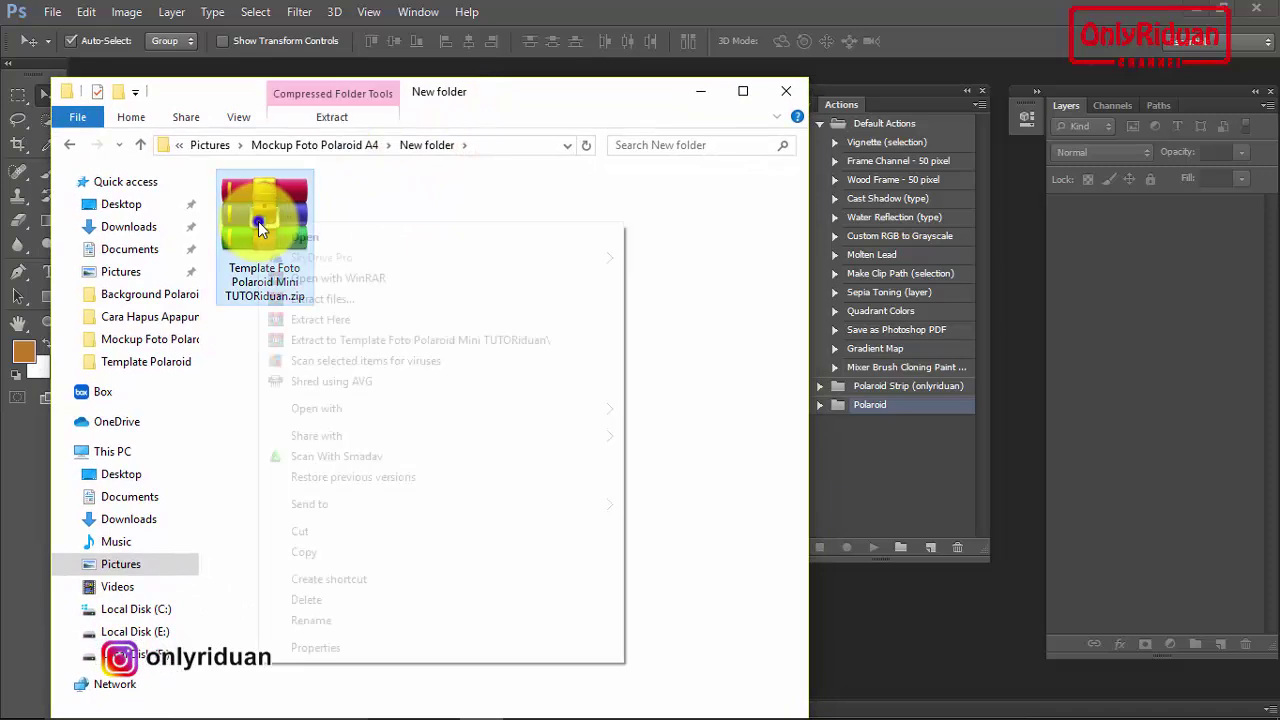
pyautogui.click(337, 318)
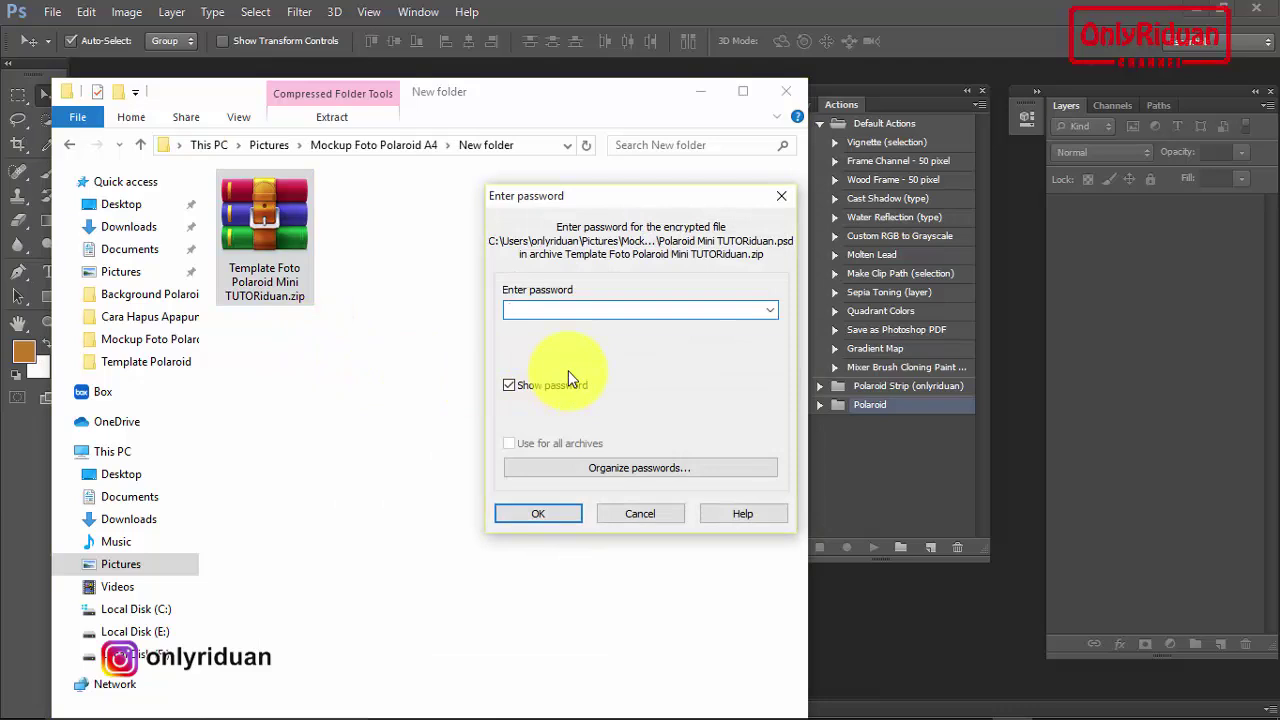
pyautogui.write('onlyr')
pyautogui.write('iduan')
pyautogui.click(547, 512)
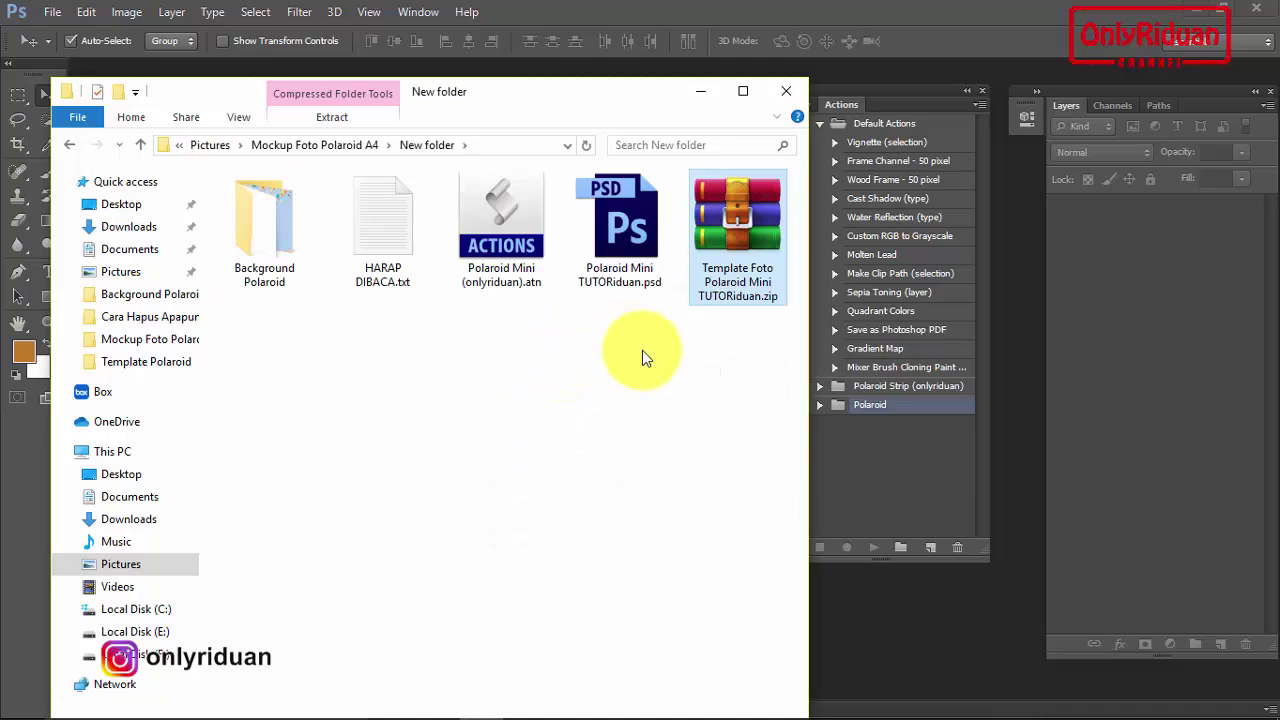
# Look over the extracted PSD, action file and readme, then open HARAP DIBACA.txt
pyautogui.click(628, 242)
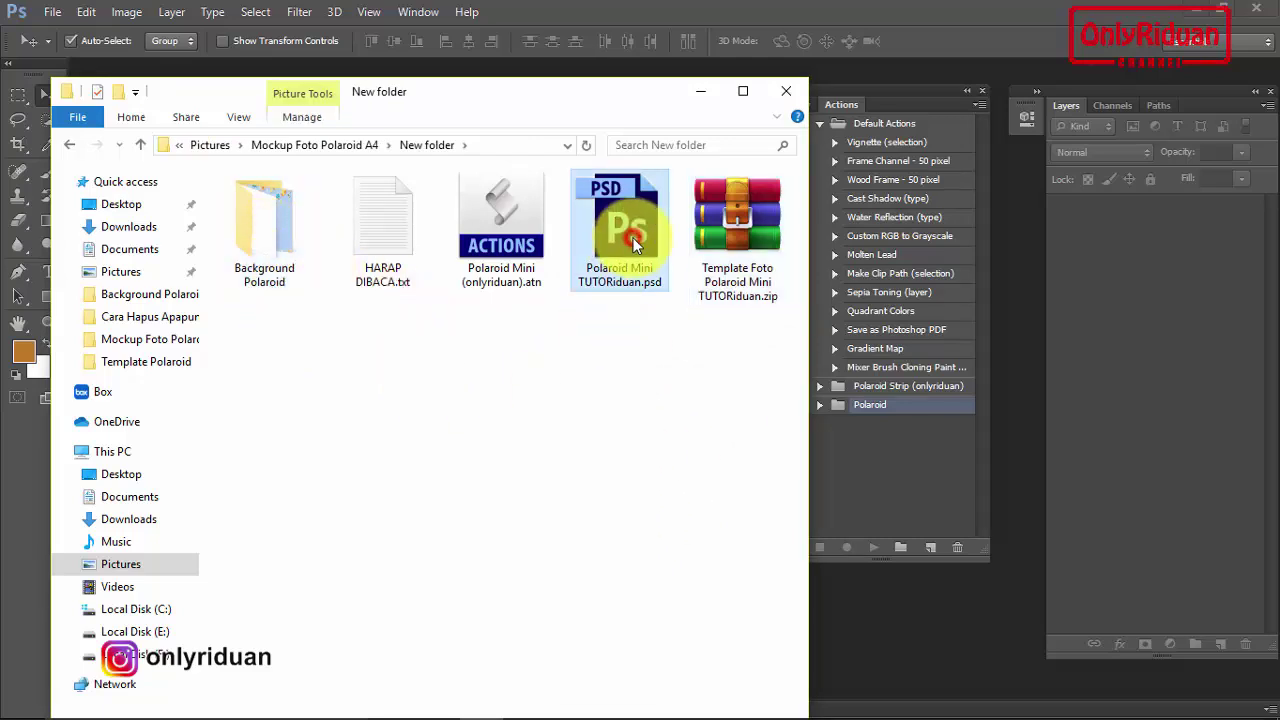
pyautogui.click(494, 236)
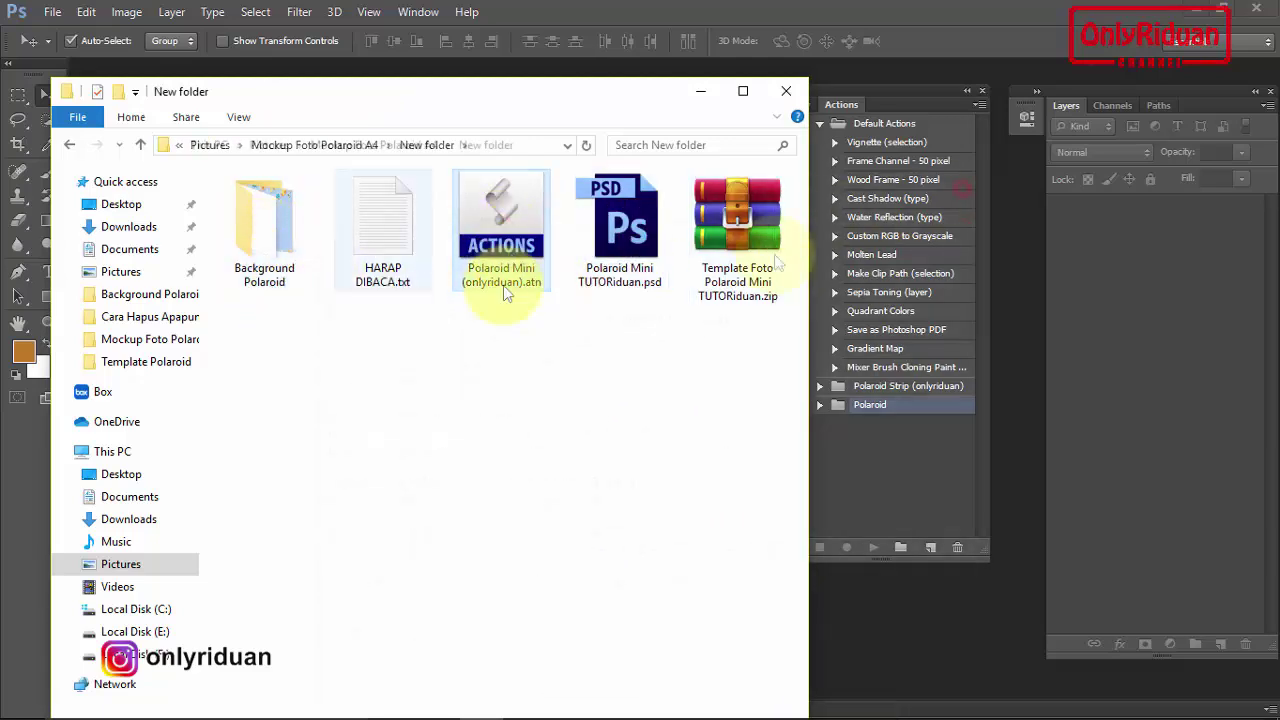
pyautogui.click(364, 250)
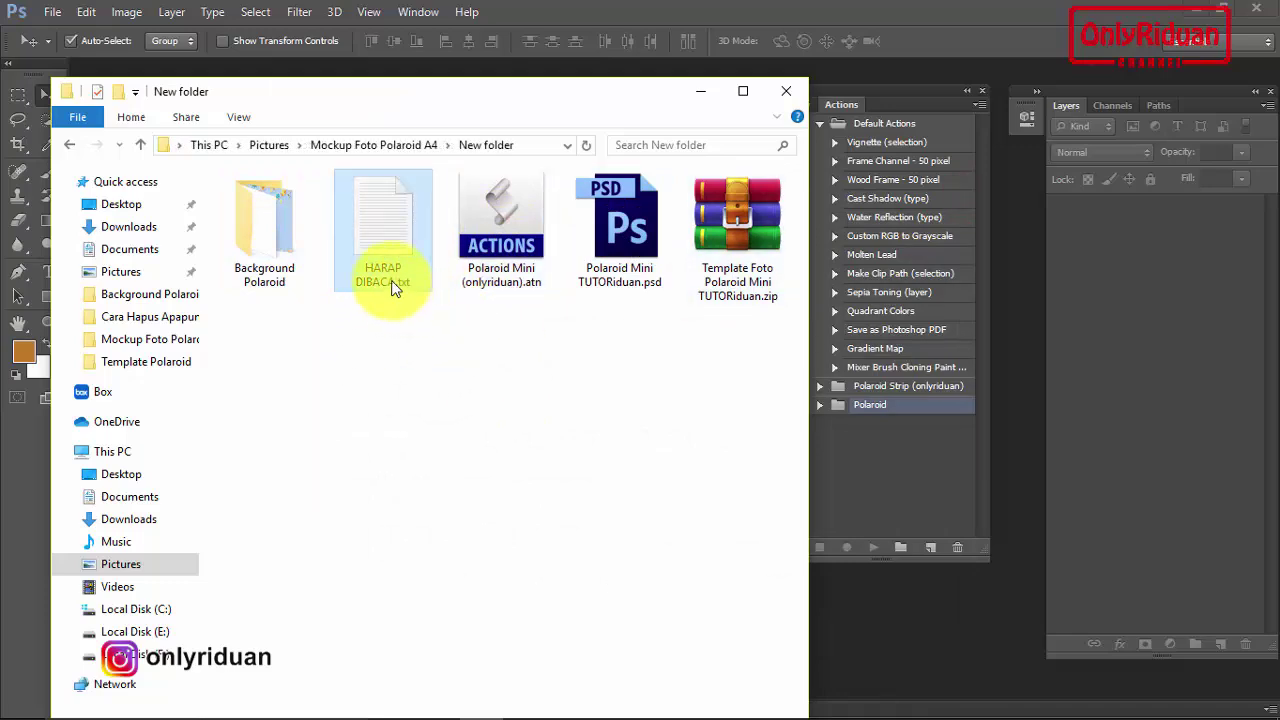
pyautogui.click(381, 232)
pyautogui.doubleClick(381, 232)
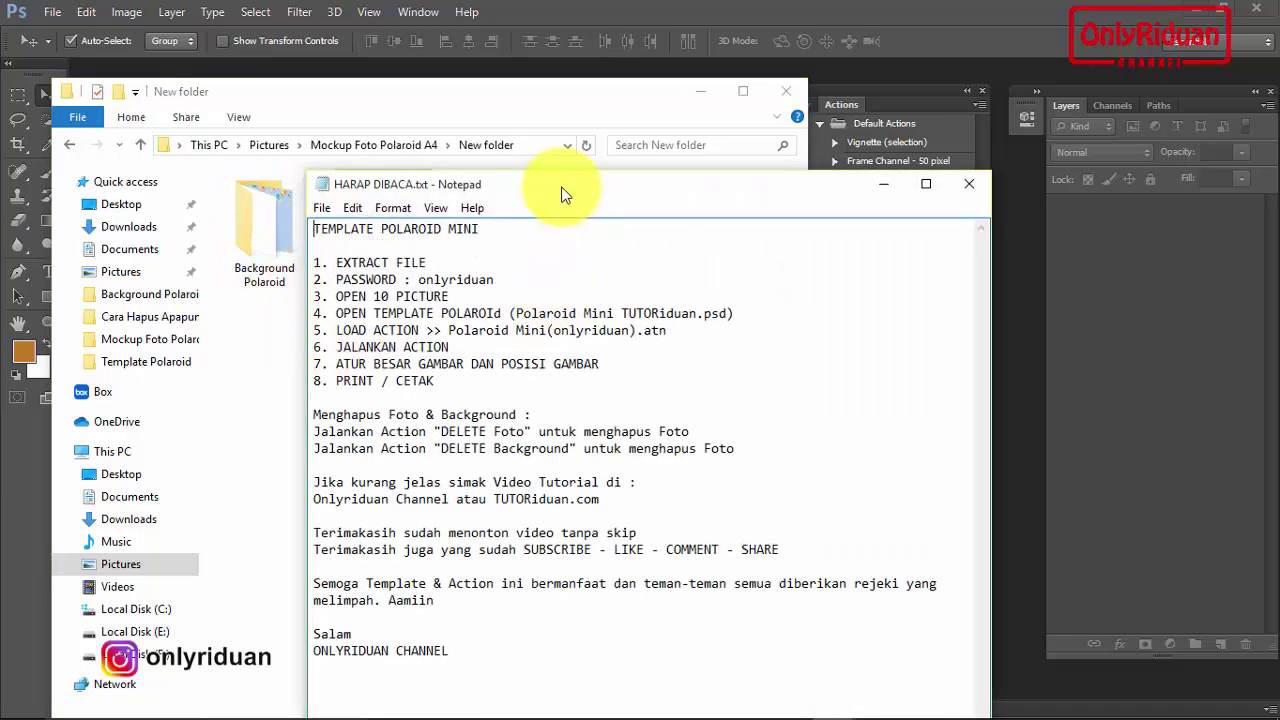
# Move the HARAP DIBACA.txt window into view to read it, then minimize it
pyautogui.moveTo(561, 182); pyautogui.dragTo(515, 136)
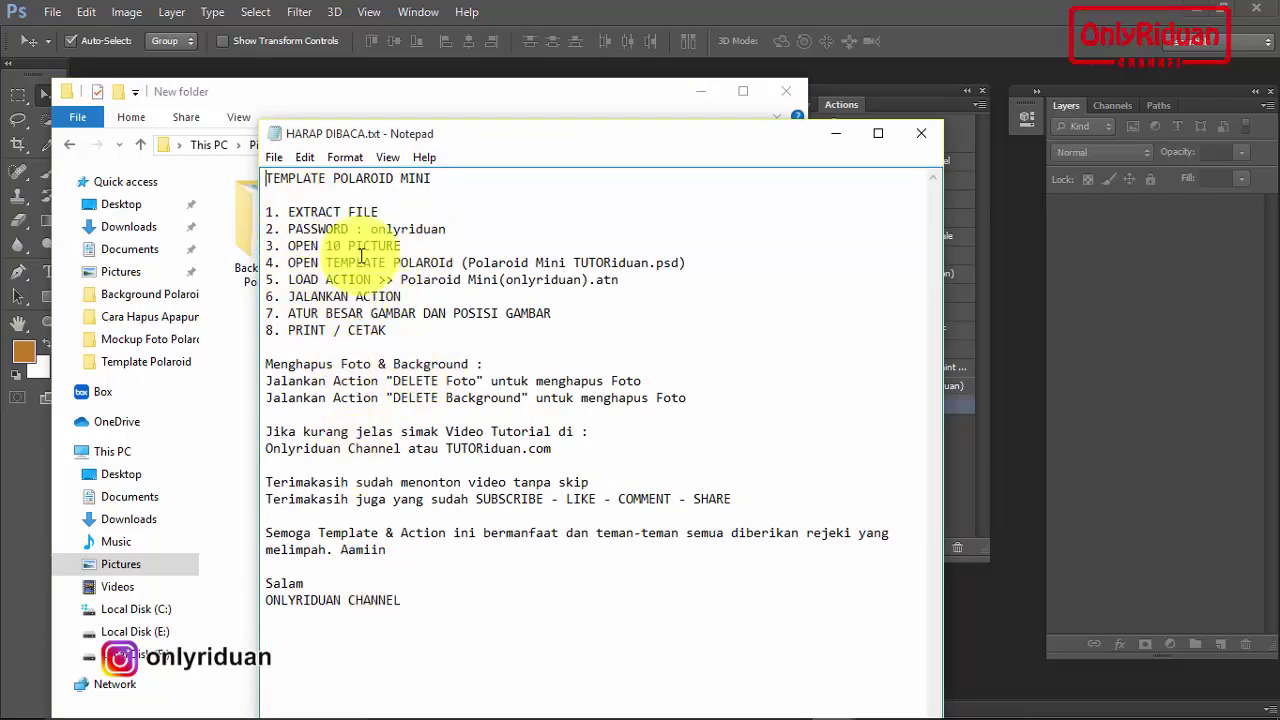
pyautogui.click(834, 136)
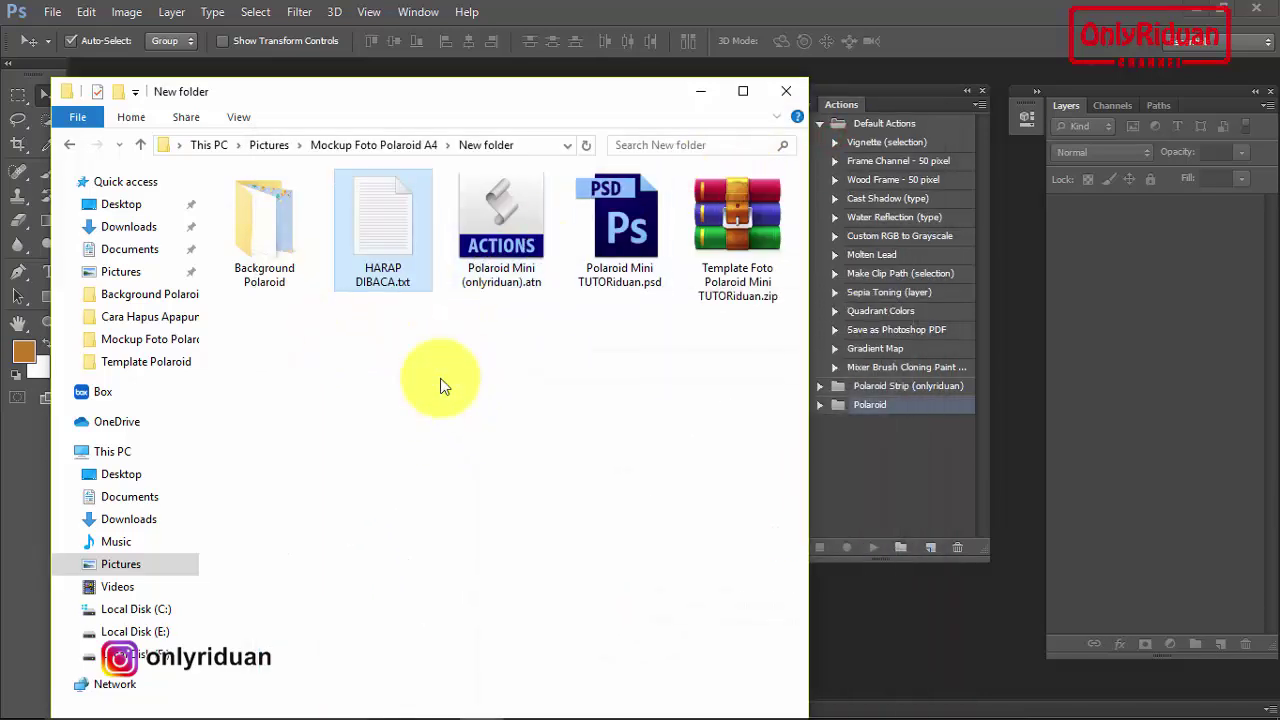
# Open the Background Polaroid folder and browse its images
pyautogui.click(267, 258)
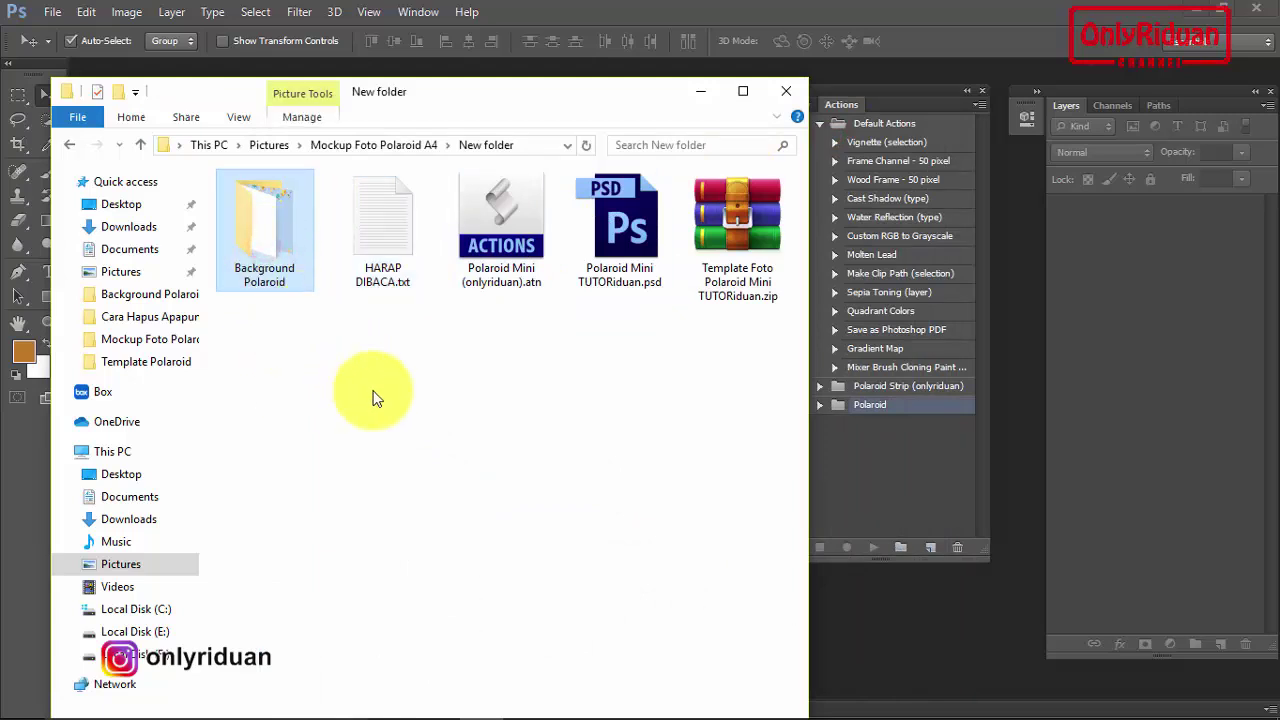
pyautogui.doubleClick(263, 241)
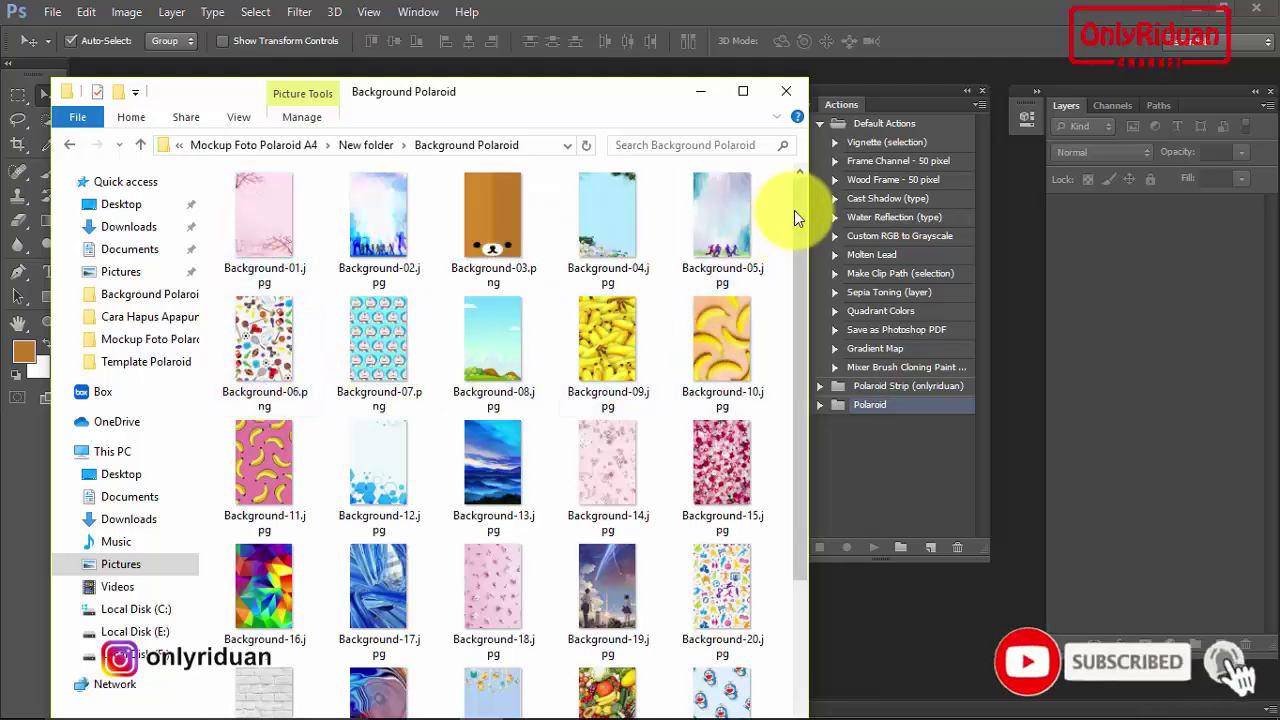
pyautogui.moveTo(794, 210)
pyautogui.mouseDown()
pyautogui.moveTo(805, 250)
pyautogui.moveTo(820, 232)
pyautogui.mouseUp()
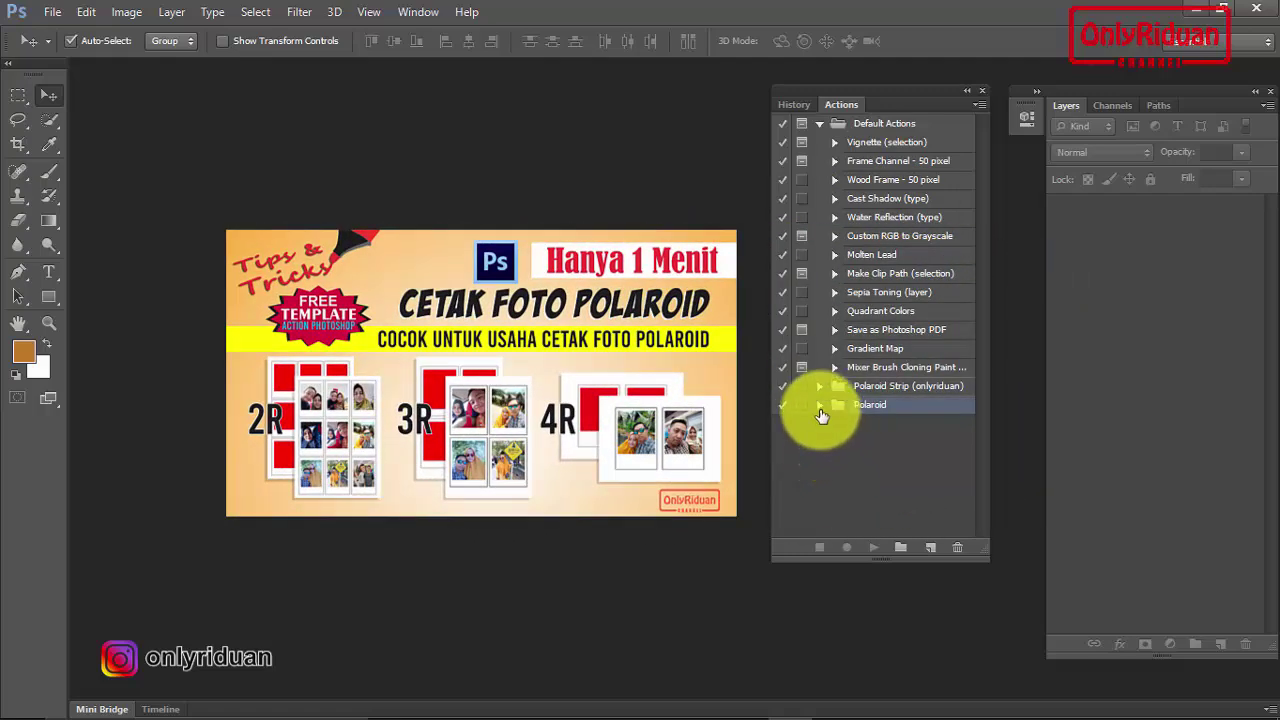
# Expand the Polaroid and Polaroid Strip (onlyriduan) action sets in the Actions panel
pyautogui.click(820, 405)
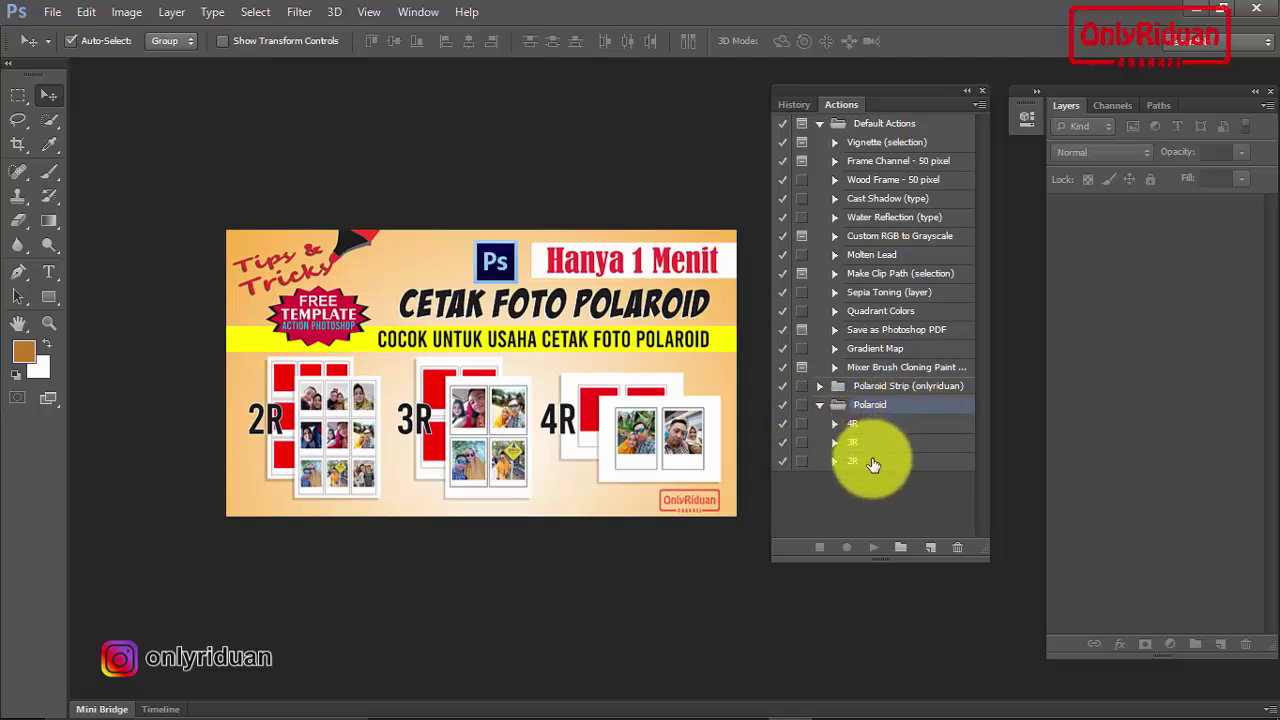
pyautogui.click(820, 387)
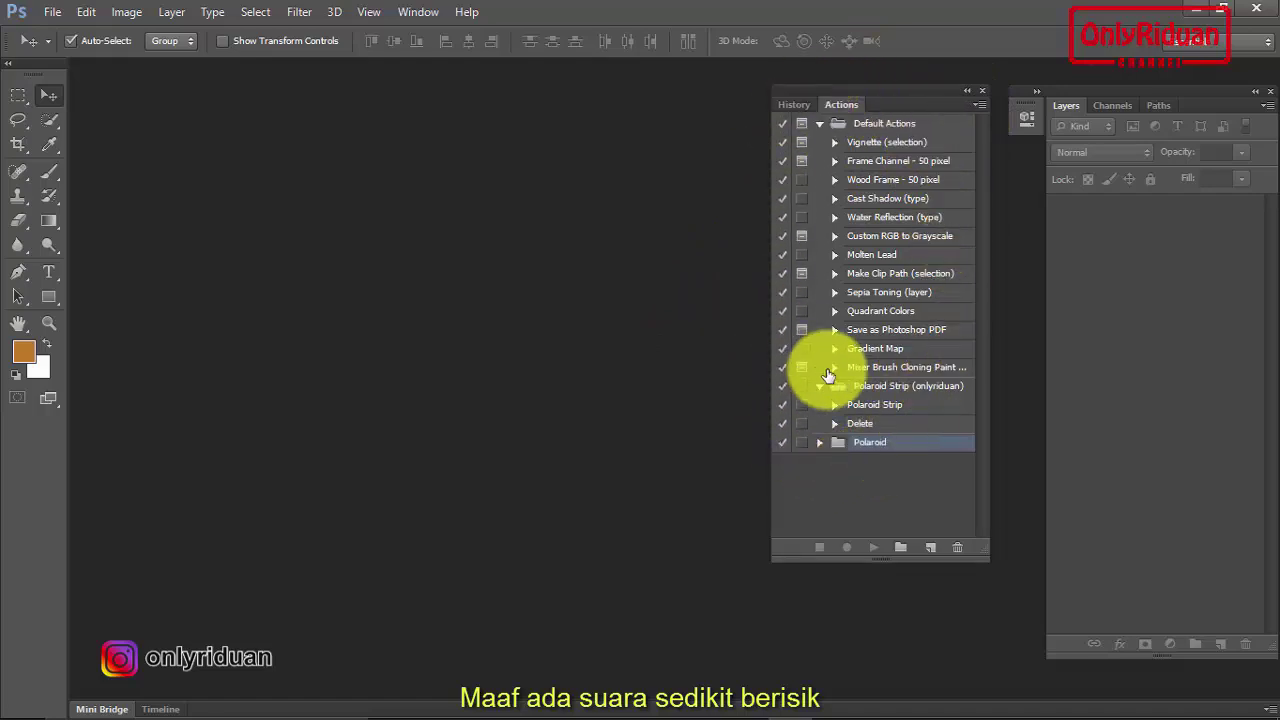
# Show the Actions panel via Window and choose Load Actions from its flyout menu
pyautogui.click(418, 11)
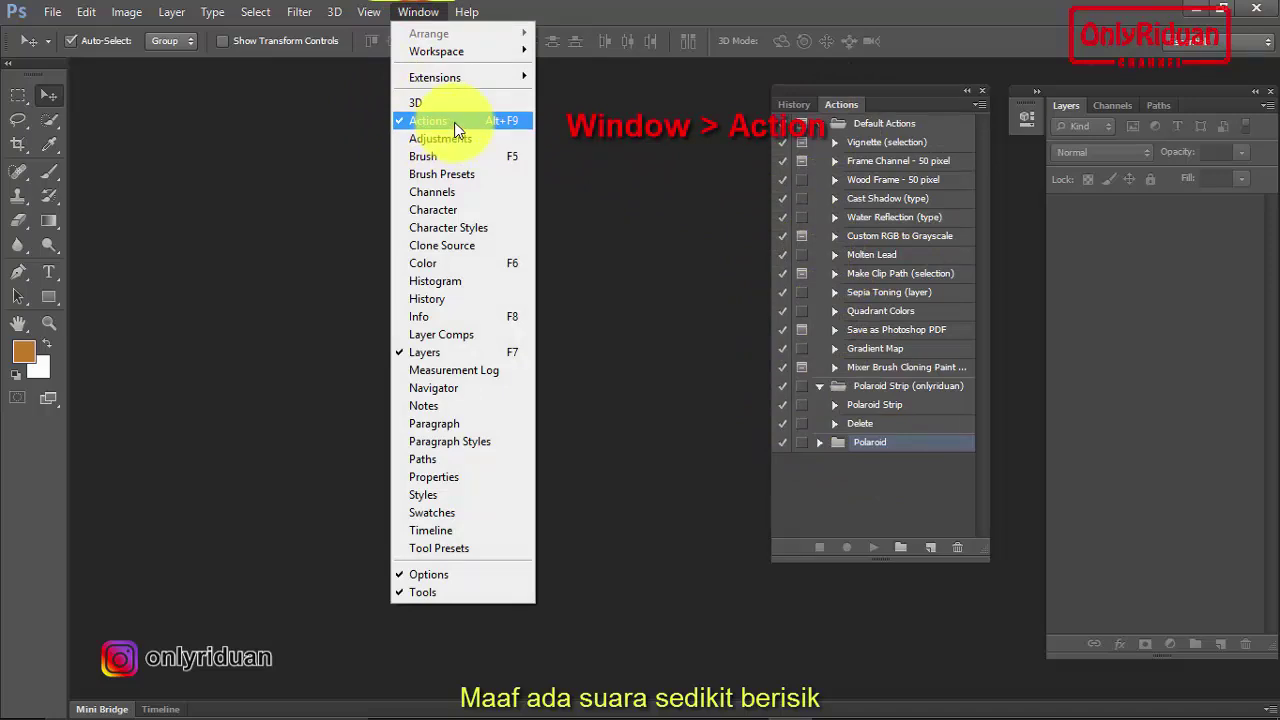
pyautogui.click(896, 86)
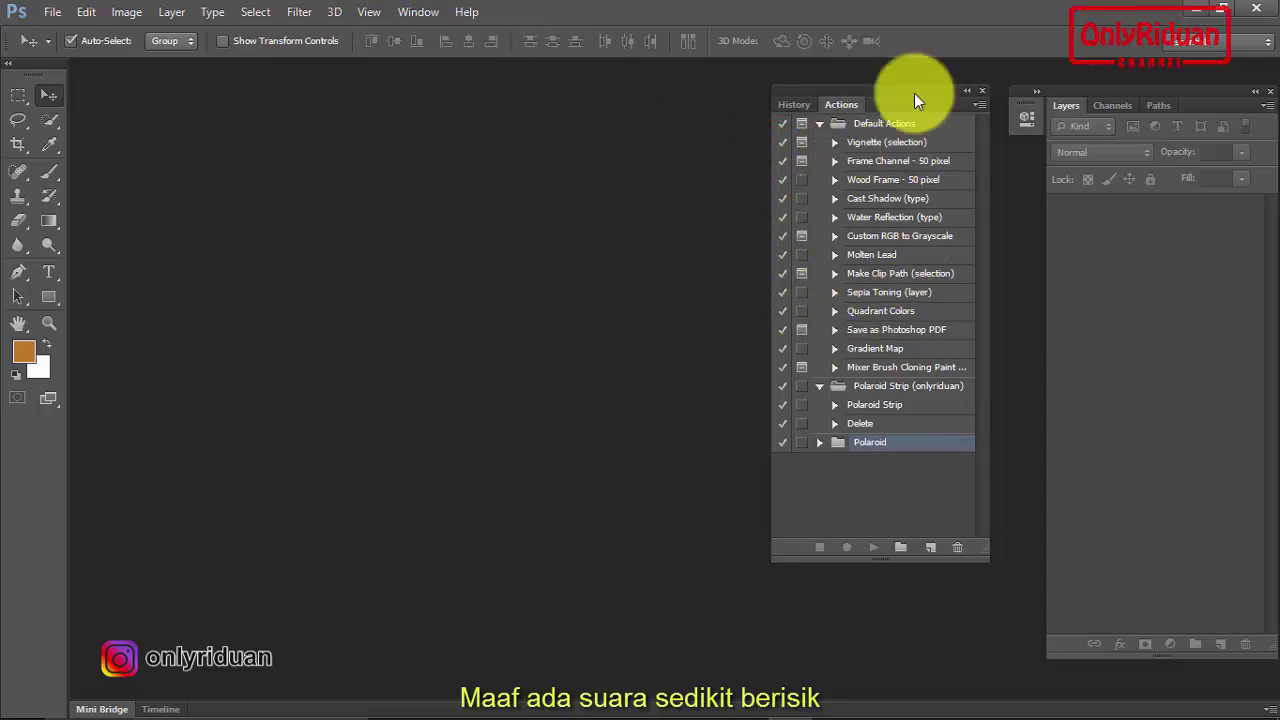
pyautogui.click(979, 104)
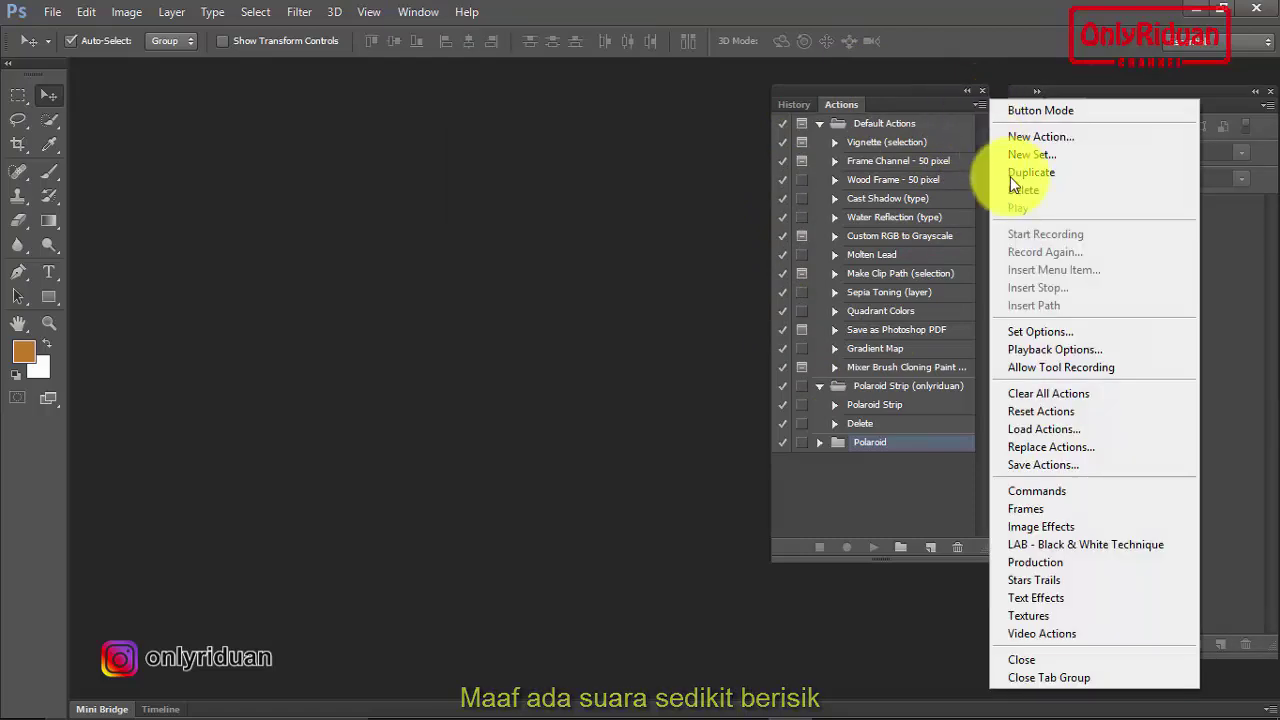
pyautogui.click(1076, 429)
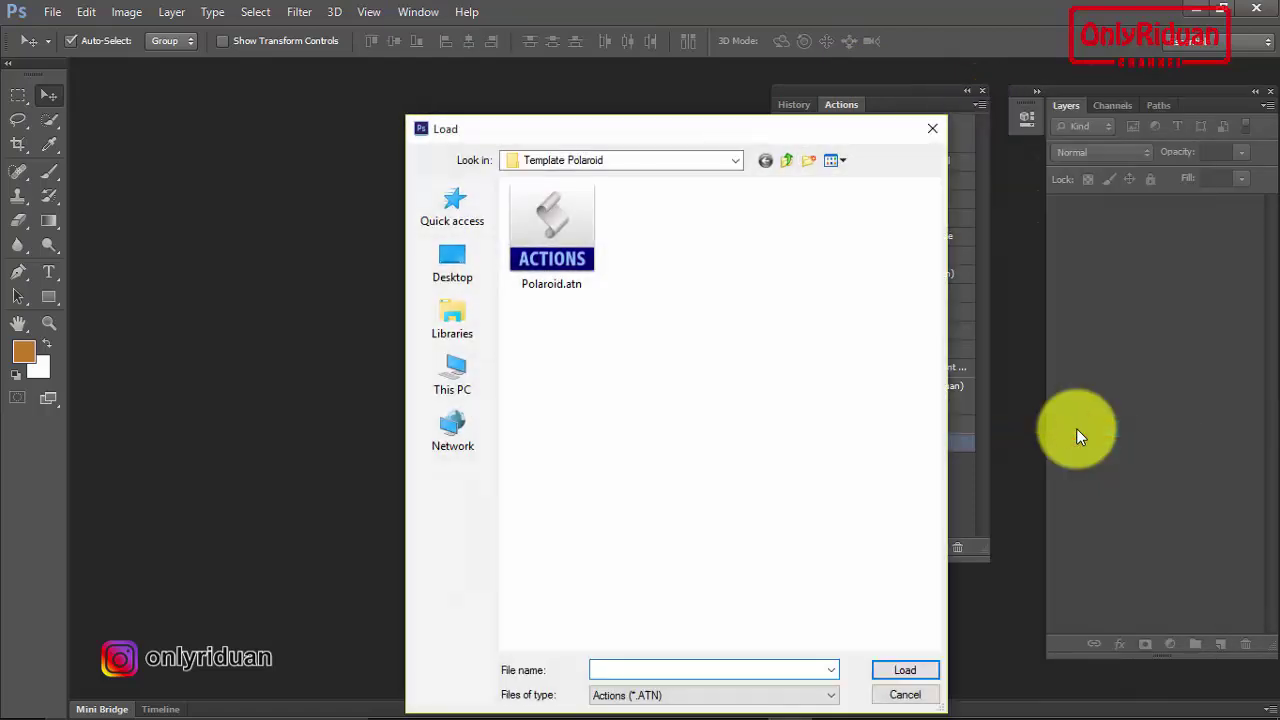
# Browse to This PC > Pictures > Mockup Foto Polaroid A4 and select Polaroid Mini (onlyriduan).atn
pyautogui.click(787, 163)
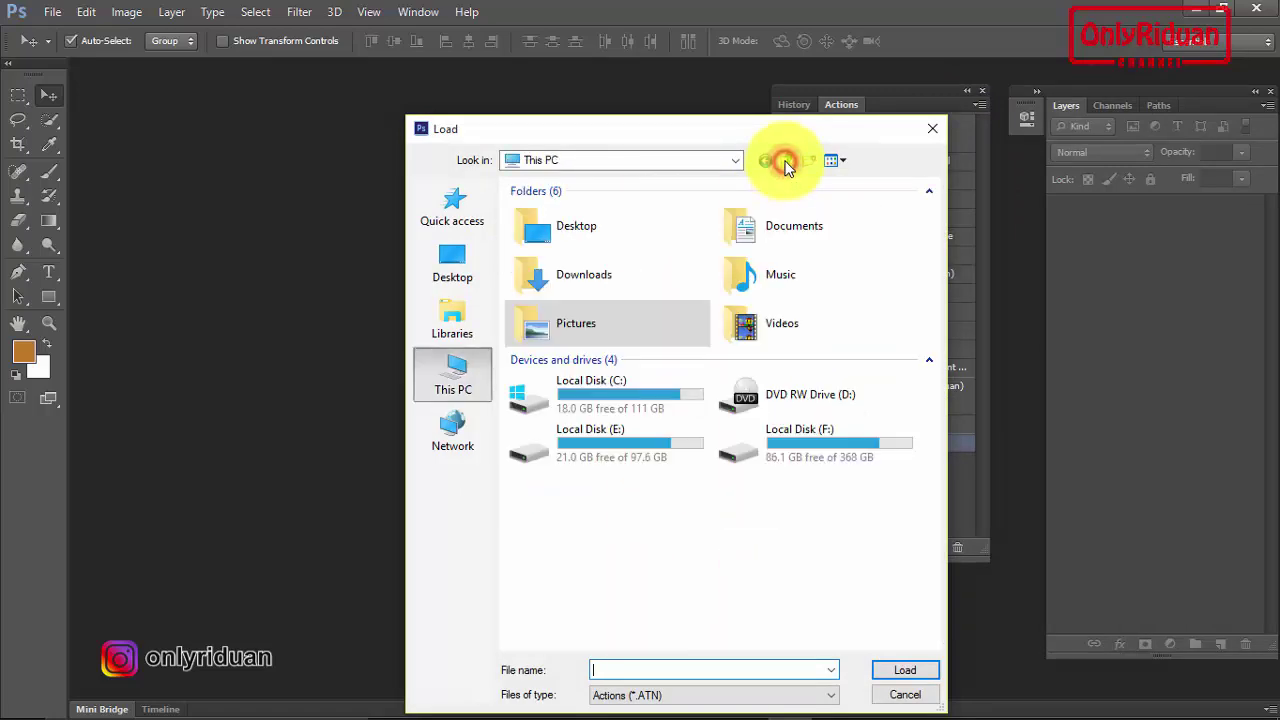
pyautogui.doubleClick(558, 324)
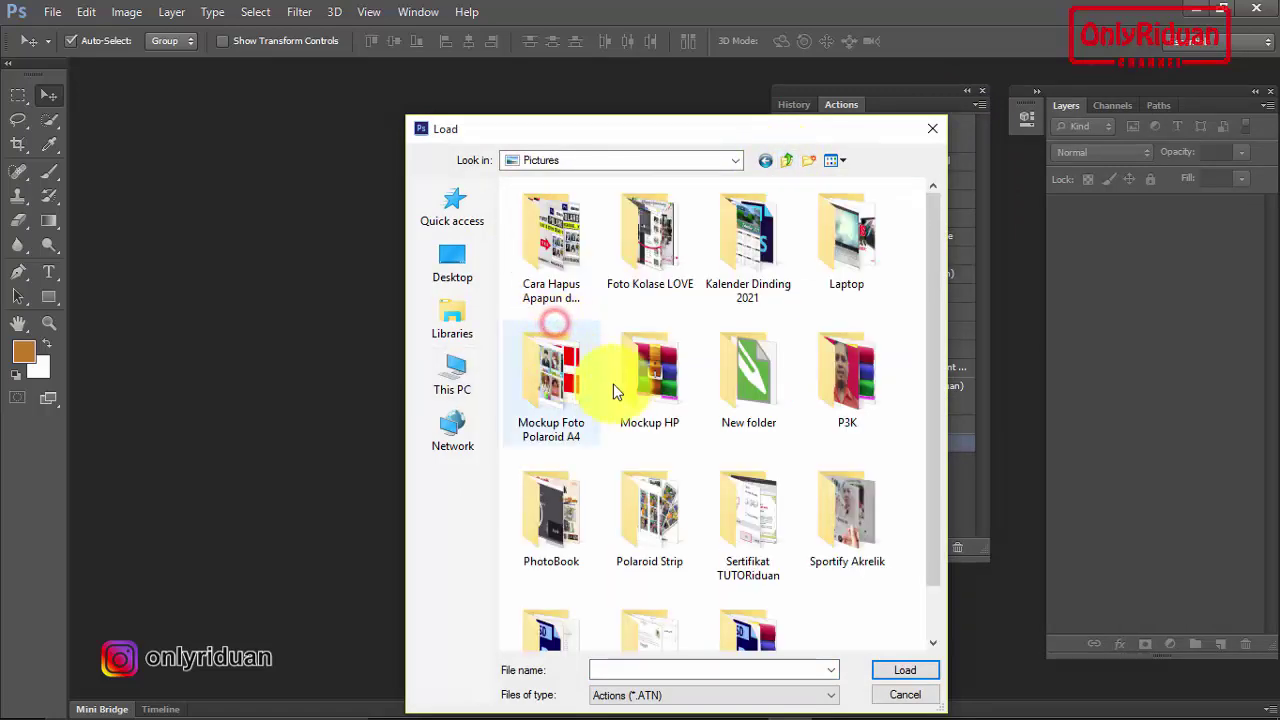
pyautogui.doubleClick(561, 389)
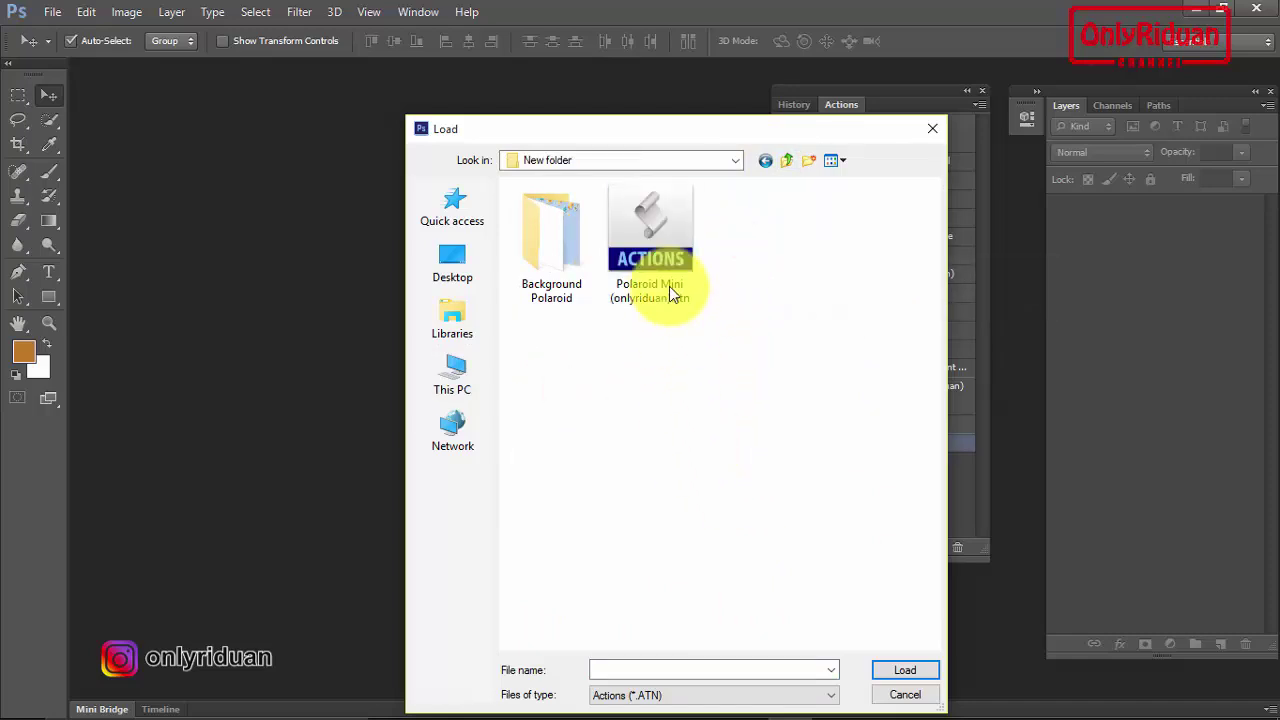
pyautogui.click(650, 288)
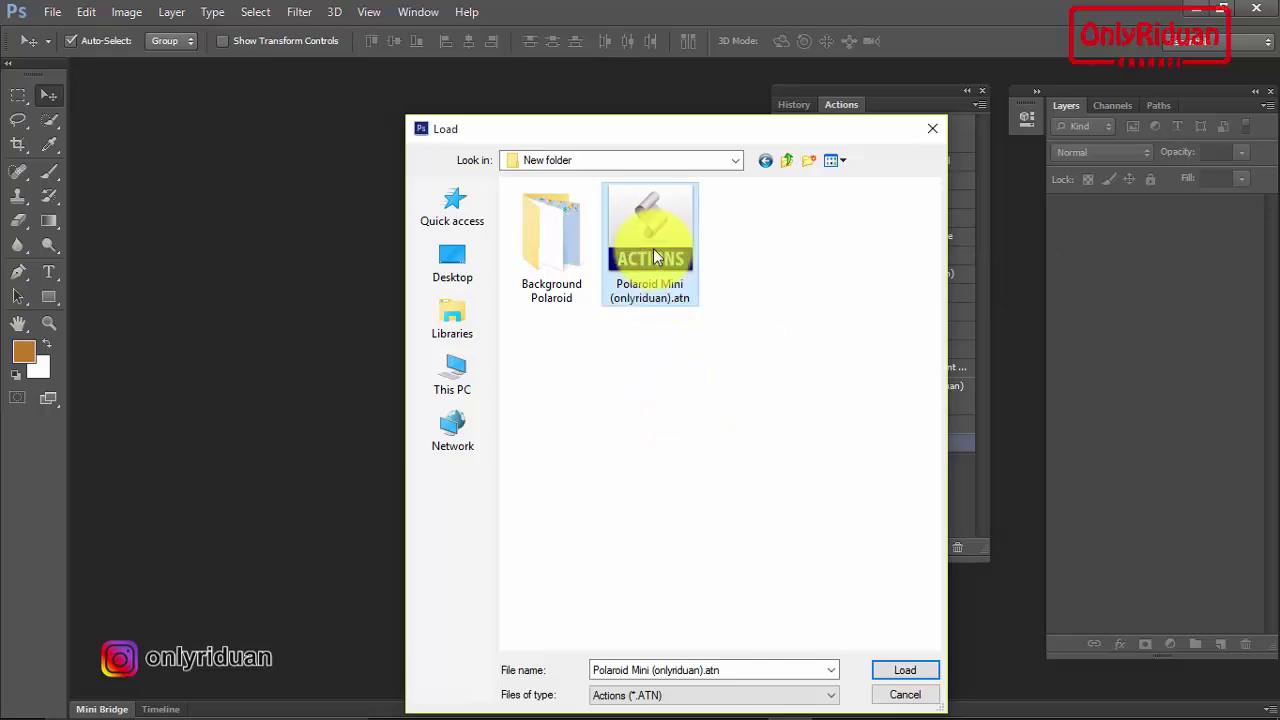
# Load the Polaroid Mini (onlyriduan) actions, then open Polaroid Mini TUTORiduan.psd from File Explorer
pyautogui.click(904, 670)
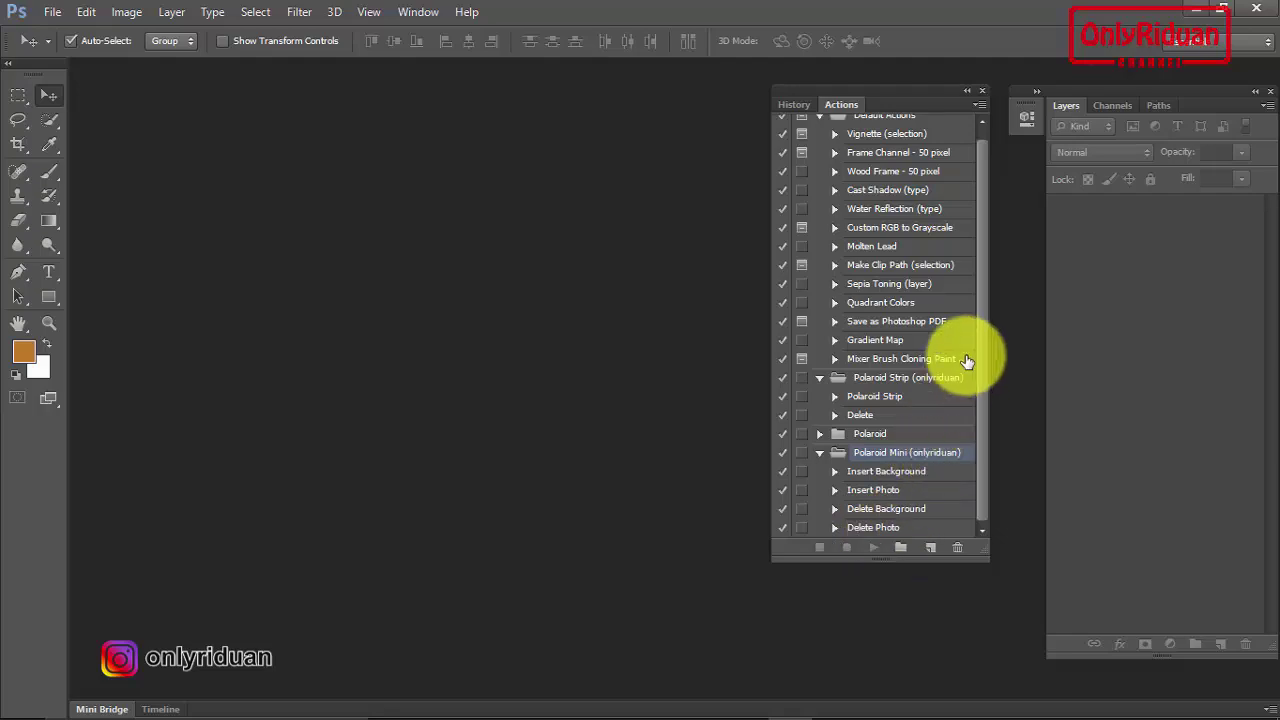
pyautogui.click(984, 328)
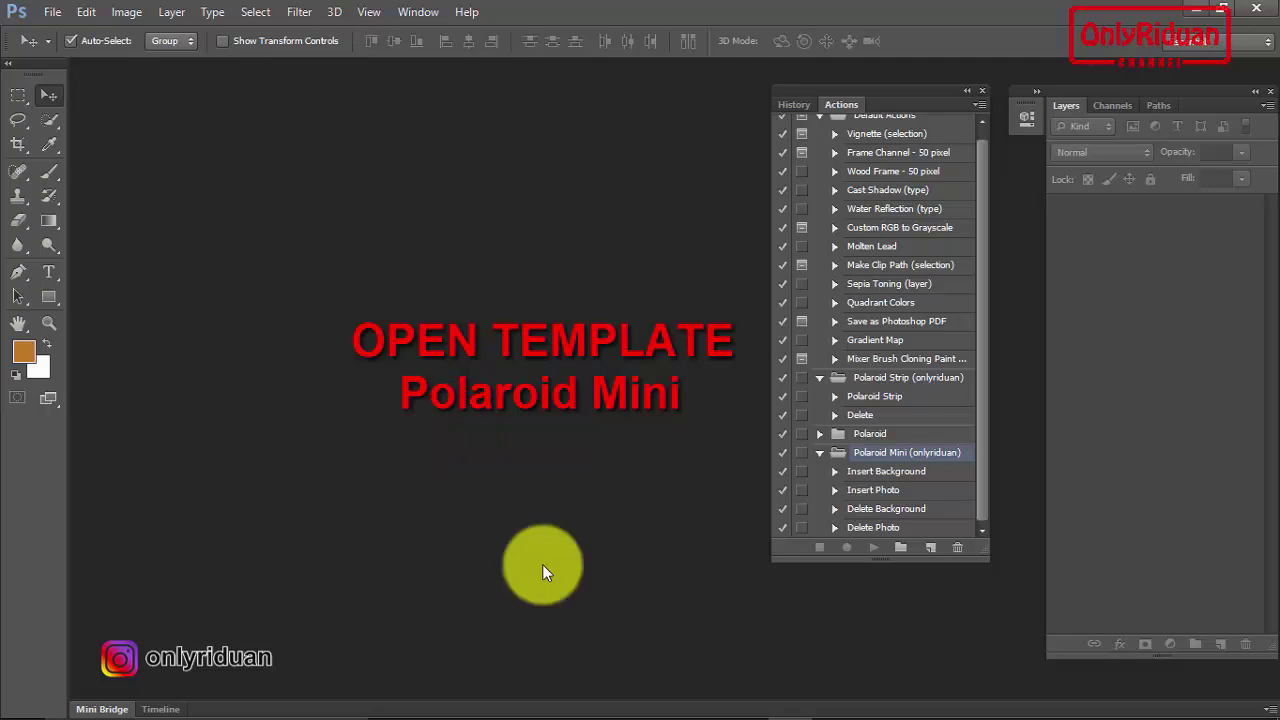
pyautogui.click(481, 703)
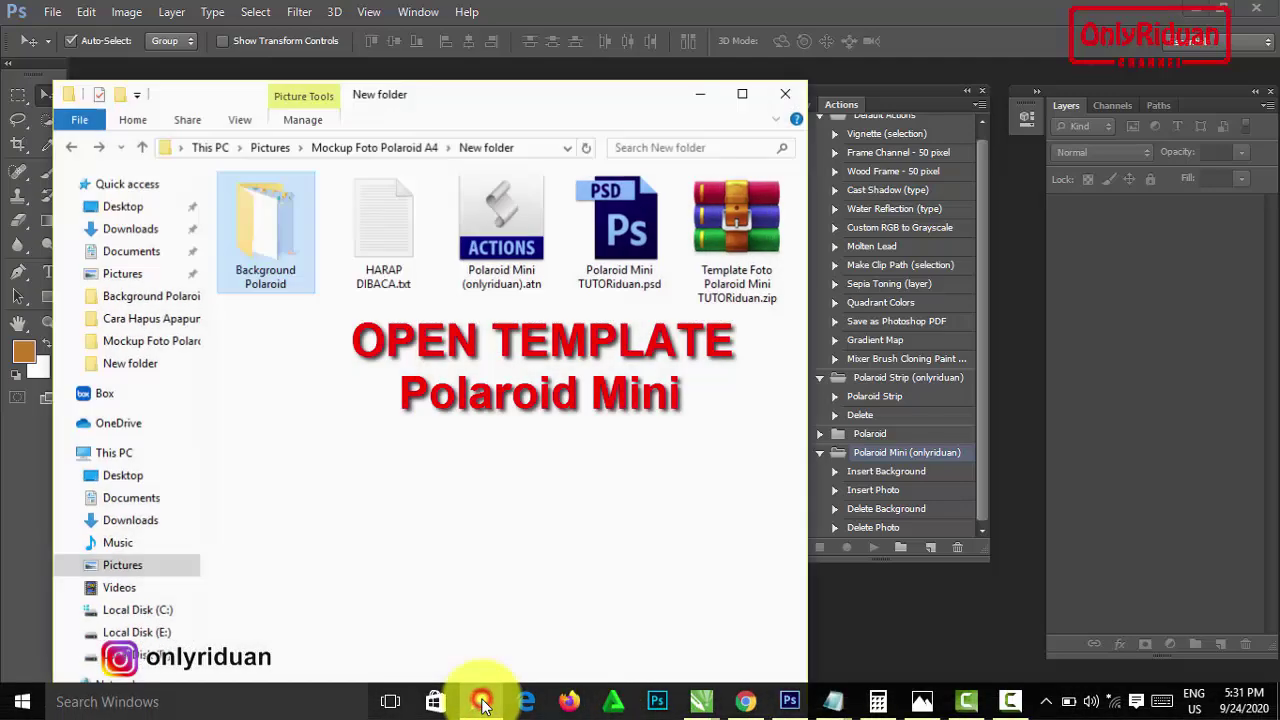
pyautogui.click(625, 222)
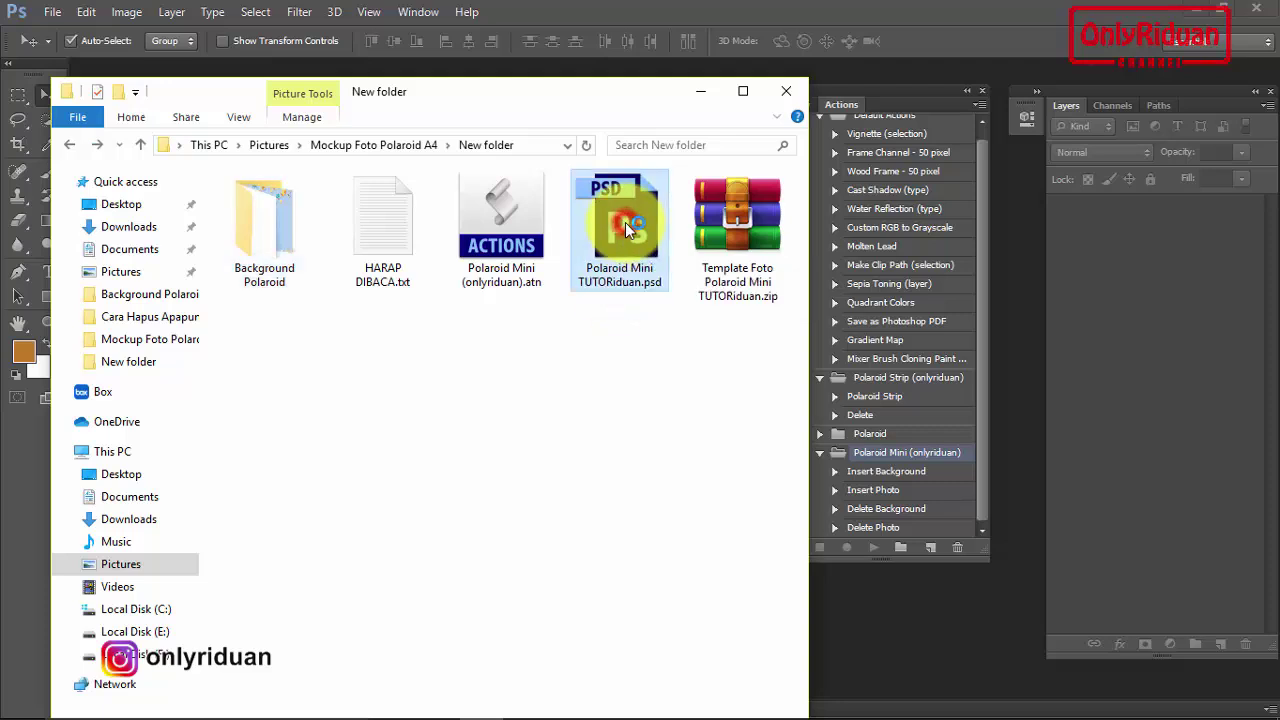
pyautogui.doubleClick(625, 222)
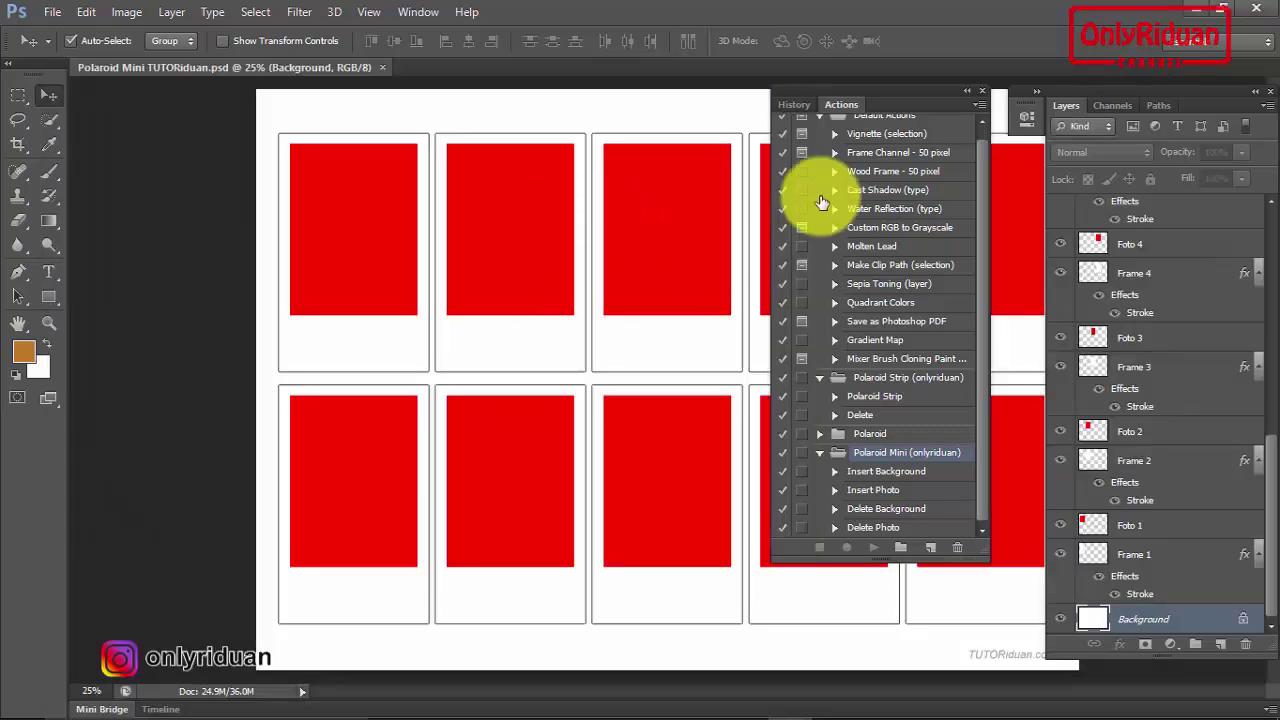
# Move the Actions panel to the left edge, fit the template on screen, and select Frame 1
pyautogui.moveTo(881, 86); pyautogui.dragTo(169, 142)
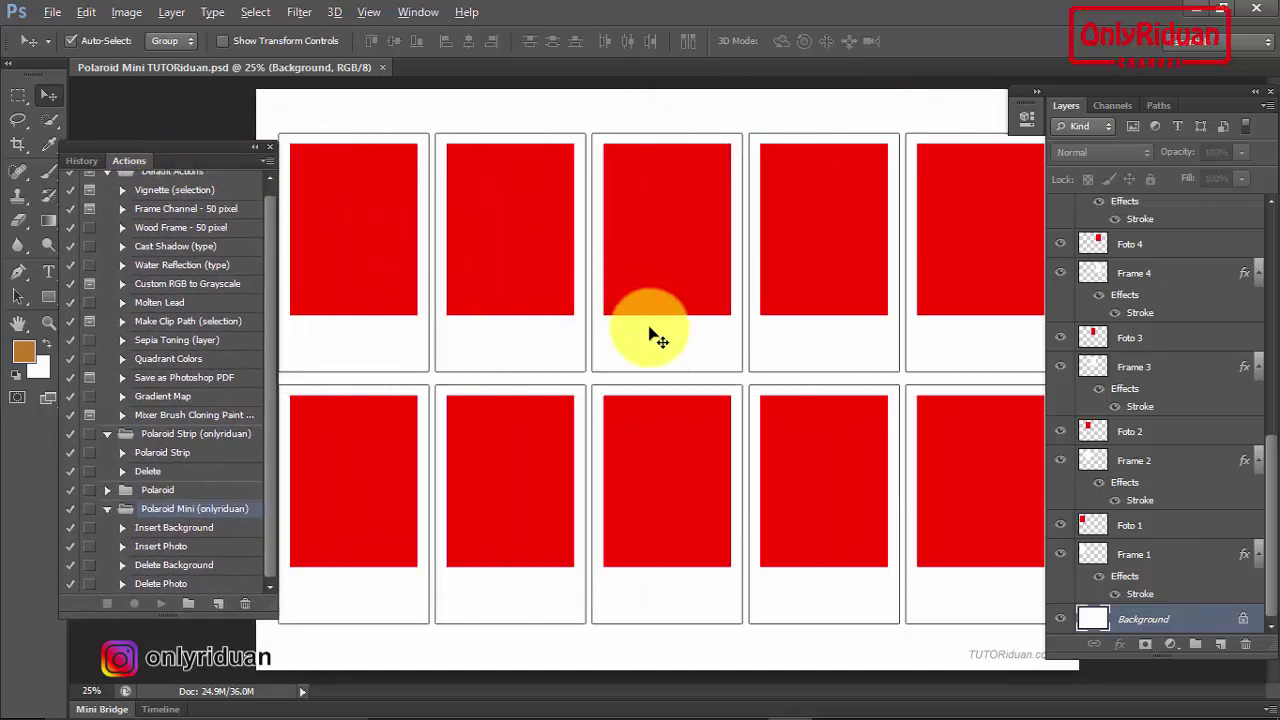
pyautogui.hotkey('ctrl', '0')
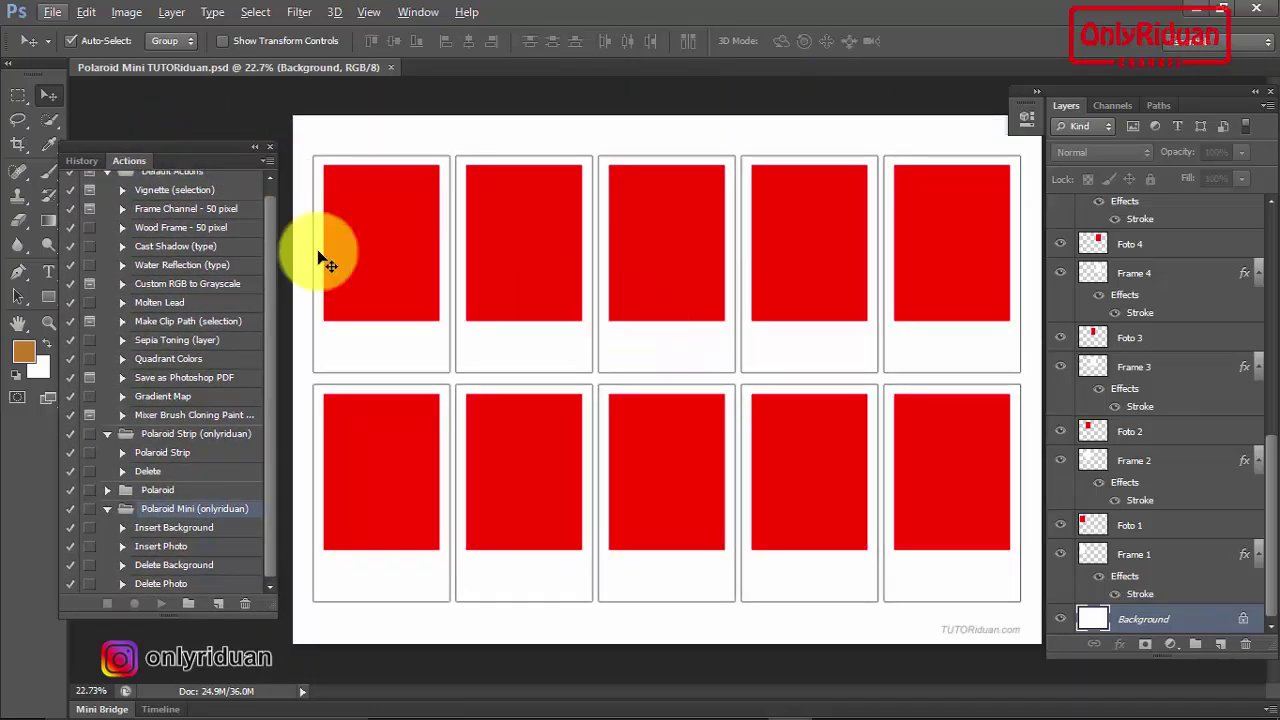
pyautogui.moveTo(186, 146); pyautogui.dragTo(188, 146)
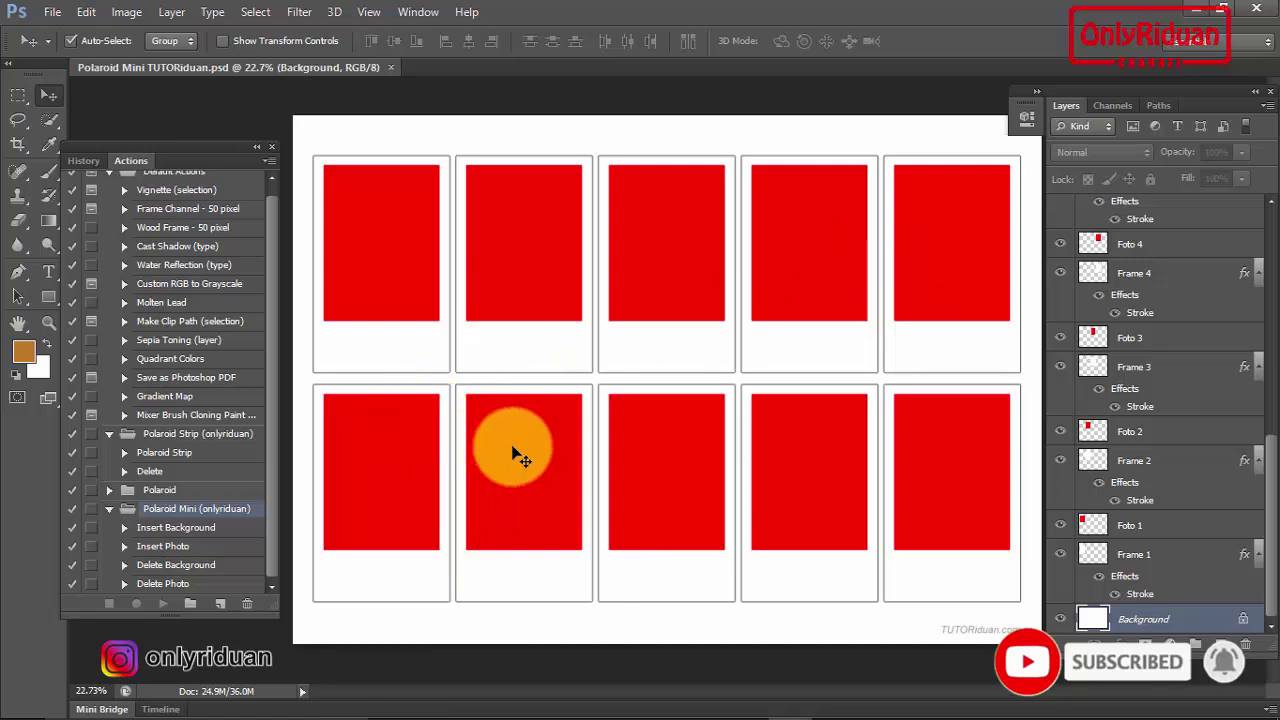
pyautogui.click(942, 476)
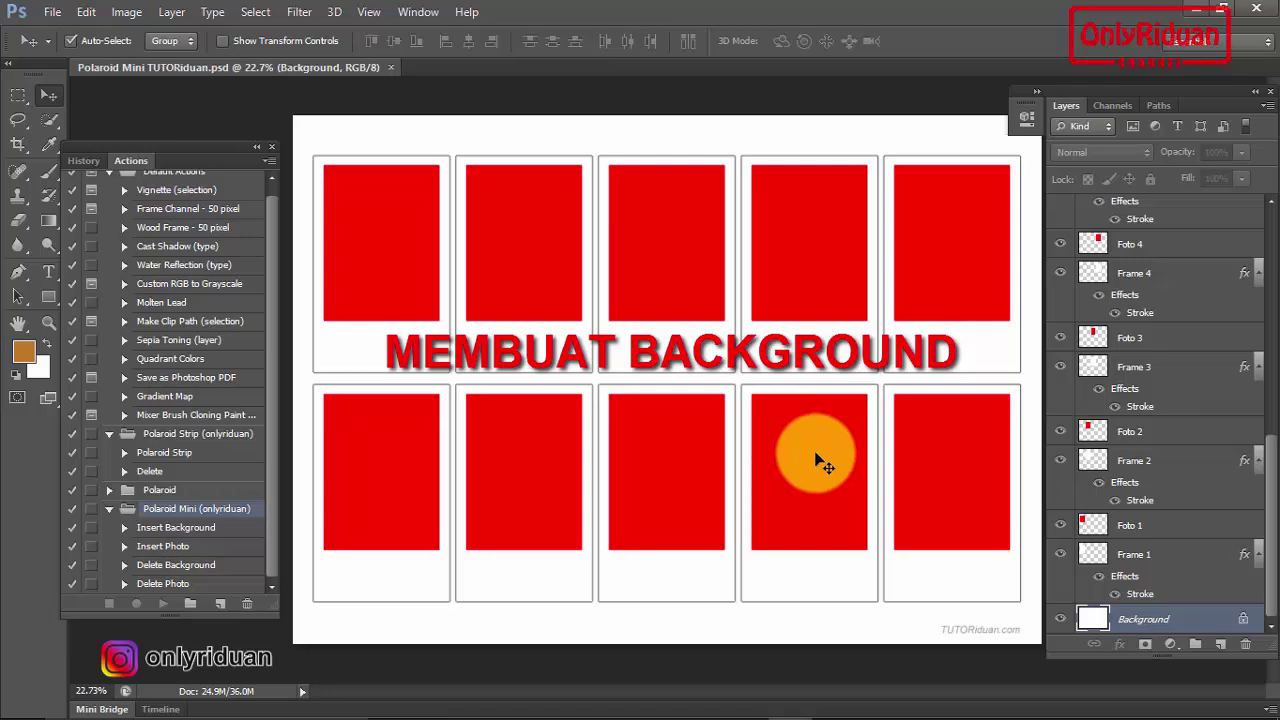
pyautogui.click(1146, 560)
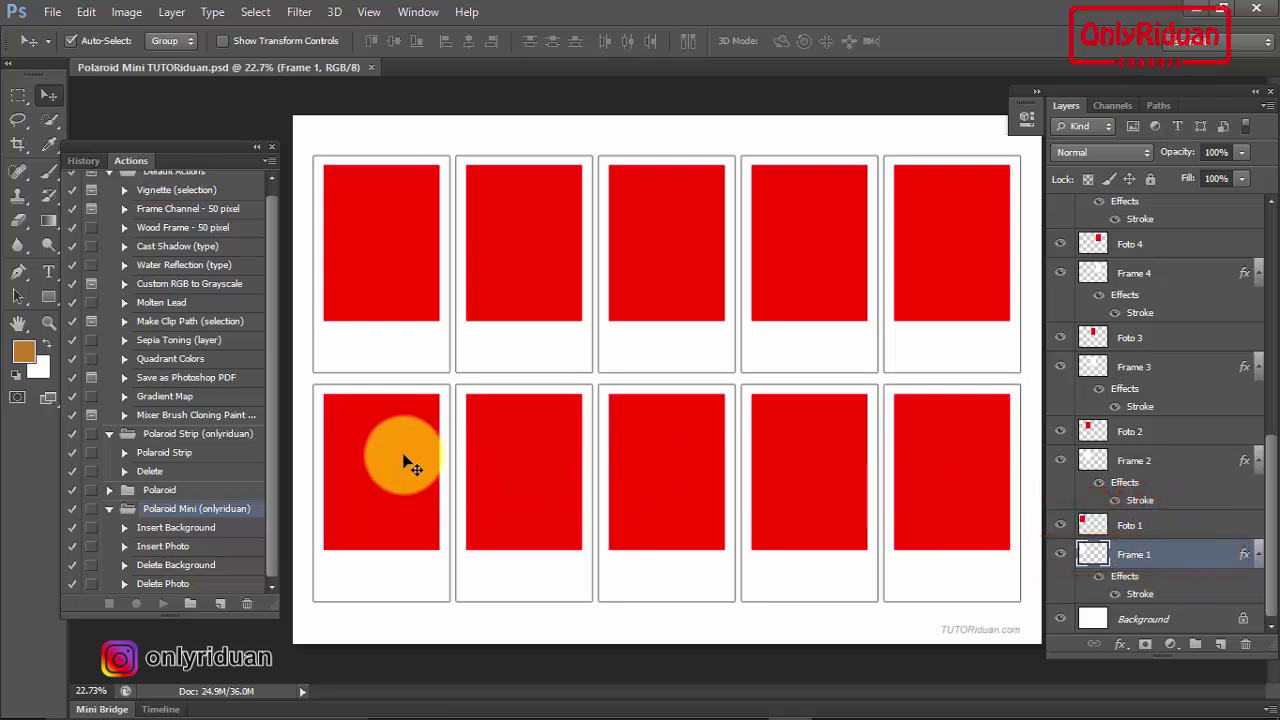
# In the Background Polaroid folder, select Backgrounds 01, 06, 07, 11 and 12
pyautogui.click(52, 11)
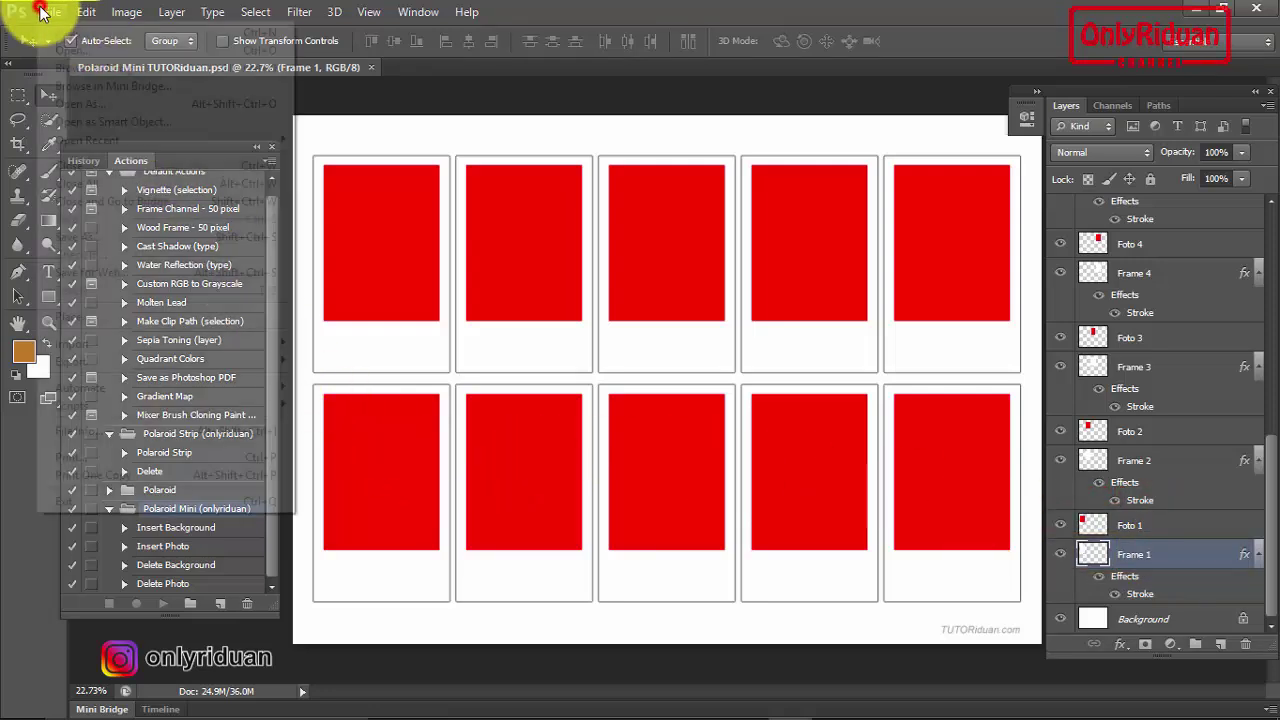
pyautogui.click(84, 52)
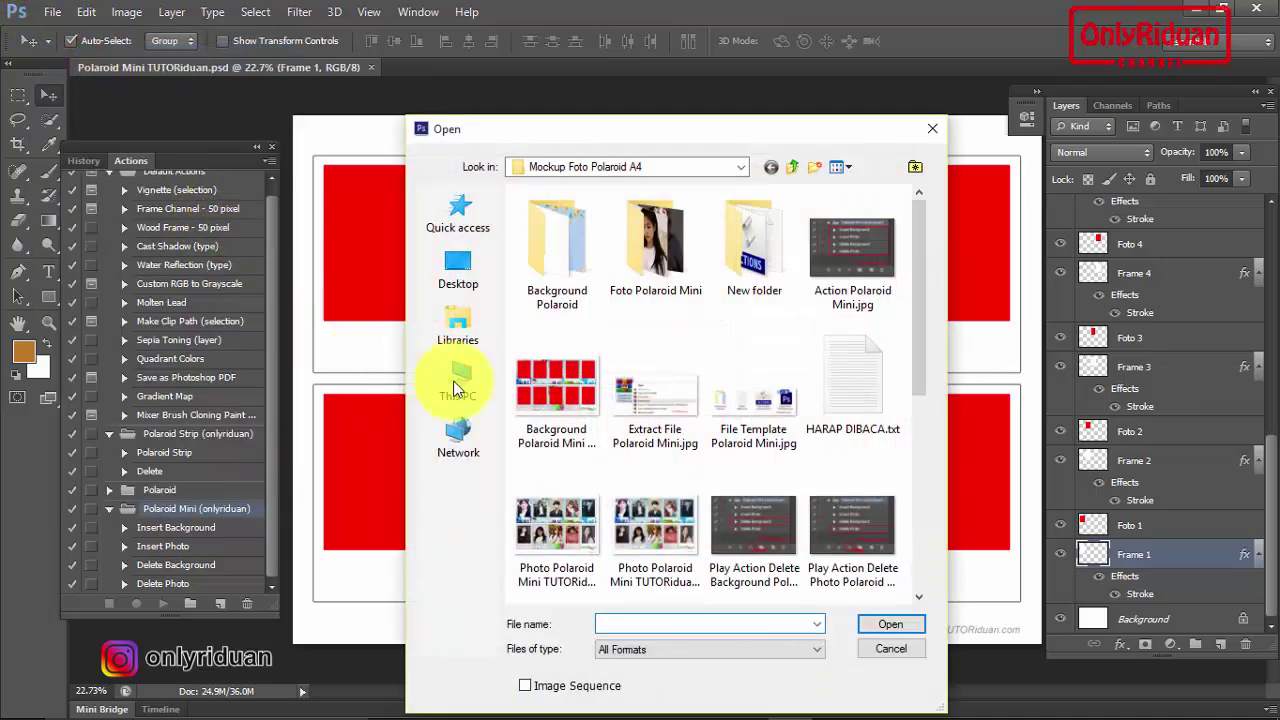
pyautogui.doubleClick(555, 248)
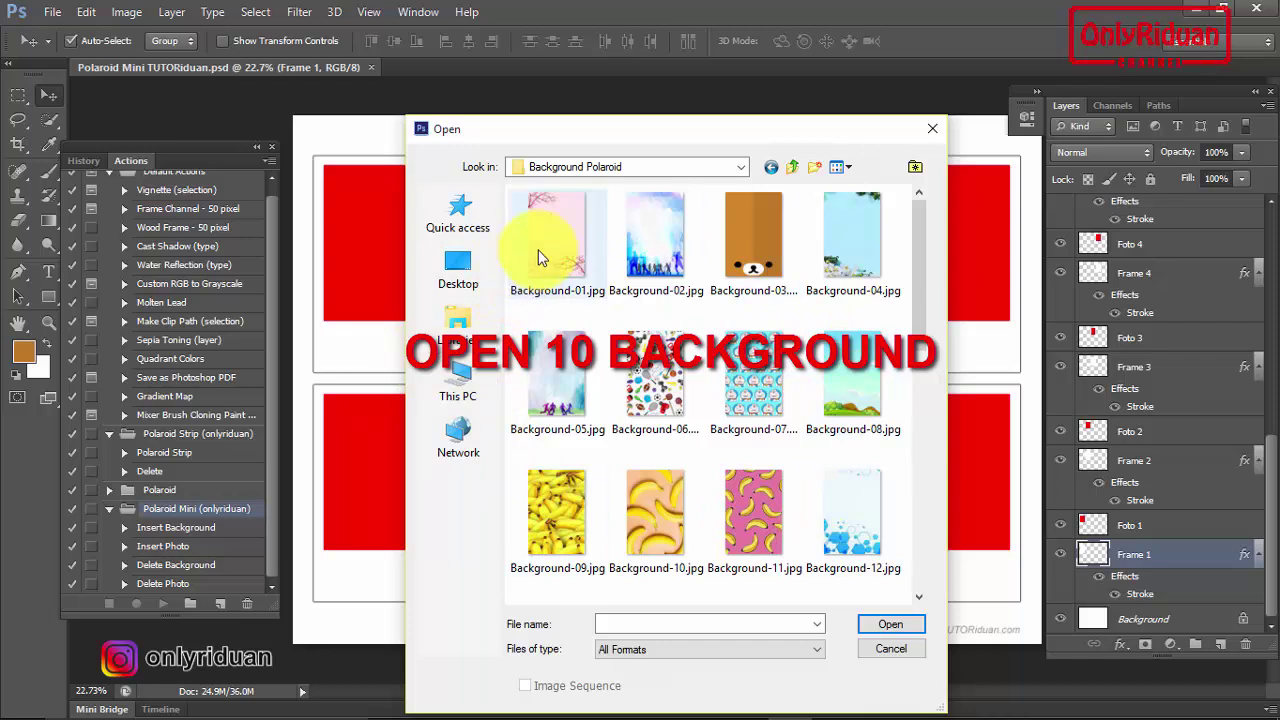
pyautogui.click(578, 283)
pyautogui.keyDown('ctrl'); pyautogui.click(655, 375); pyautogui.keyUp('ctrl')
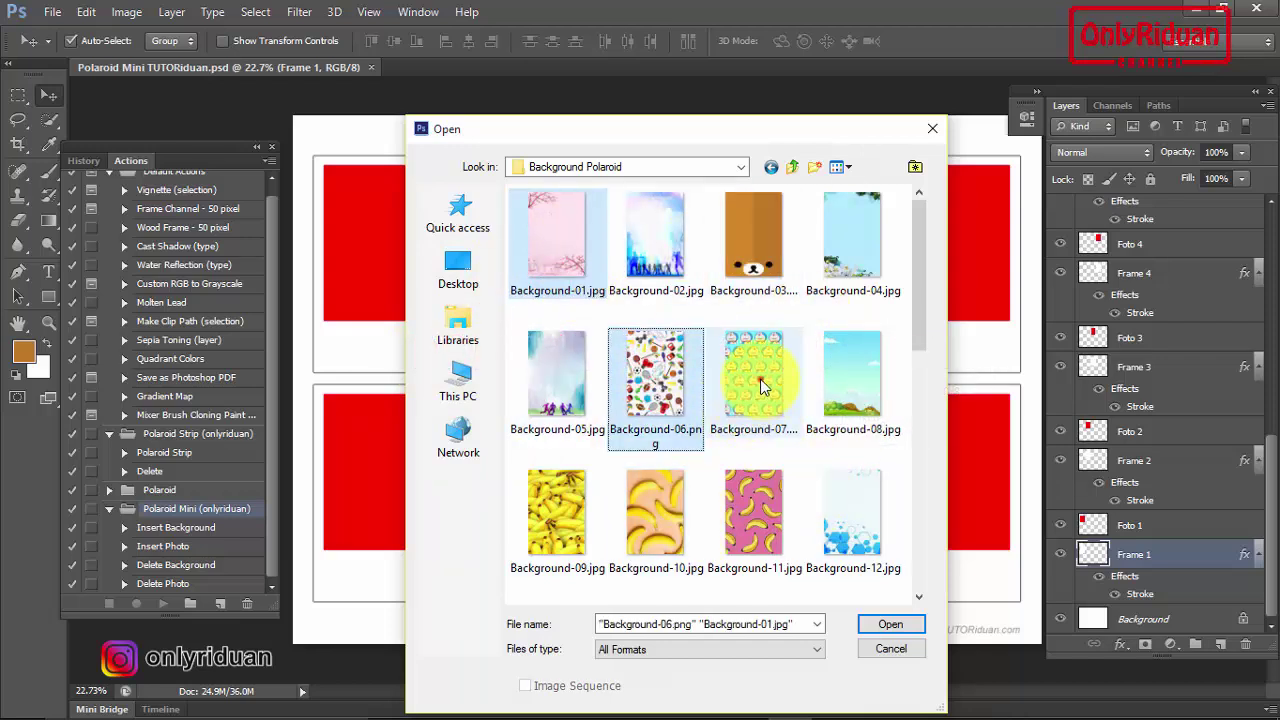
pyautogui.keyDown('ctrl'); pyautogui.click(760, 379); pyautogui.keyUp('ctrl')
pyautogui.keyDown('ctrl'); pyautogui.click(751, 523); pyautogui.keyUp('ctrl')
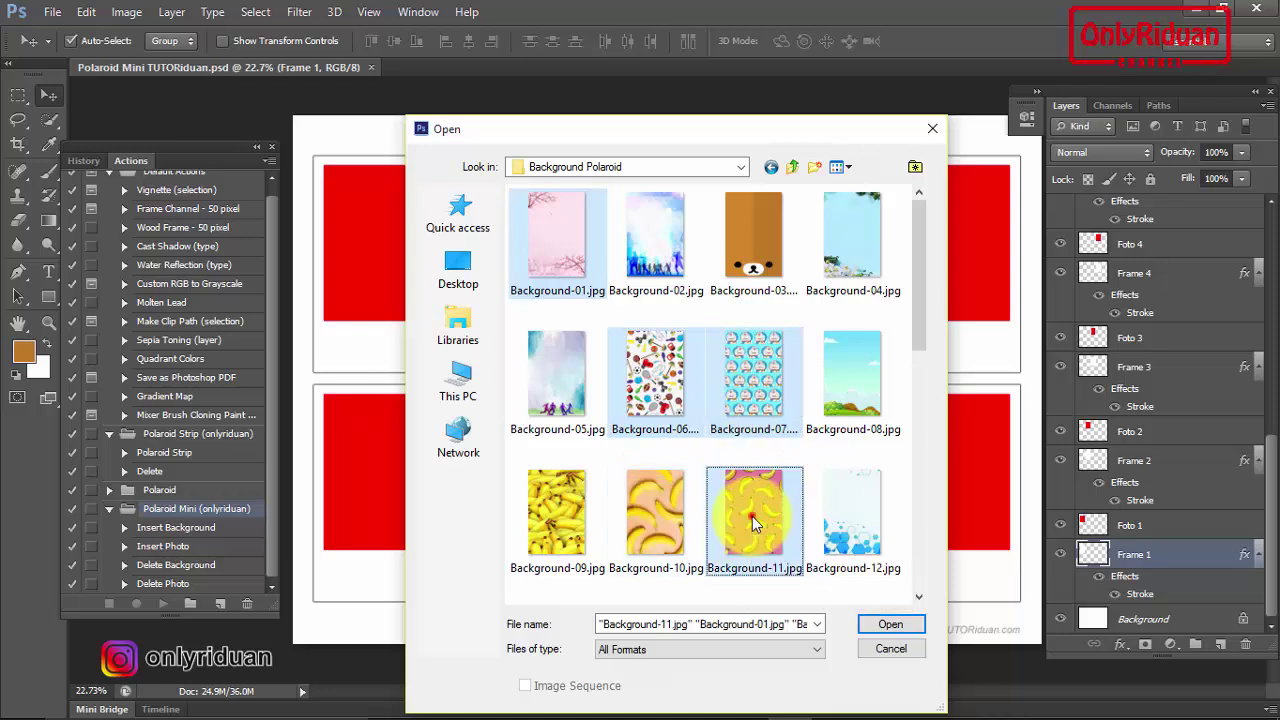
pyautogui.keyDown('ctrl'); pyautogui.click(845, 518); pyautogui.keyUp('ctrl')
# Add Backgrounds 03, 13, 19, 21 and 28 to the selection and open all ten
pyautogui.keyDown('ctrl'); pyautogui.click(754, 245); pyautogui.keyUp('ctrl')
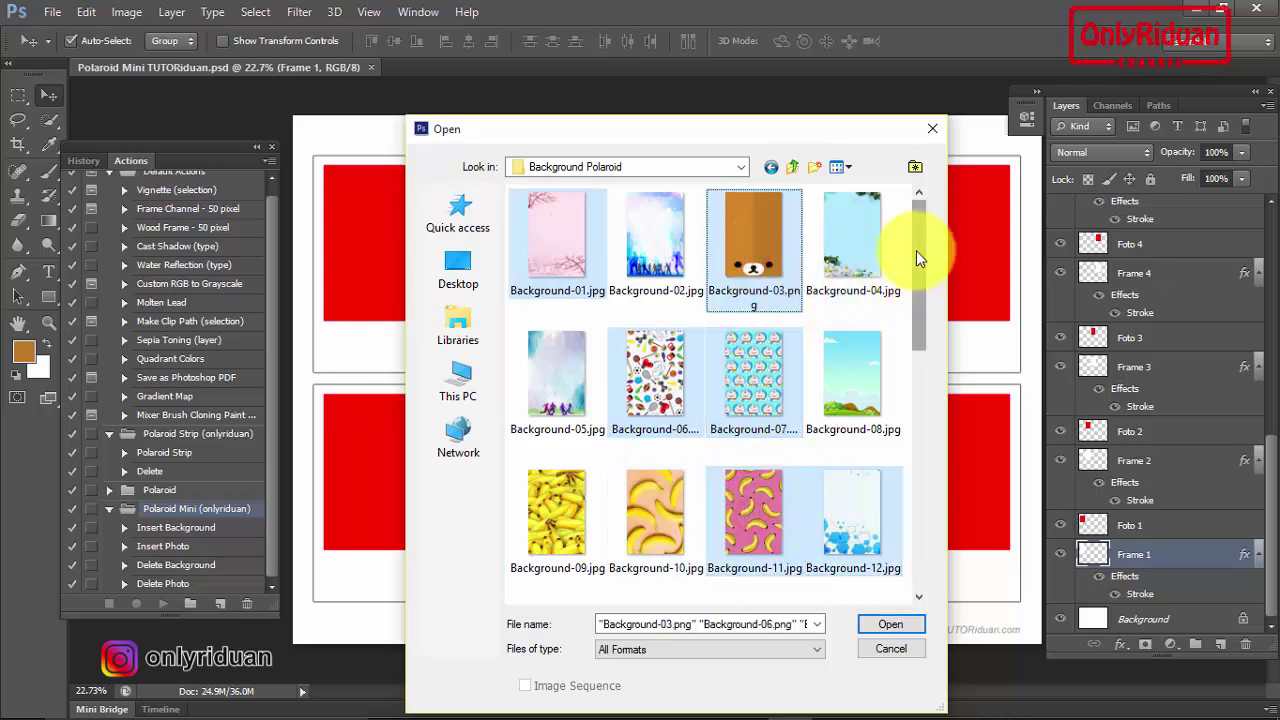
pyautogui.moveTo(916, 250); pyautogui.dragTo(931, 347)
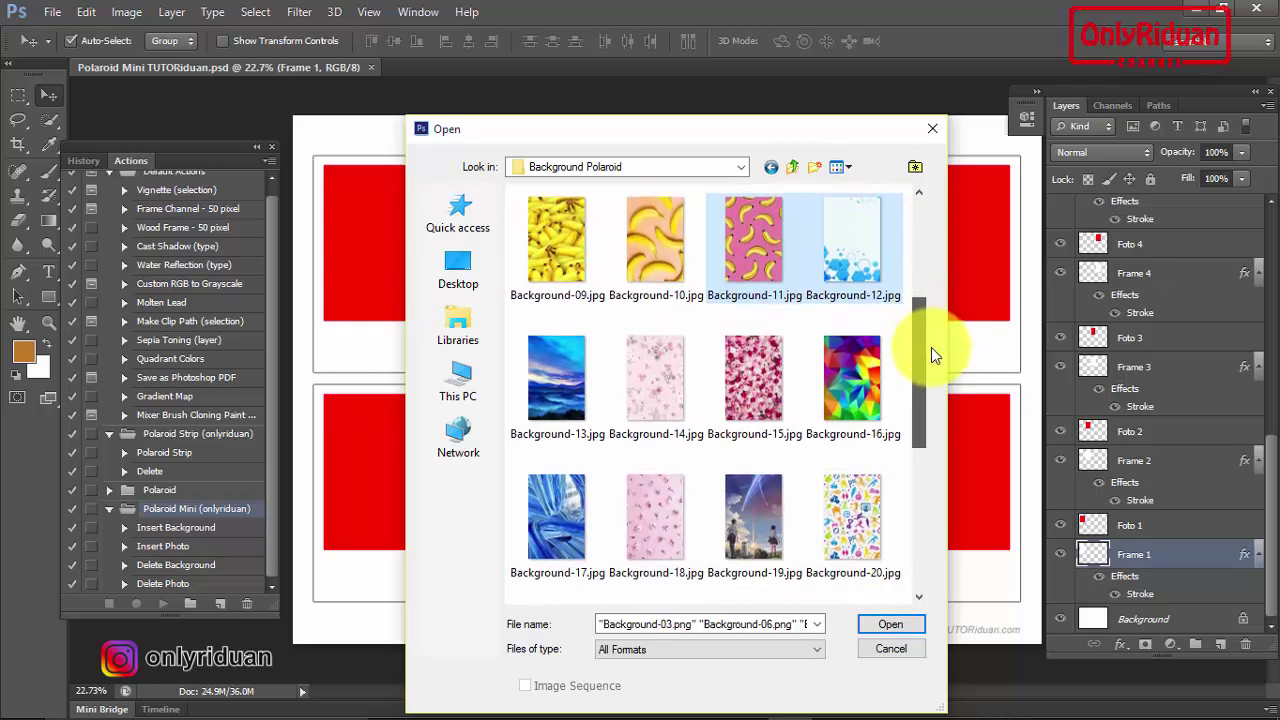
pyautogui.keyDown('ctrl'); pyautogui.click(575, 375); pyautogui.keyUp('ctrl')
pyautogui.keyDown('ctrl'); pyautogui.click(740, 514); pyautogui.keyUp('ctrl')
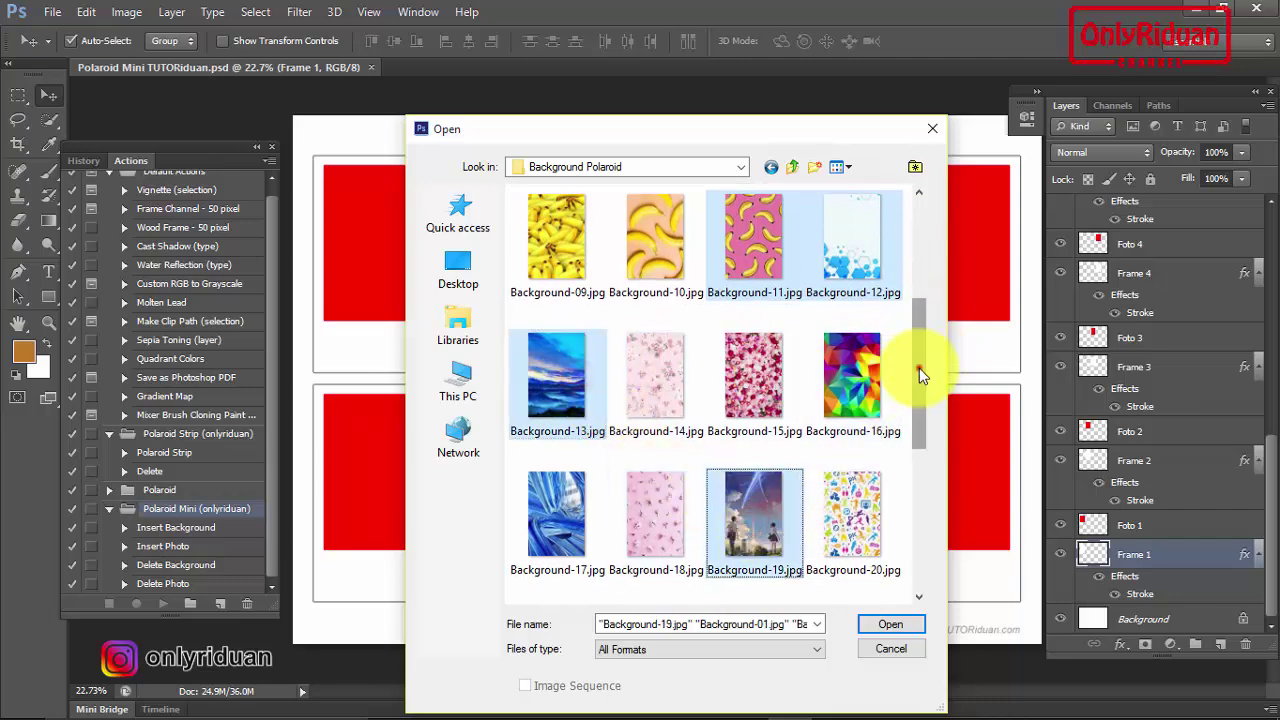
pyautogui.moveTo(919, 368); pyautogui.dragTo(922, 530)
pyautogui.keyDown('ctrl'); pyautogui.click(563, 390); pyautogui.keyUp('ctrl')
pyautogui.keyDown('ctrl'); pyautogui.click(835, 414); pyautogui.keyUp('ctrl')
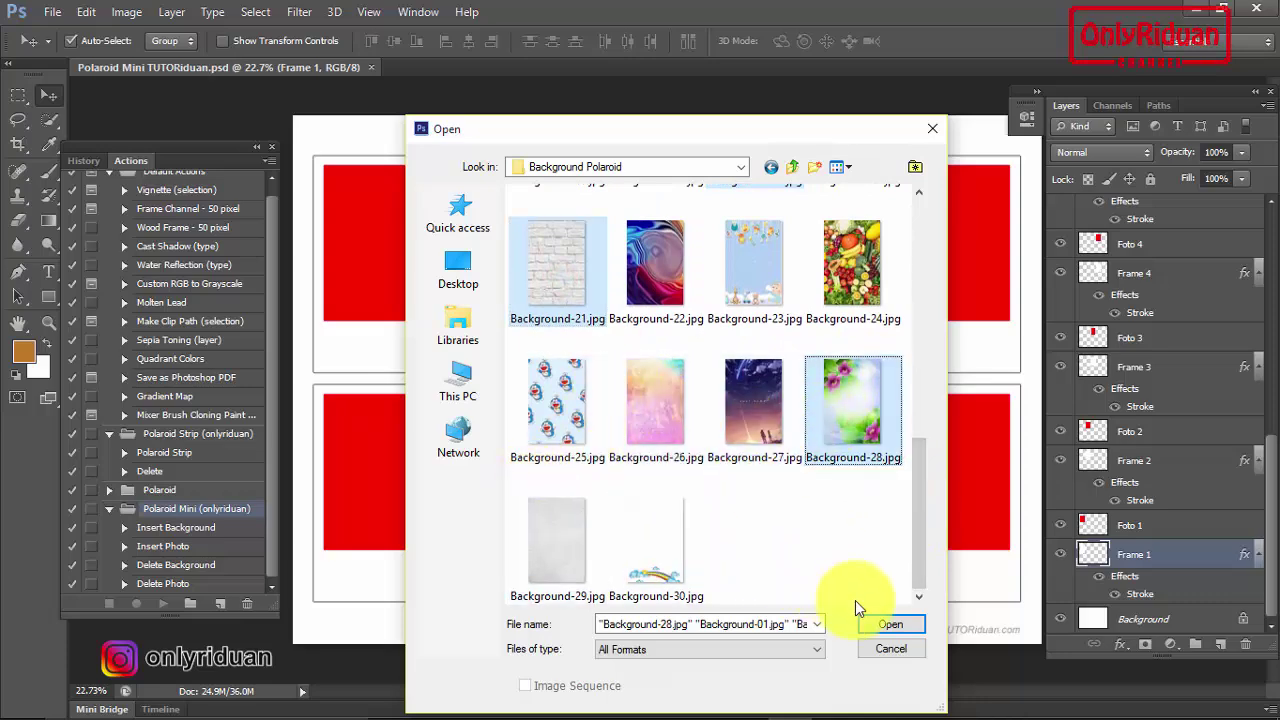
pyautogui.click(891, 625)
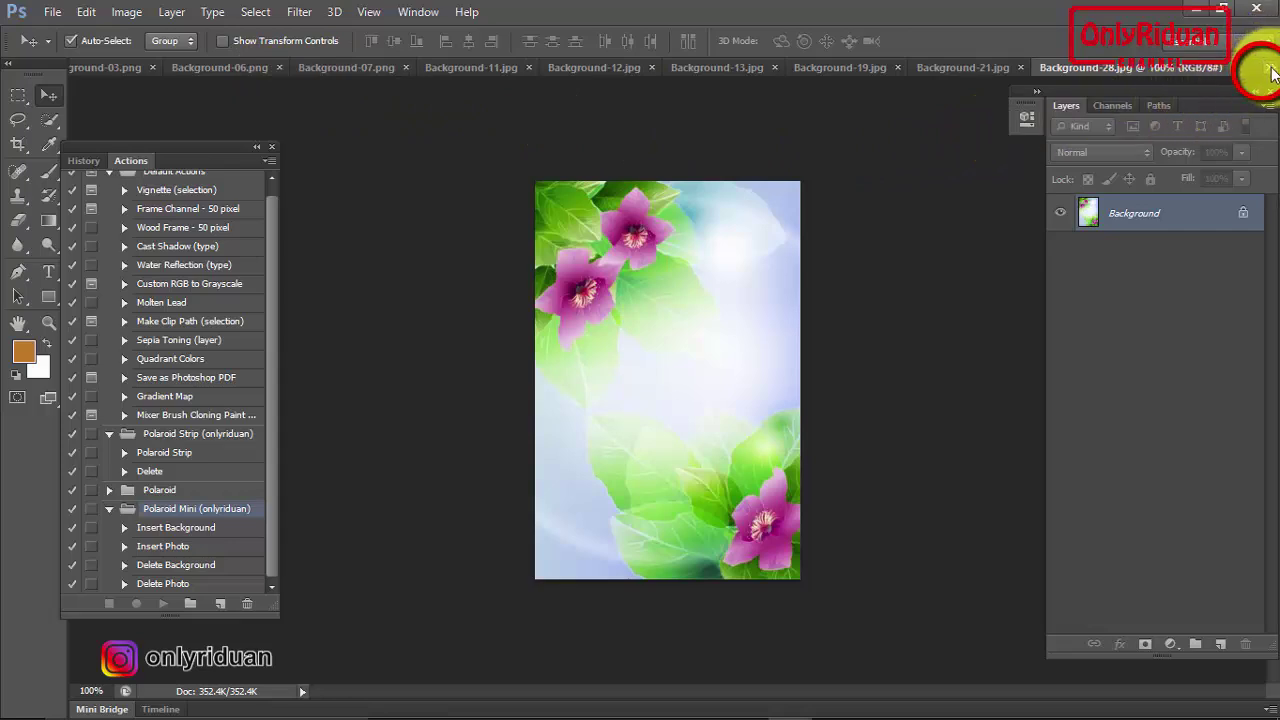
# Return to Polaroid Mini TUTORiduan.psd, raise the Actions panel, and collapse the Polaroid Strip set
pyautogui.click(1270, 68)
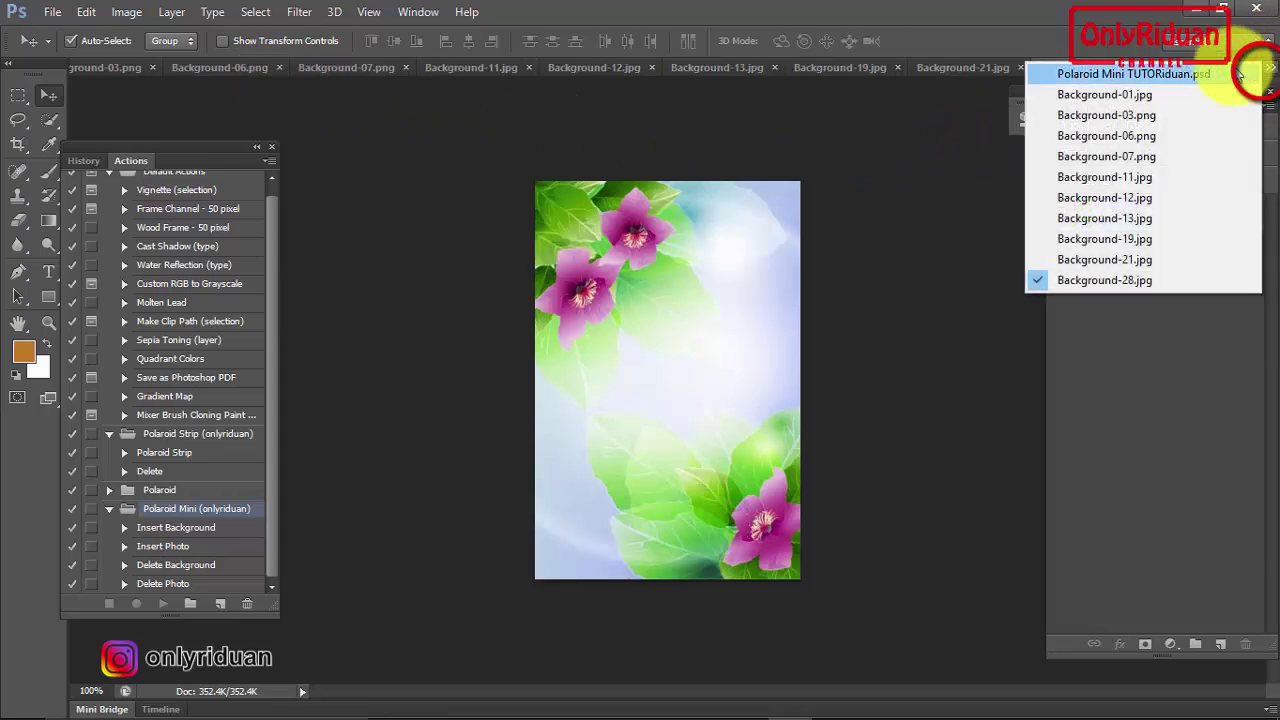
pyautogui.click(1099, 74)
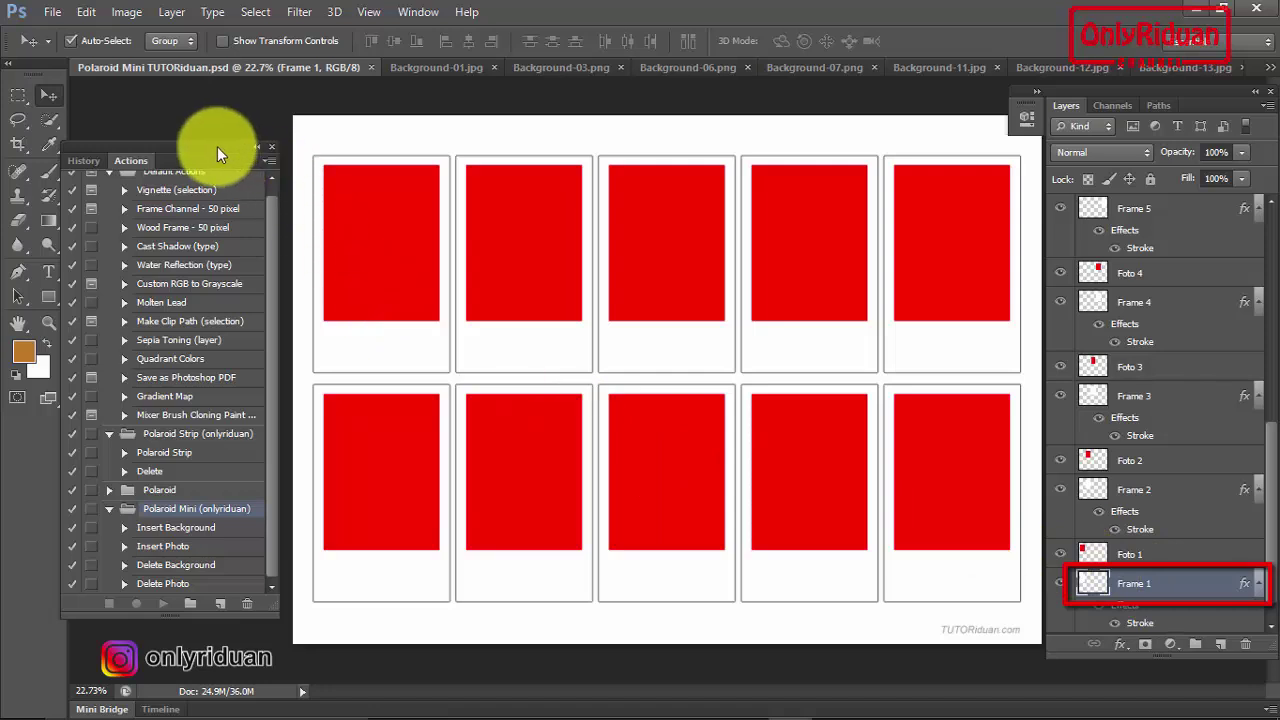
pyautogui.moveTo(217, 147); pyautogui.dragTo(220, 96)
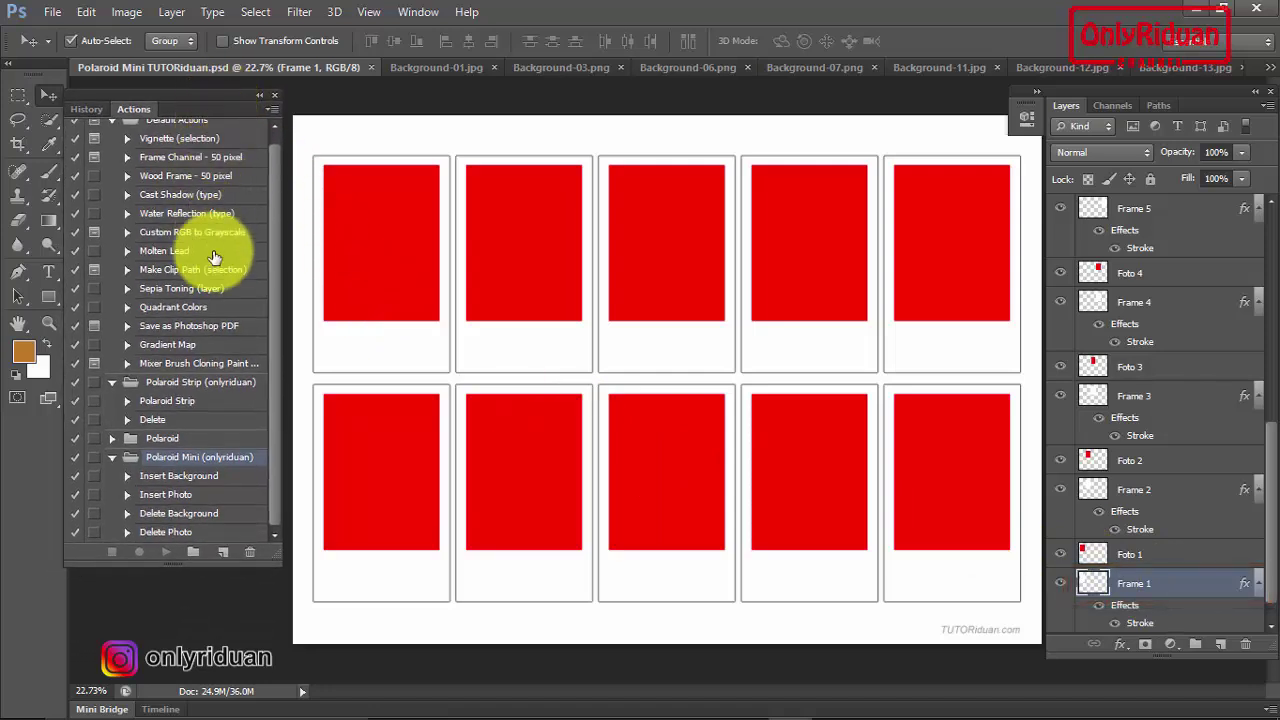
pyautogui.click(112, 382)
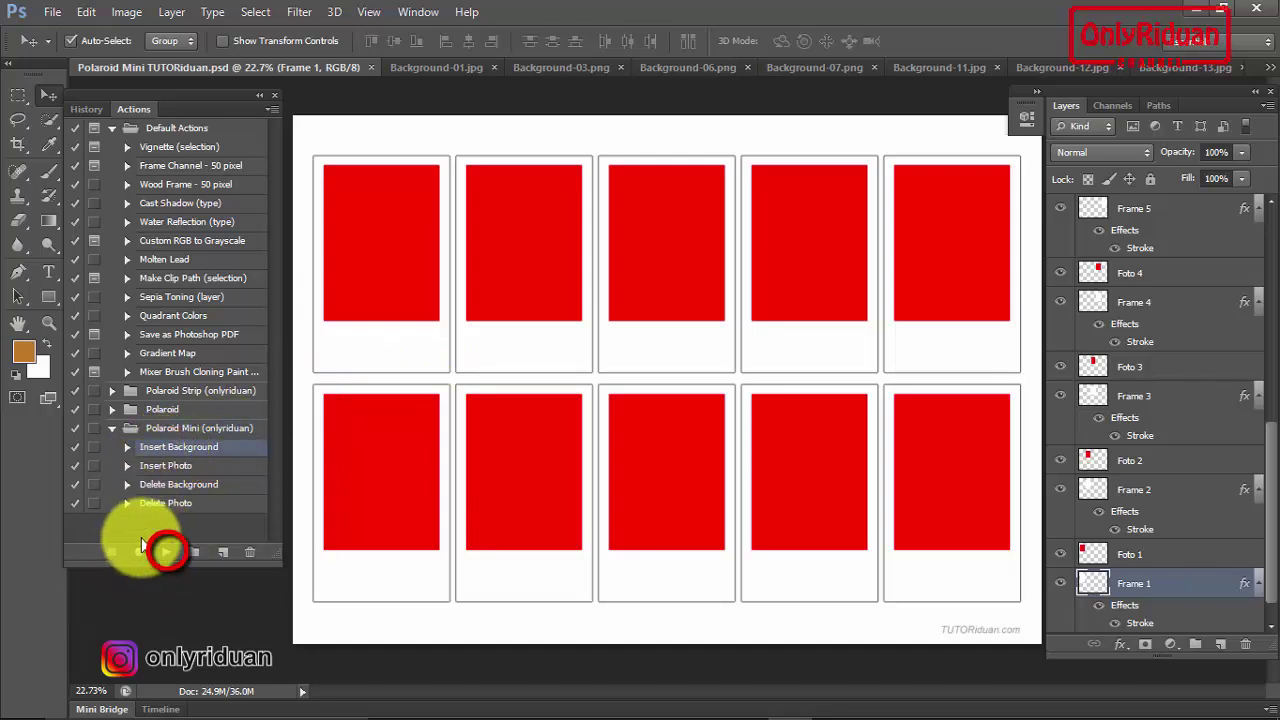
# Run the Insert Background action across all frames, then select the Foto 1 layer
pyautogui.click(167, 551)
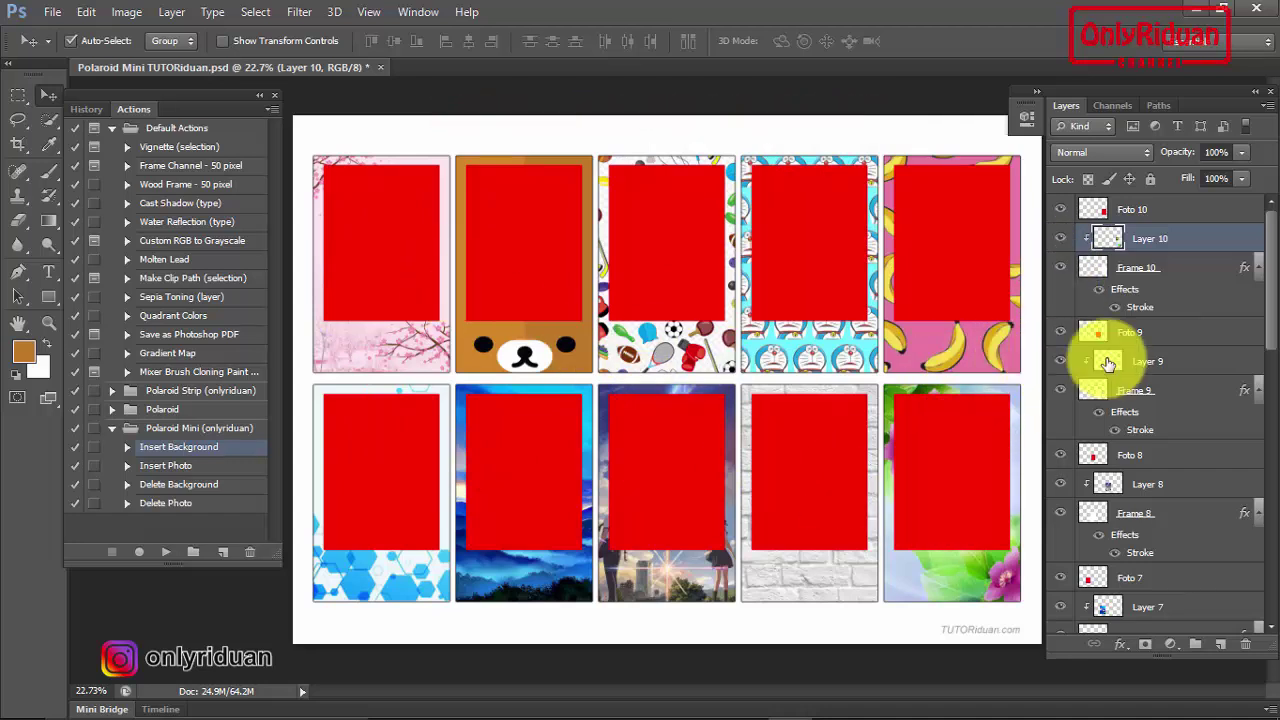
pyautogui.moveTo(1268, 257); pyautogui.dragTo(1270, 528)
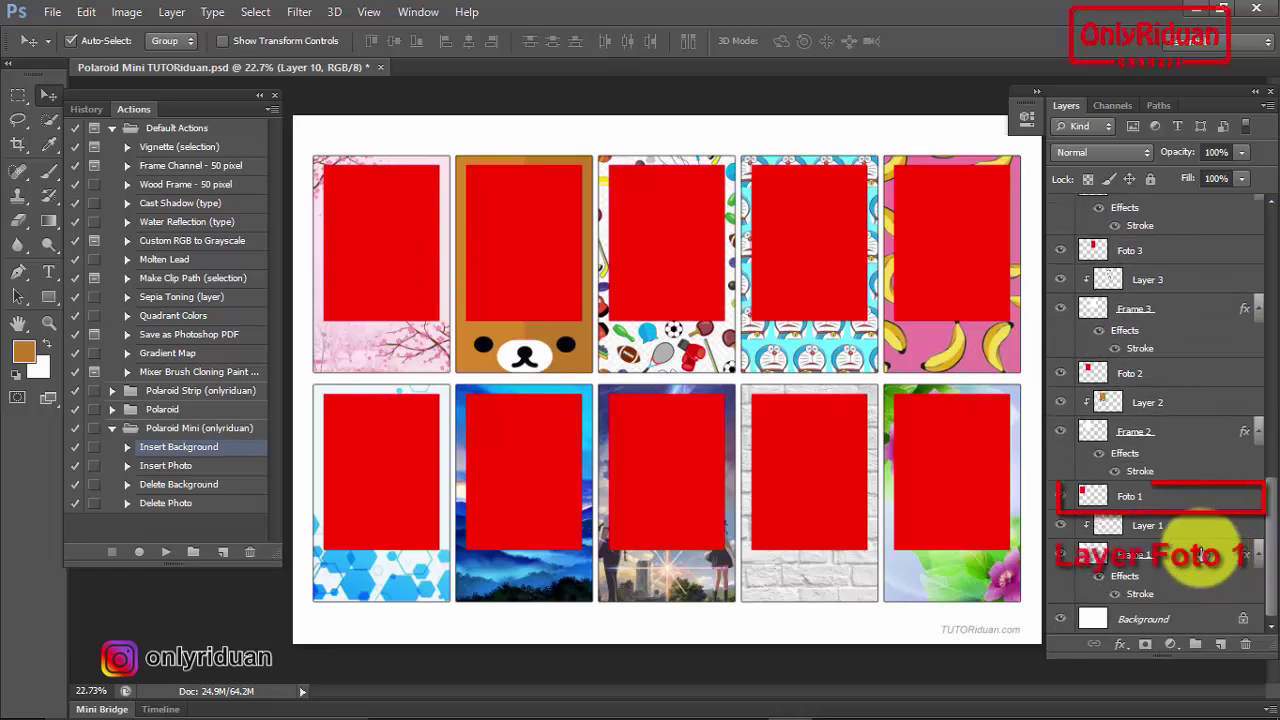
pyautogui.click(1136, 499)
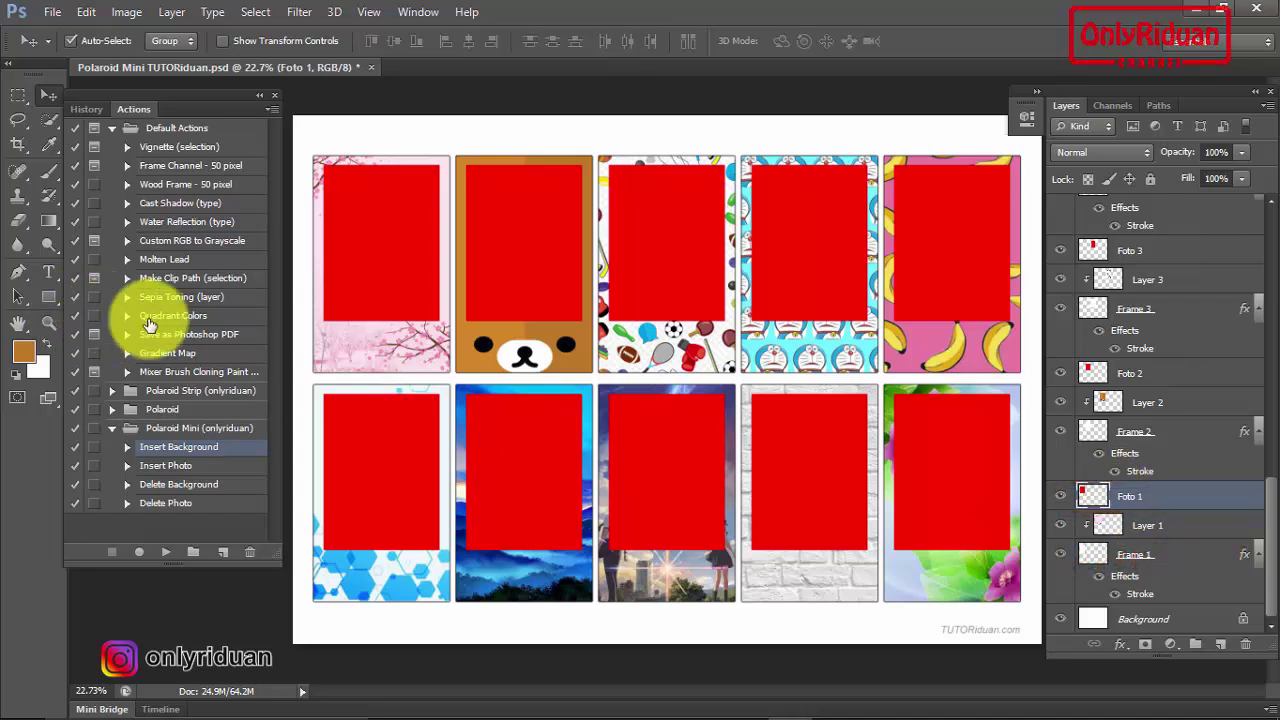
# From Mockup Foto Polaroid A4, open all ten photos in the Foto Polaroid Mini folder
pyautogui.click(50, 12)
pyautogui.click(64, 48)
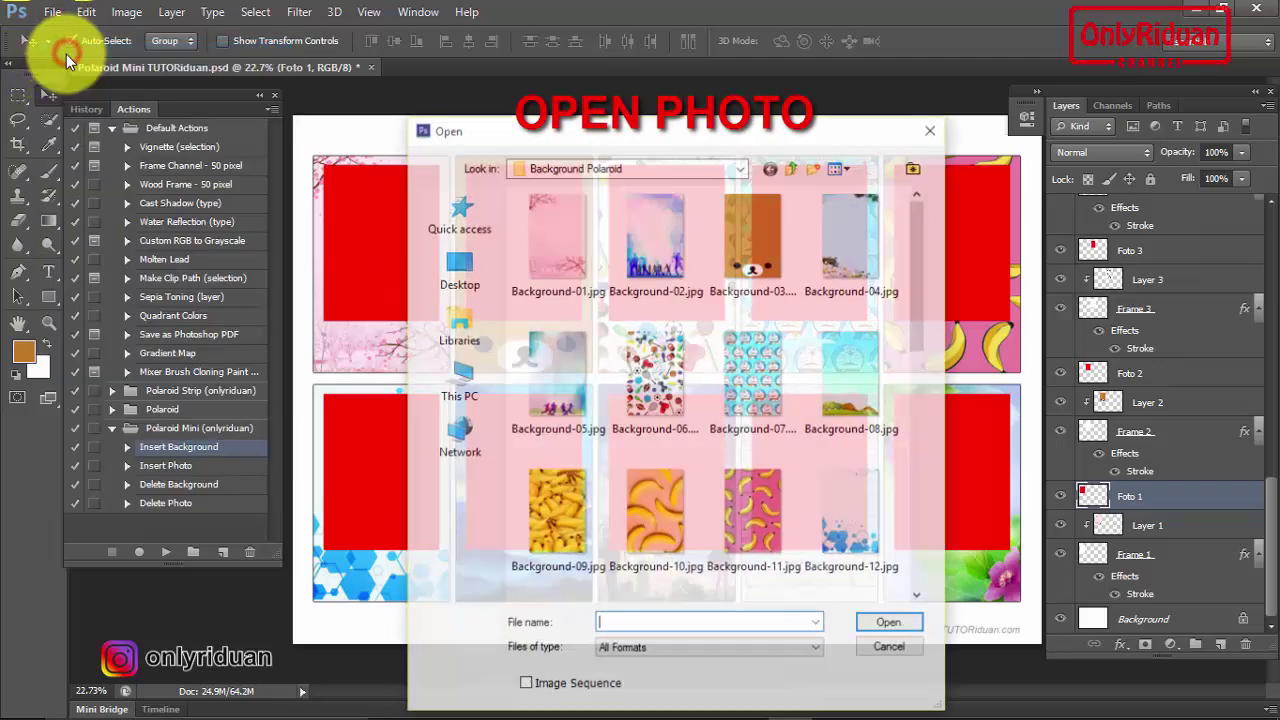
pyautogui.click(791, 168)
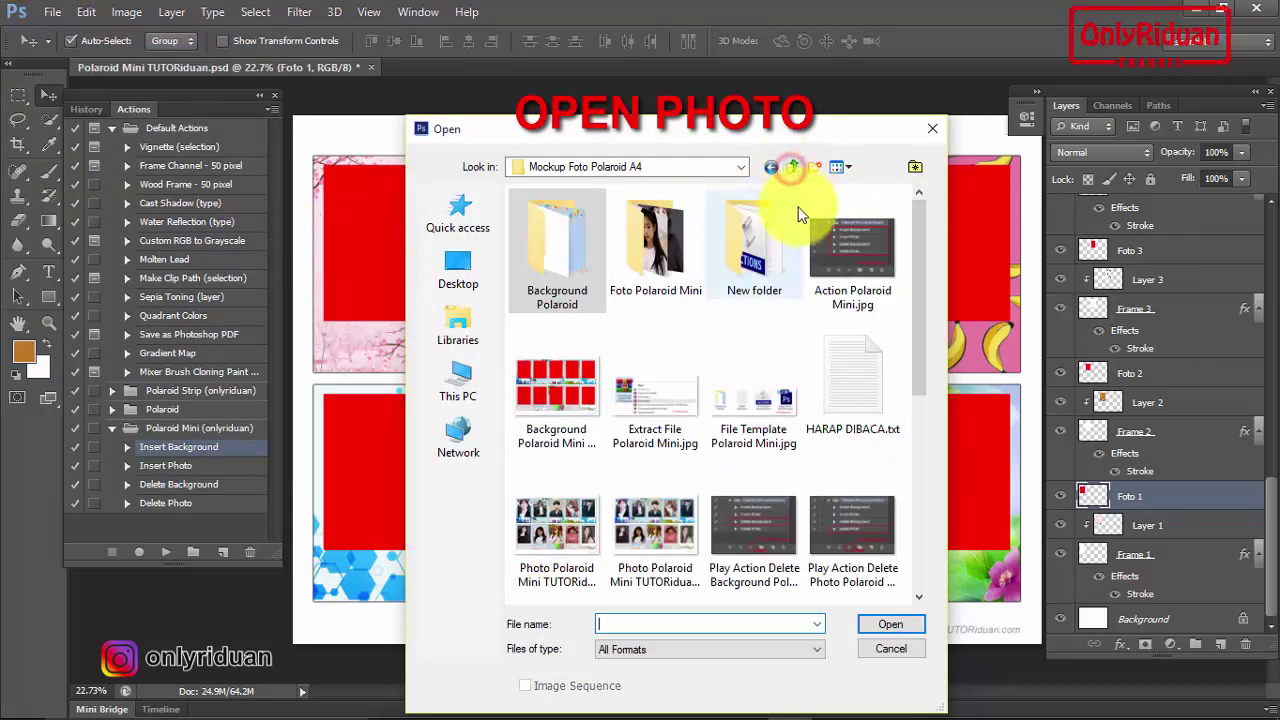
pyautogui.doubleClick(665, 240)
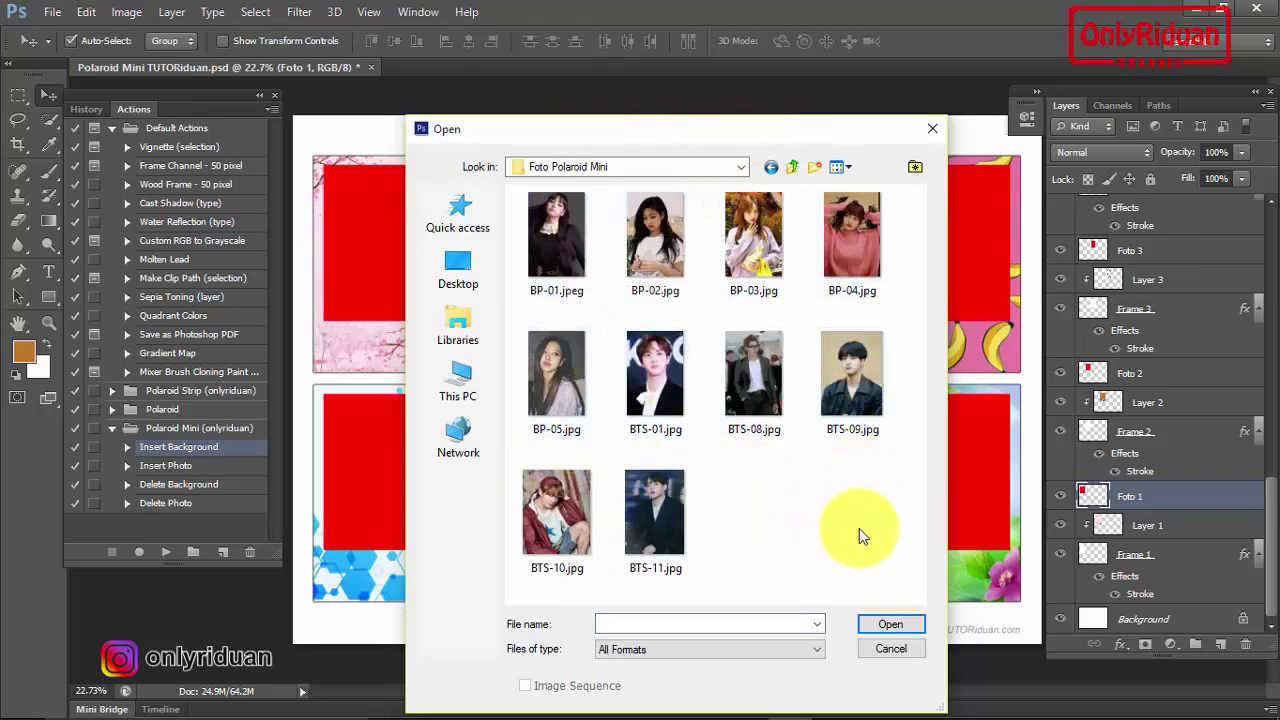
pyautogui.moveTo(878, 535); pyautogui.dragTo(542, 219)
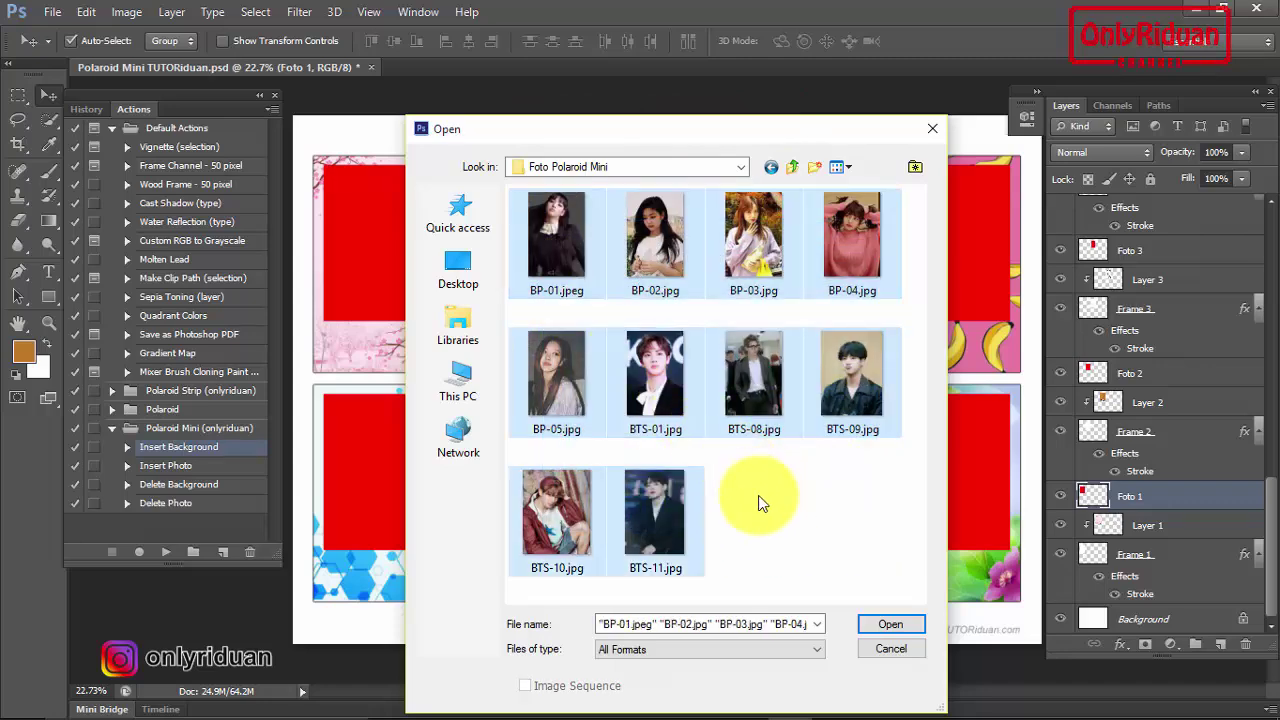
pyautogui.click(891, 625)
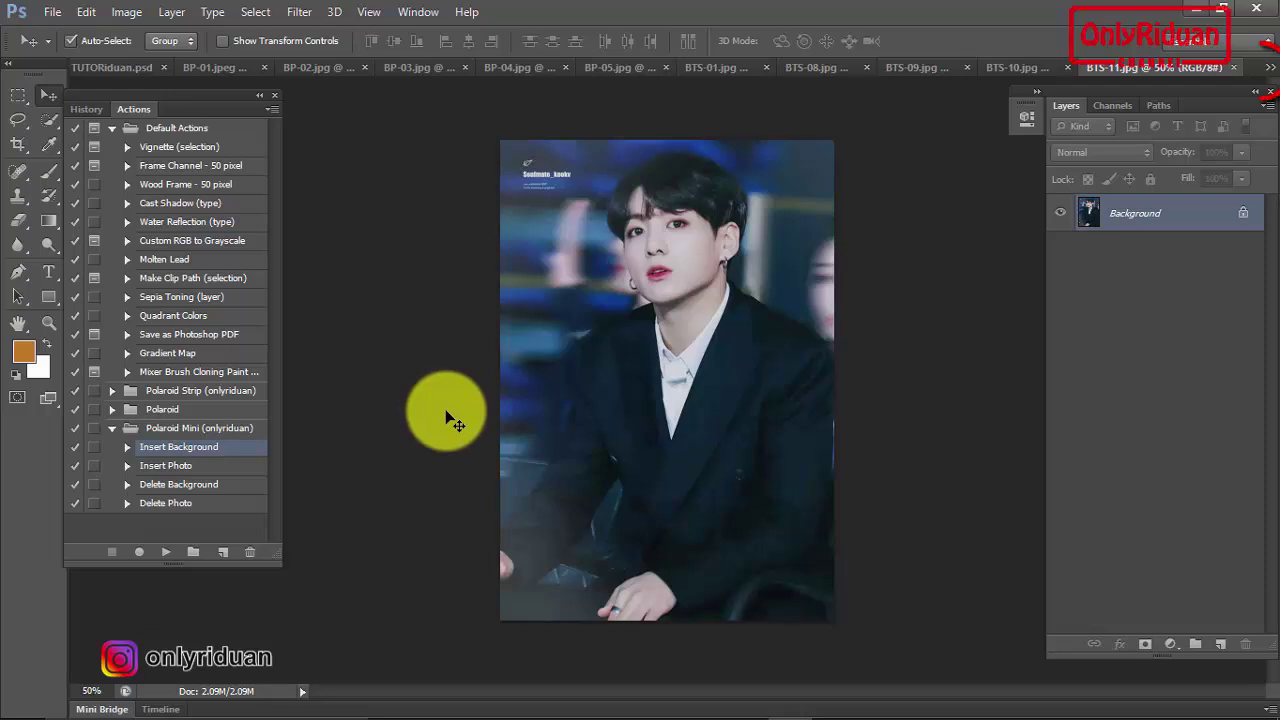
# Switch to Polaroid Mini TUTORiduan.psd and select the Insert Photo action
pyautogui.click(1268, 66)
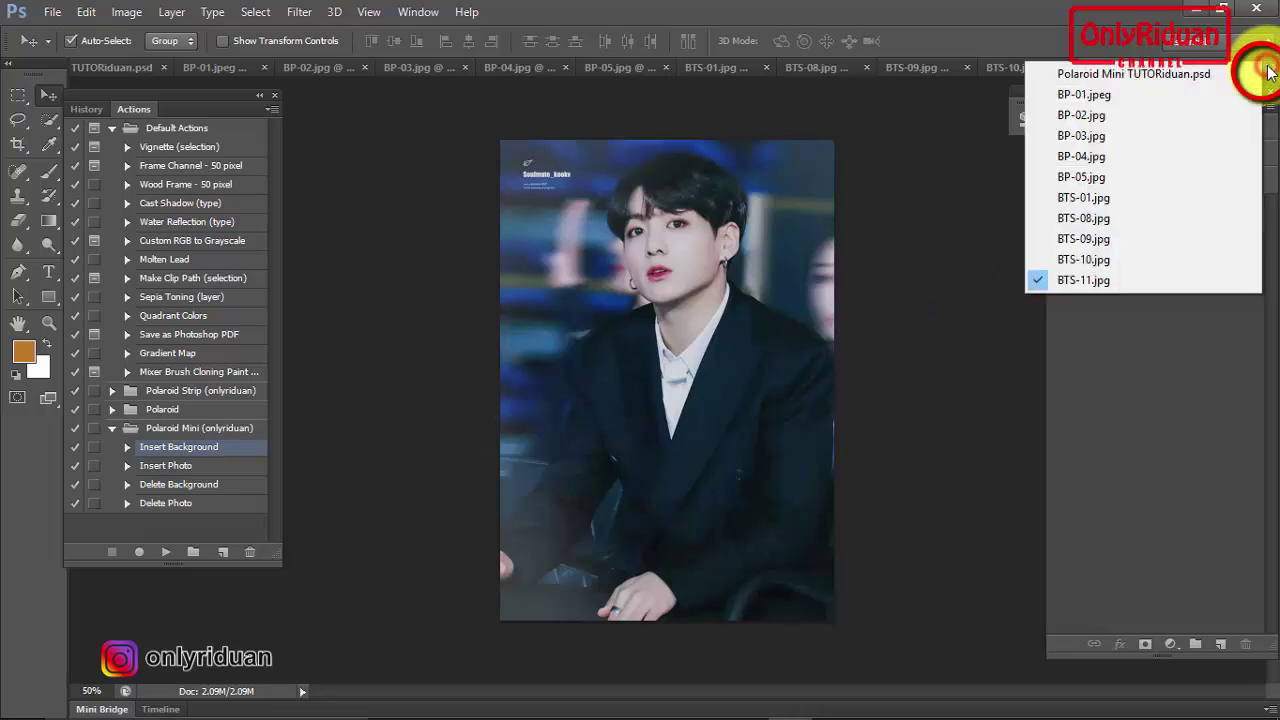
pyautogui.click(1111, 72)
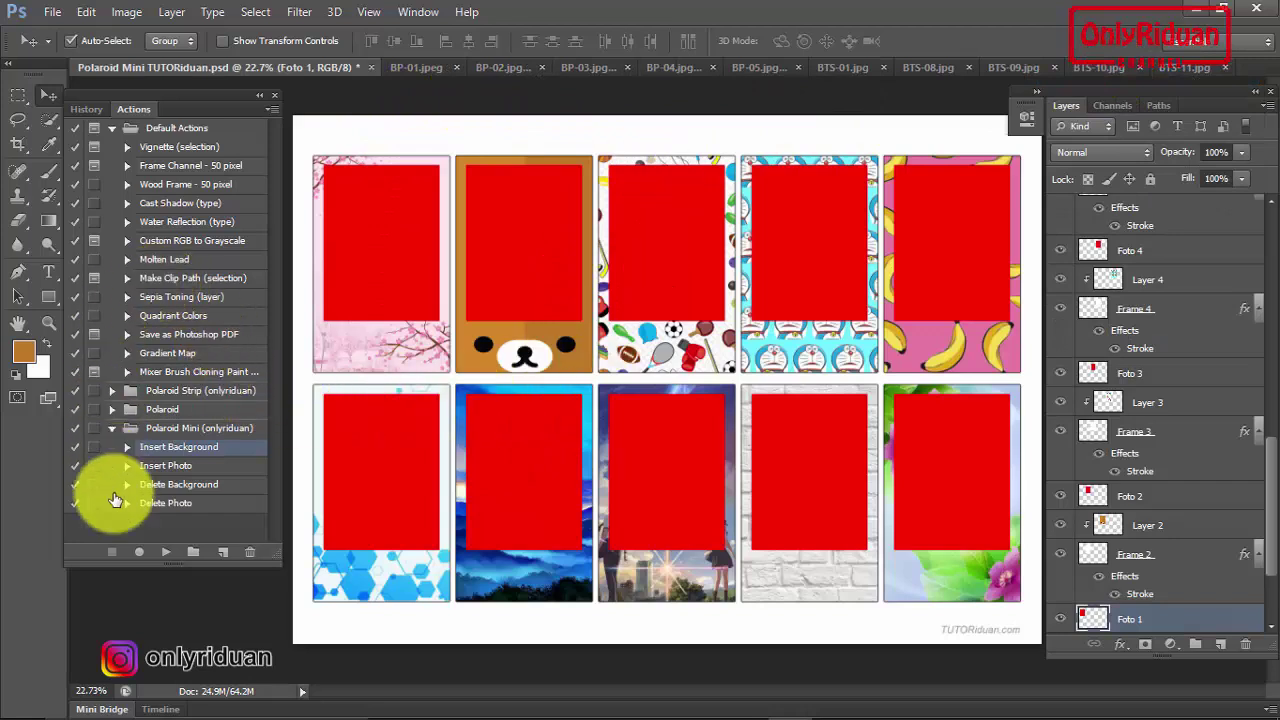
pyautogui.click(174, 474)
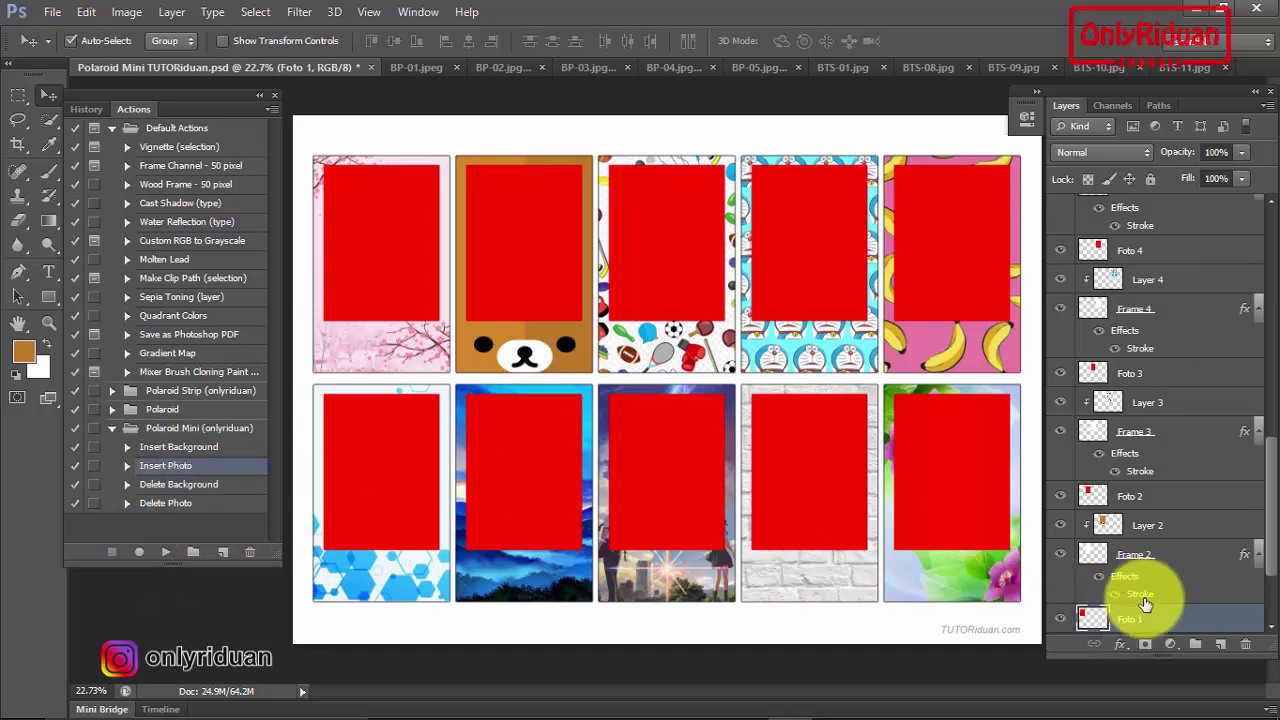
pyautogui.scroll(-3, 1257, 500)
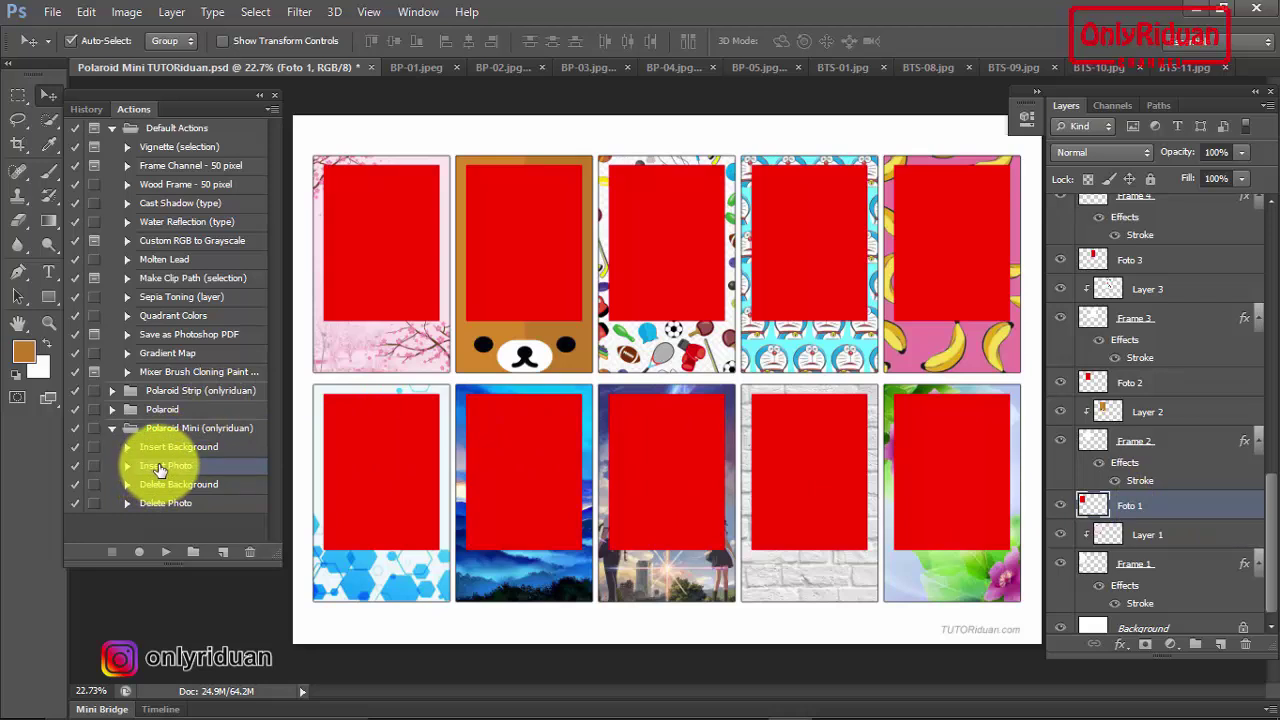
# Play the Insert Photo action to drop the ten photos into the frames
pyautogui.click(167, 554)
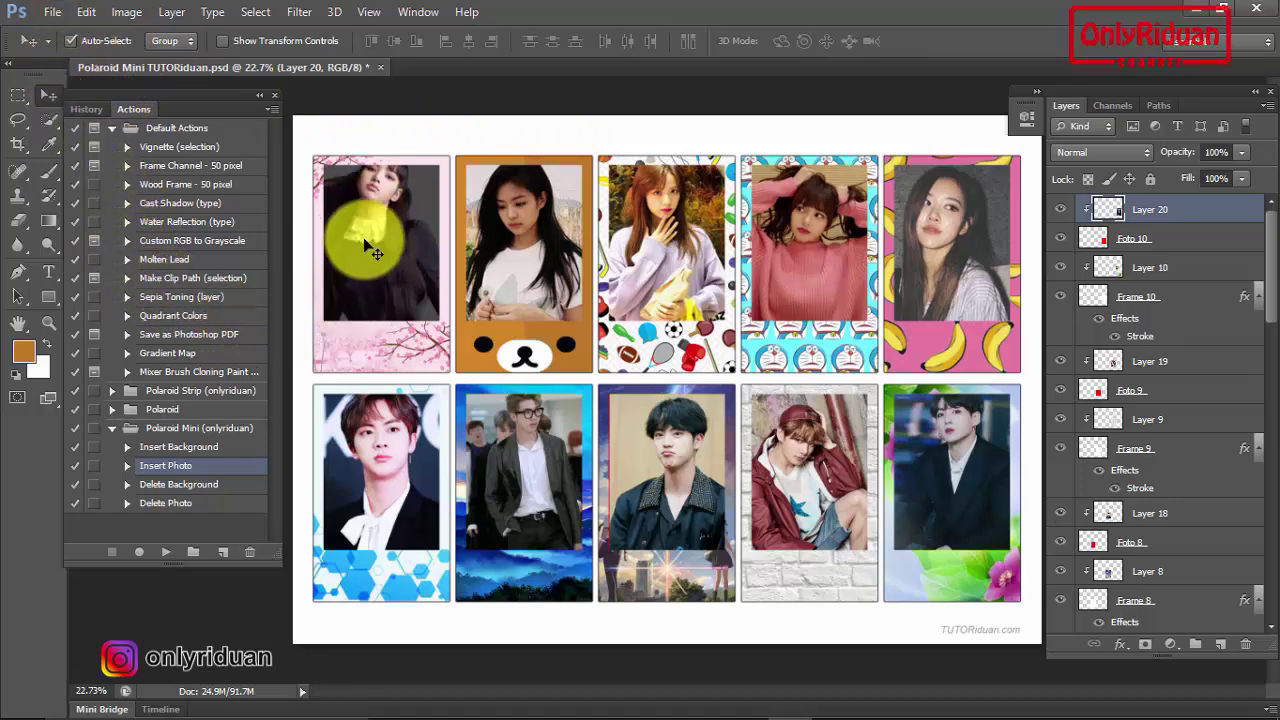
# Reposition the first top-row photo in its frame, with transform controls shown
pyautogui.moveTo(370, 220); pyautogui.dragTo(425, 295)
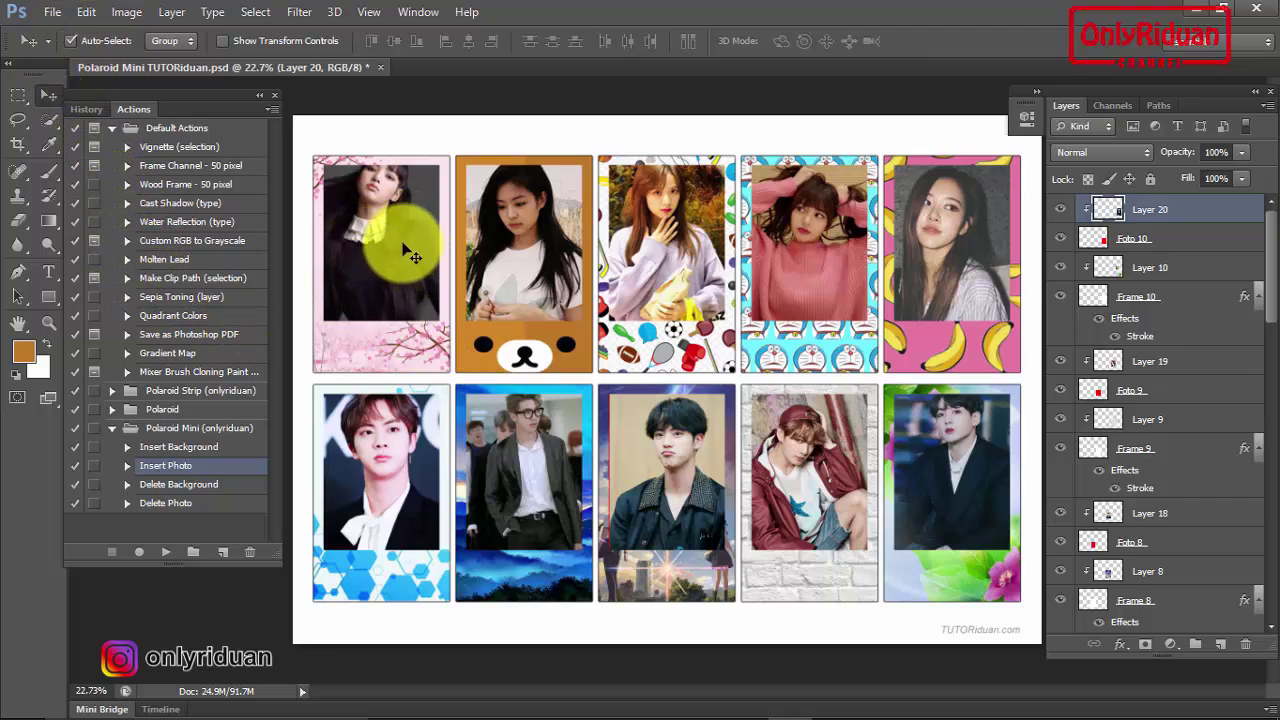
pyautogui.click(395, 245)
pyautogui.moveTo(395, 245); pyautogui.dragTo(357, 214)
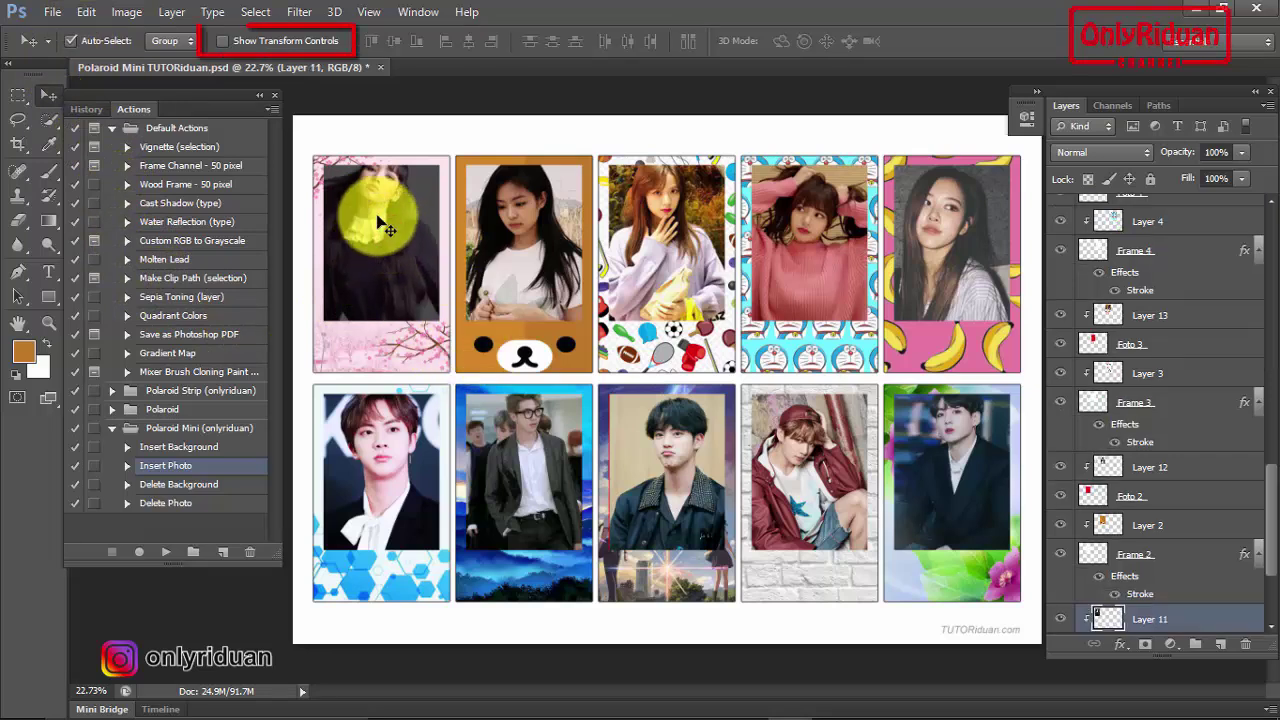
pyautogui.click(223, 40)
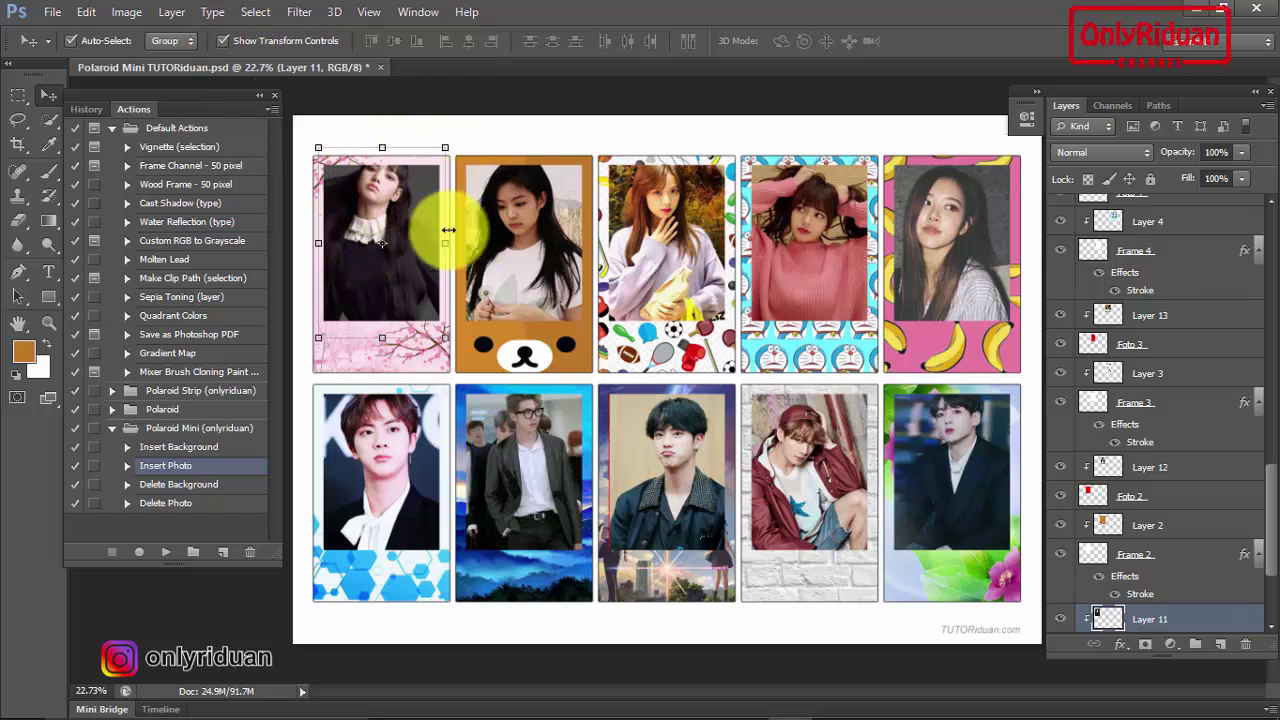
pyautogui.moveTo(410, 207); pyautogui.dragTo(413, 224)
# Adjust the third top-row photo and the second, third and last bottom-row photos
pyautogui.click(518, 228)
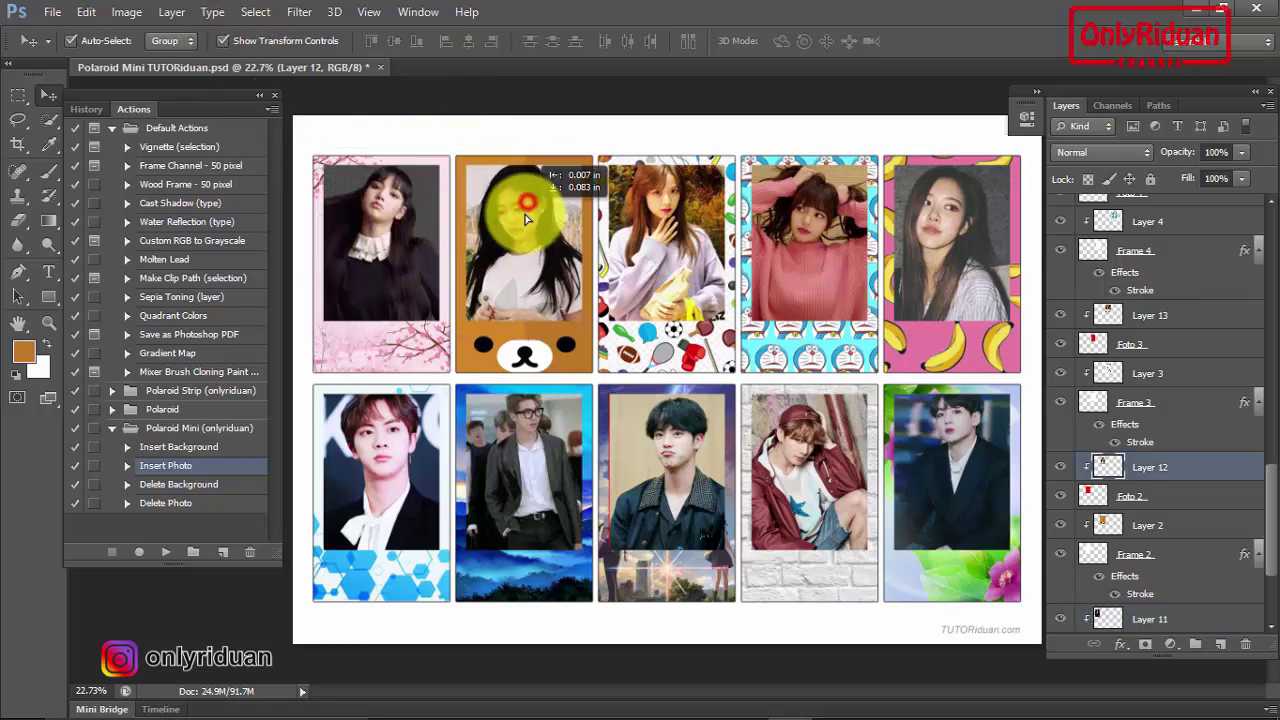
pyautogui.moveTo(675, 238); pyautogui.dragTo(681, 248)
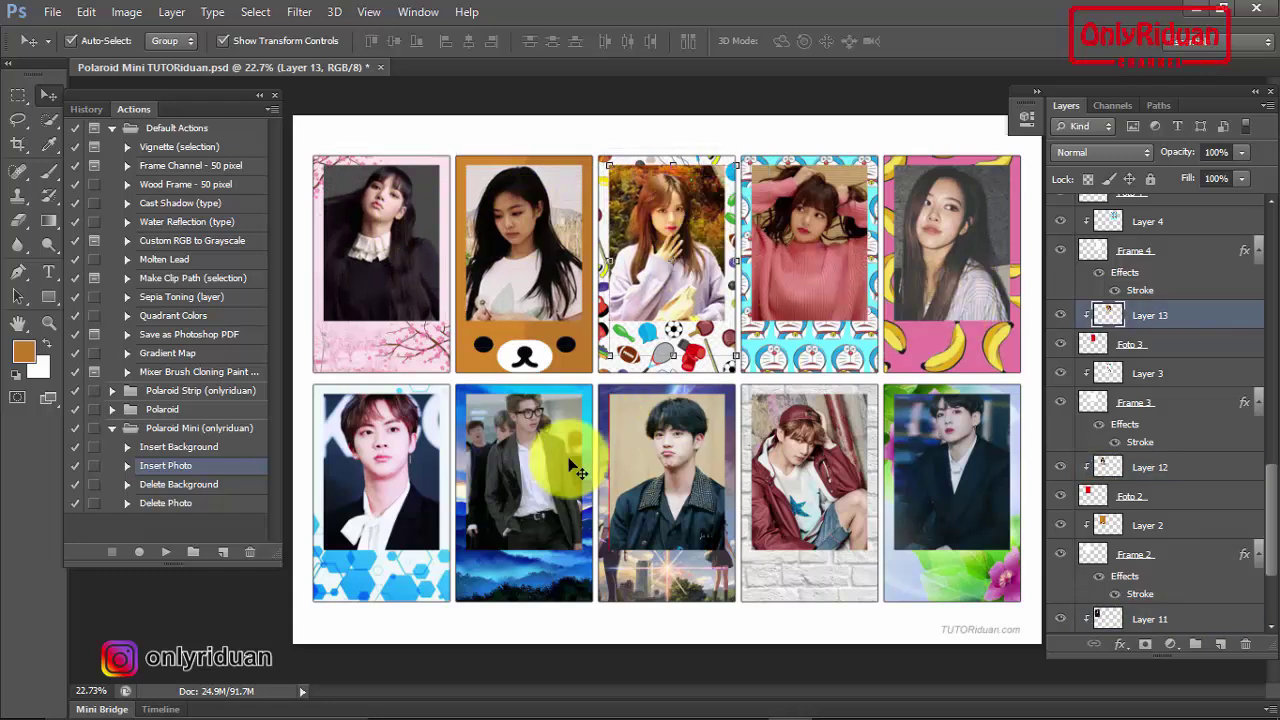
pyautogui.click(533, 445)
pyautogui.moveTo(533, 445); pyautogui.dragTo(530, 442)
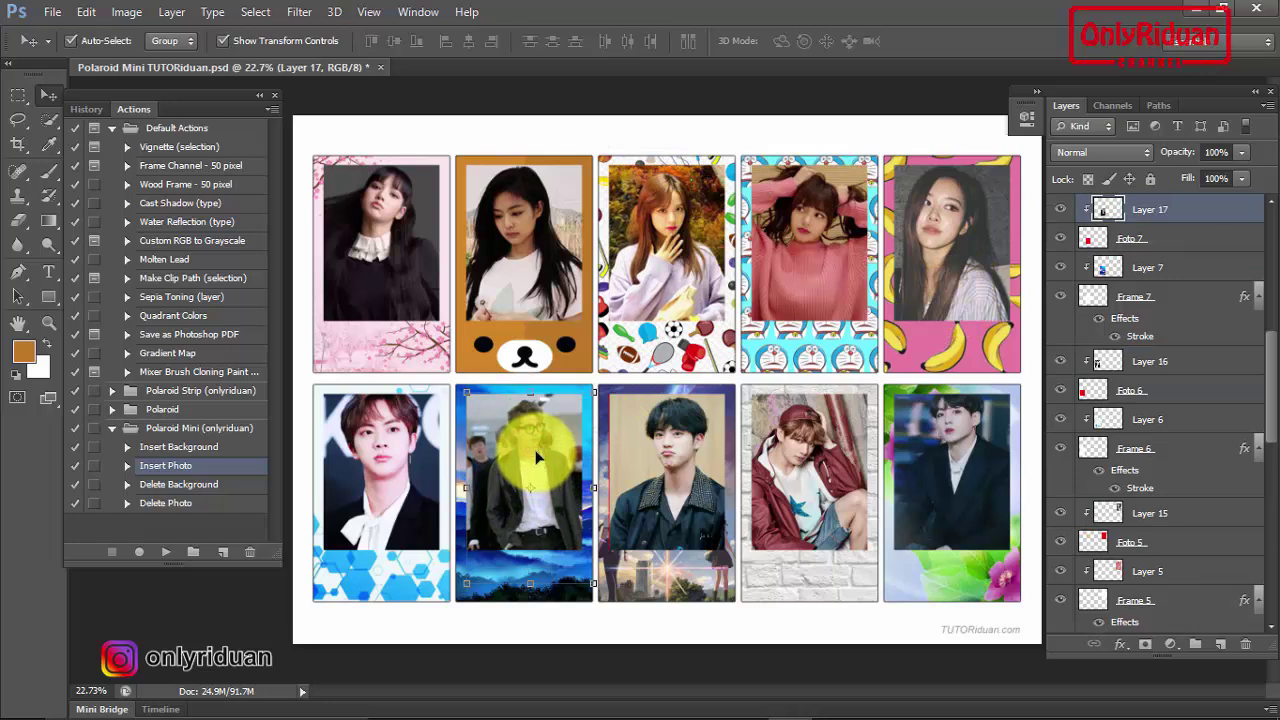
pyautogui.click(683, 463)
pyautogui.moveTo(683, 463); pyautogui.dragTo(677, 467)
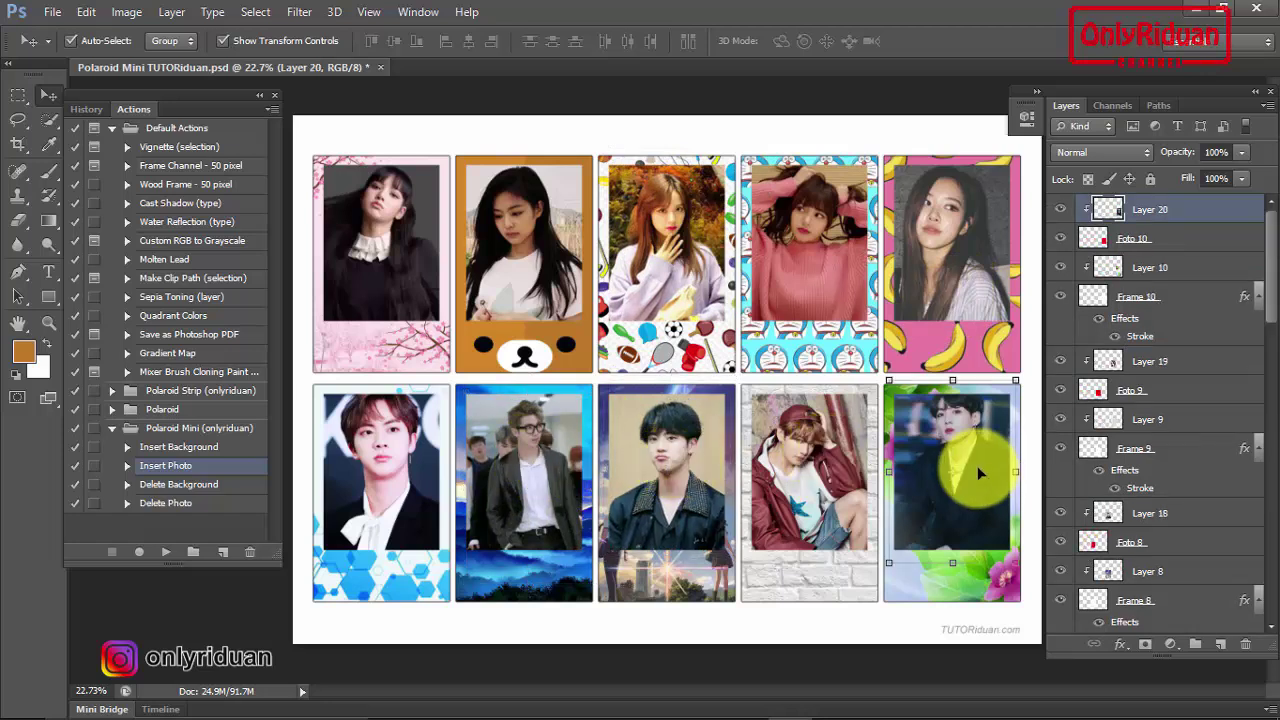
pyautogui.moveTo(971, 430)
pyautogui.mouseDown()
pyautogui.moveTo(968, 460)
pyautogui.moveTo(950, 470)
pyautogui.mouseUp()
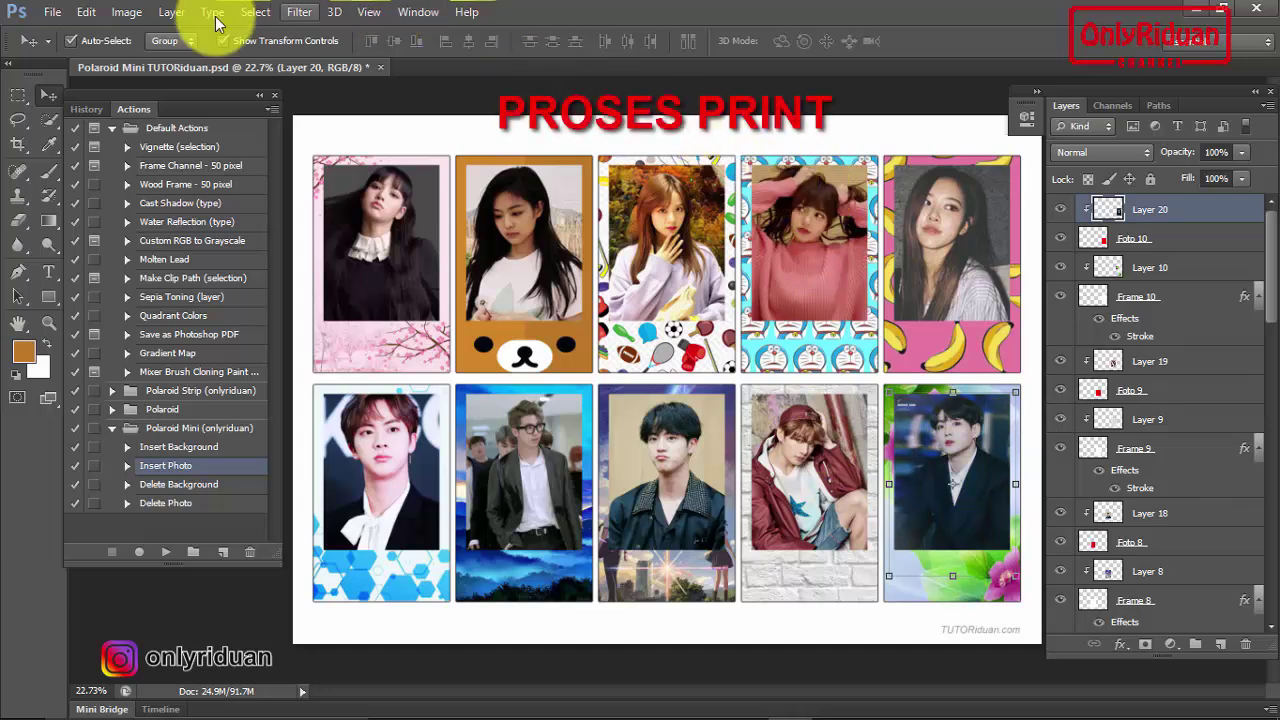
# In Print, choose the EPSON L800 printer and bring up its Print Settings
pyautogui.click(50, 12)
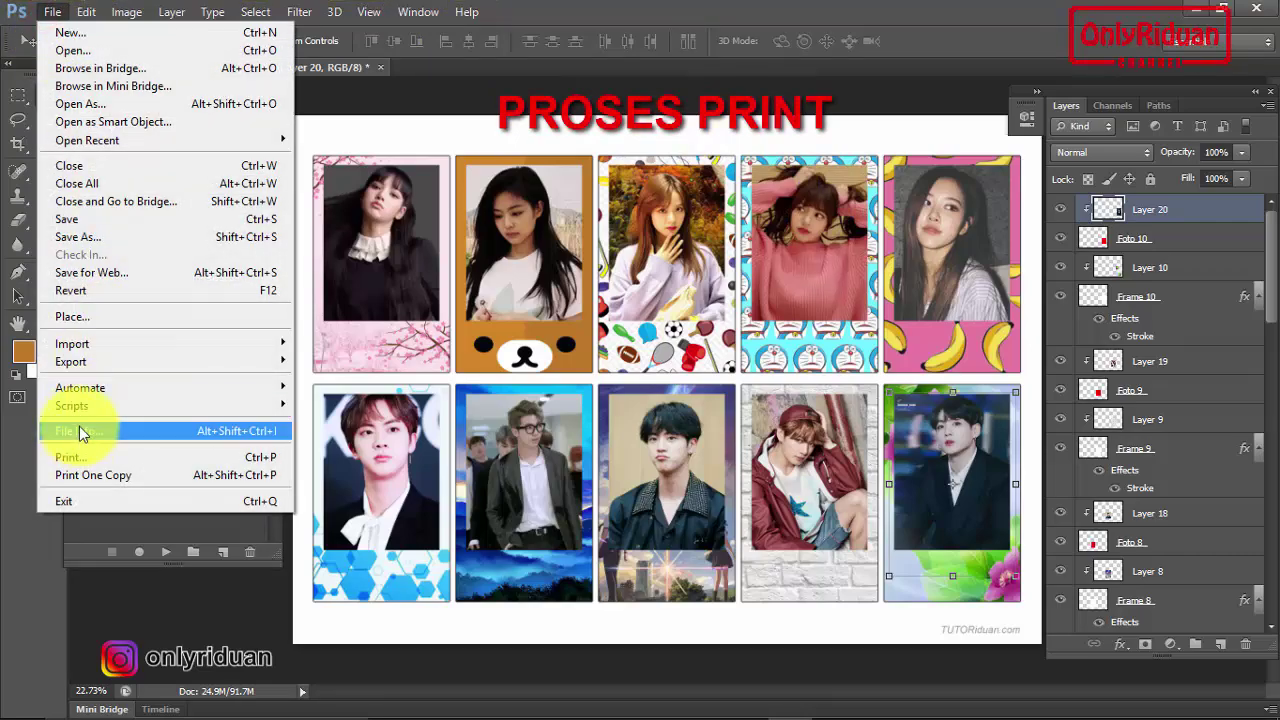
pyautogui.click(72, 457)
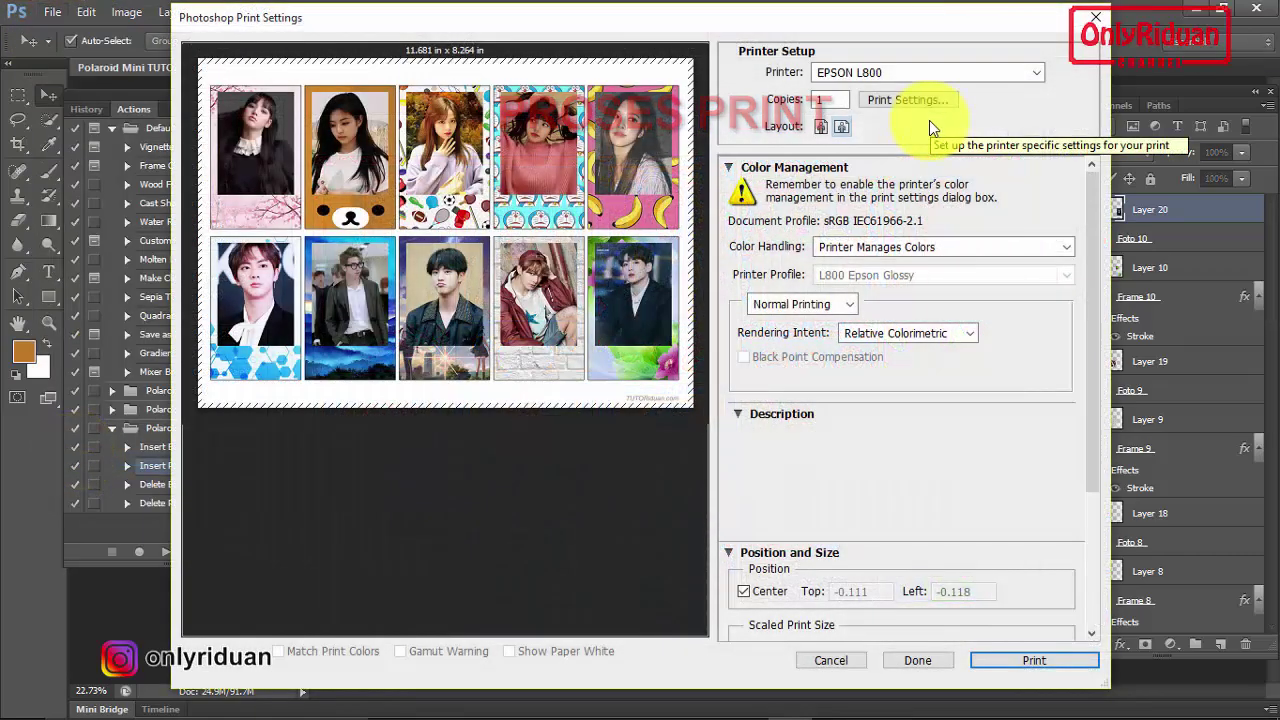
pyautogui.click(948, 72)
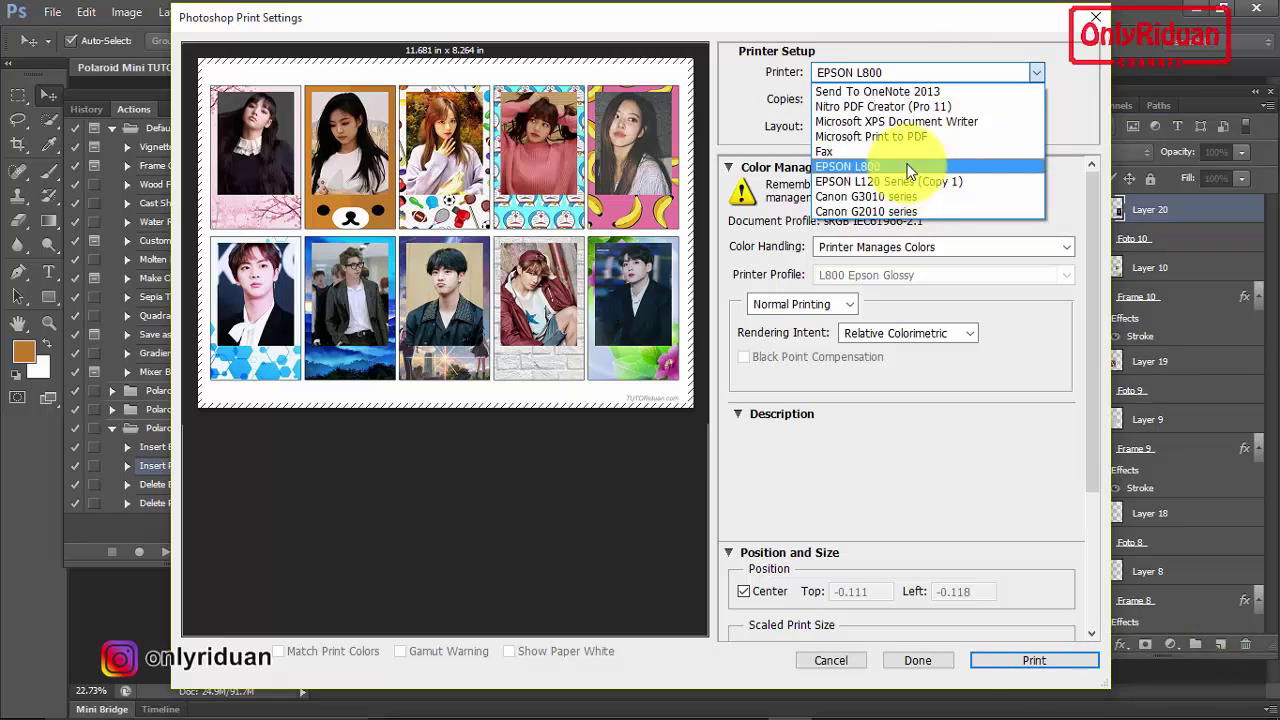
pyautogui.click(908, 166)
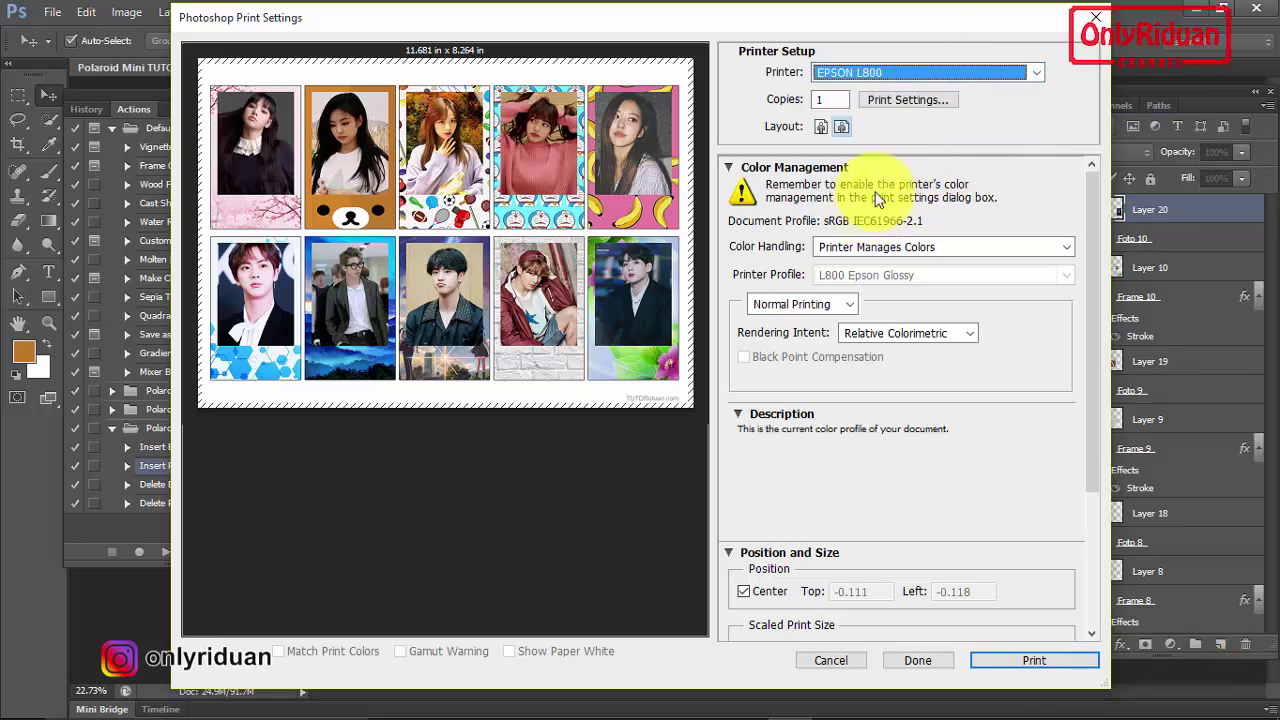
pyautogui.click(906, 100)
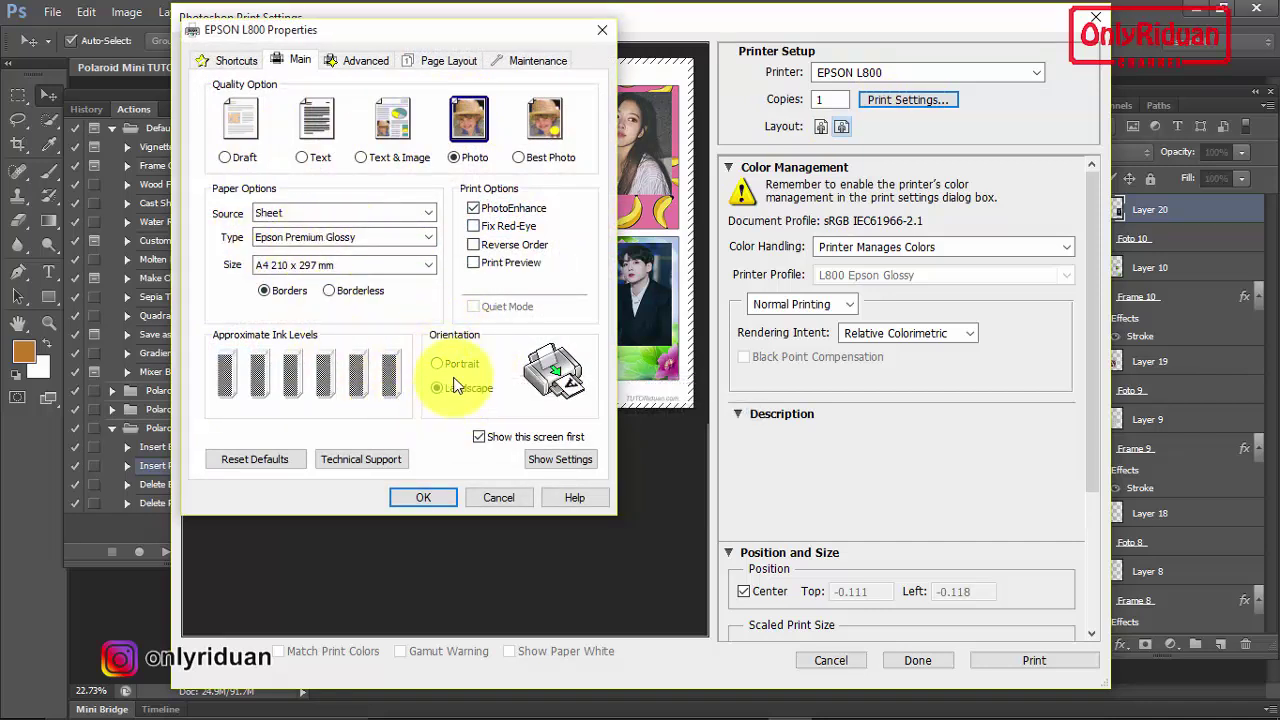
# Confirm the EPSON L800 properties with OK and close Print Settings with Done
pyautogui.click(423, 497)
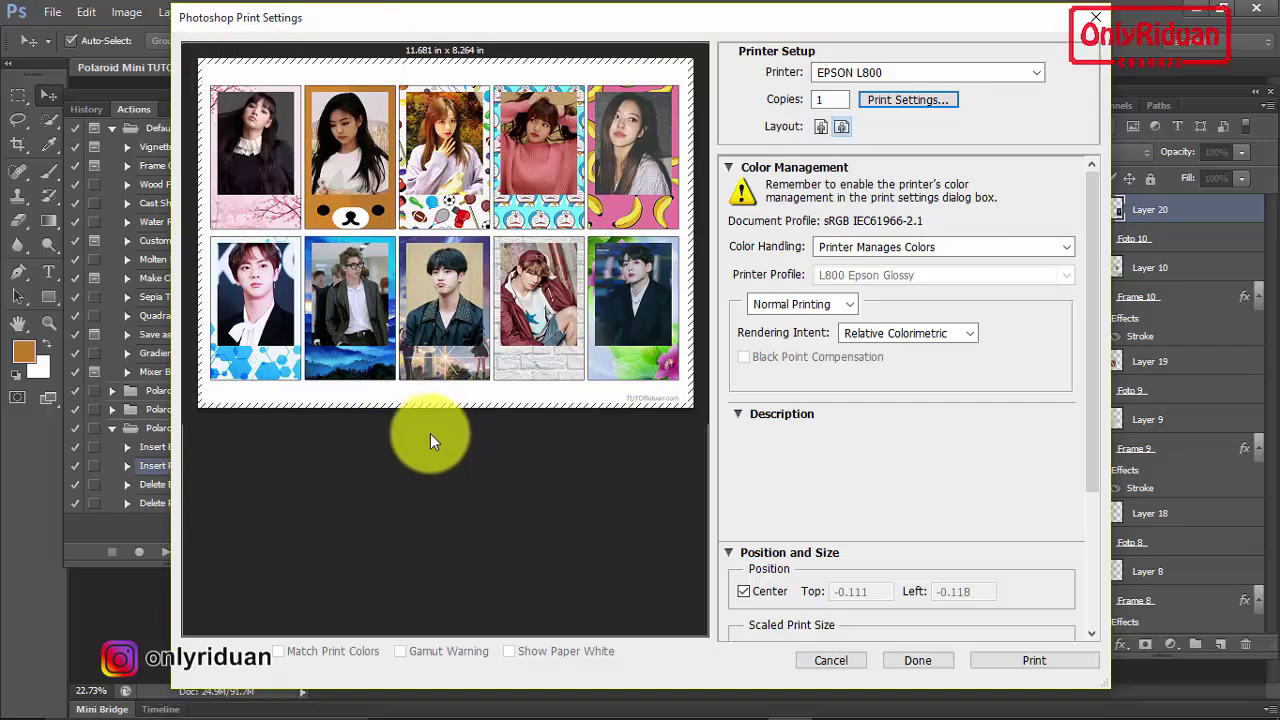
pyautogui.click(1040, 660)
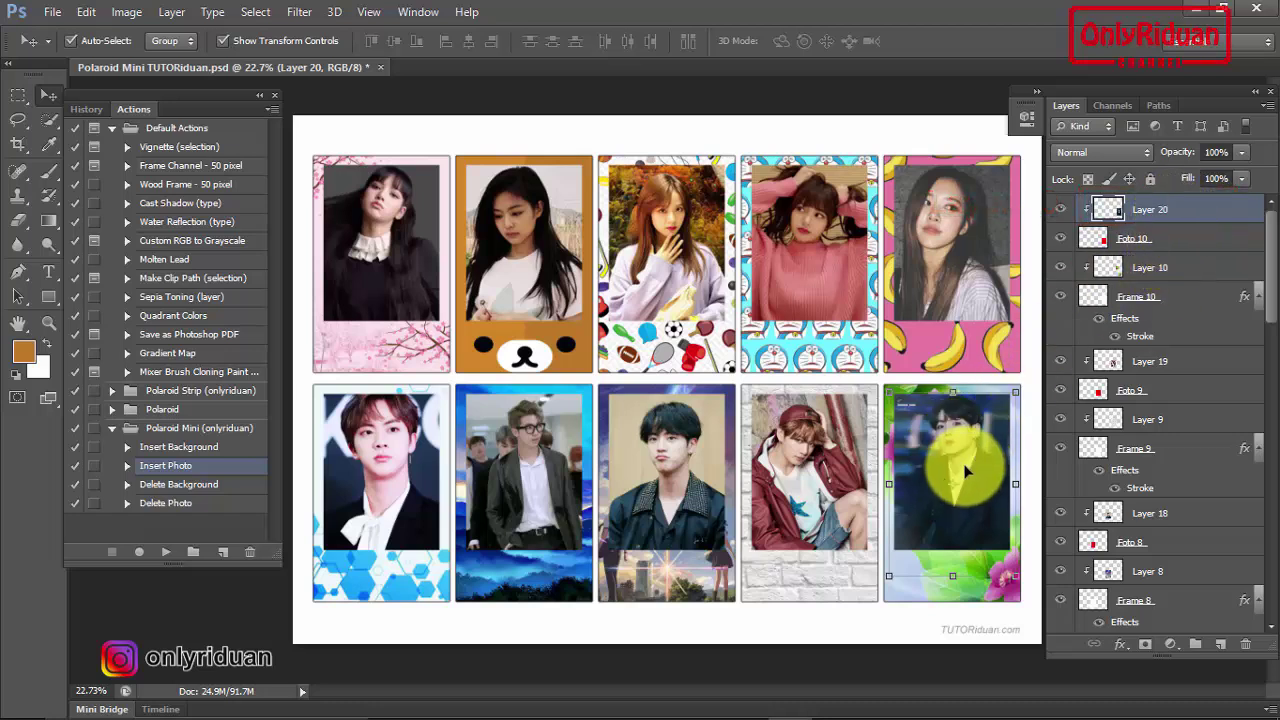
# Run the Polaroid Mini 'Delete Photo' action to clear the sample photos from all frames
pyautogui.click(1165, 216)
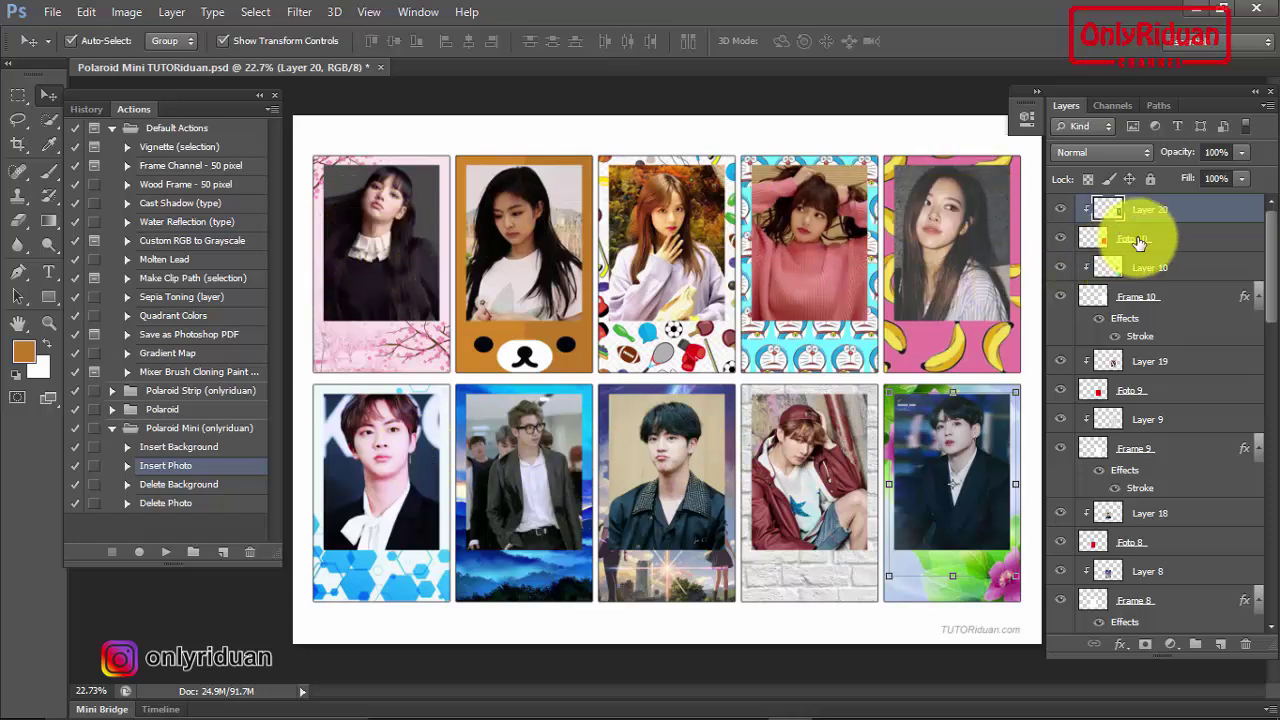
pyautogui.click(165, 508)
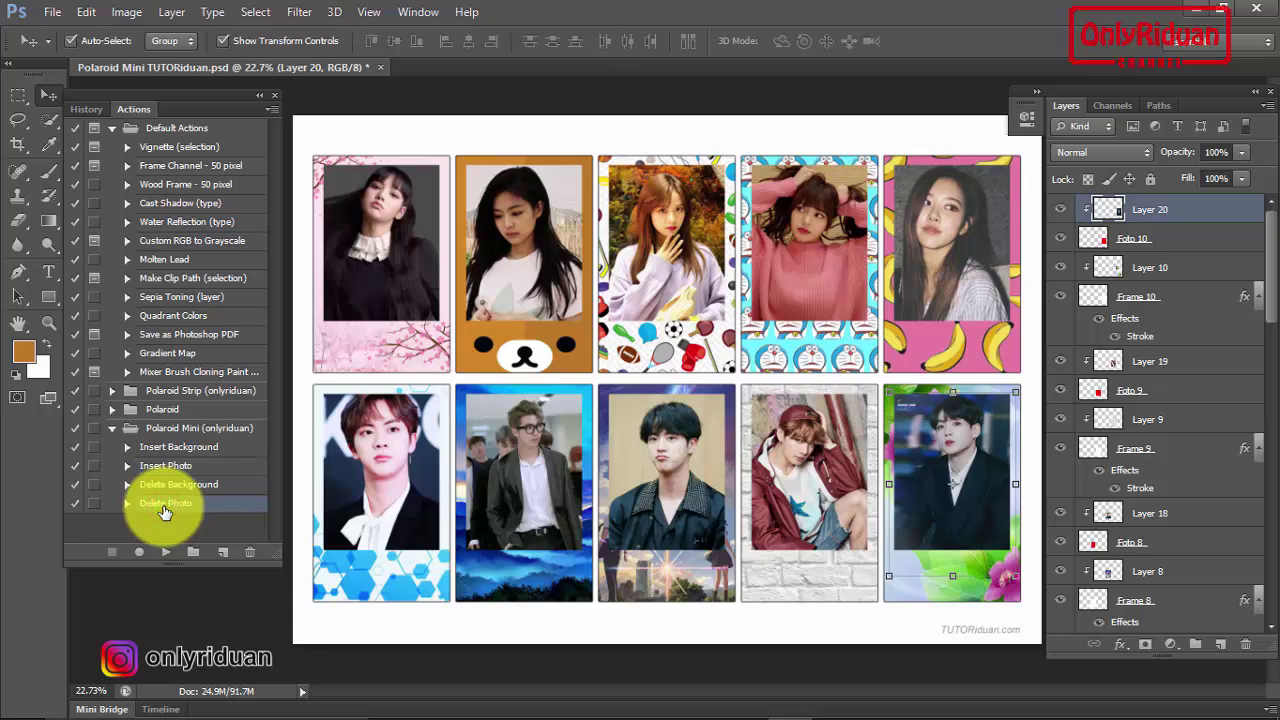
pyautogui.click(166, 555)
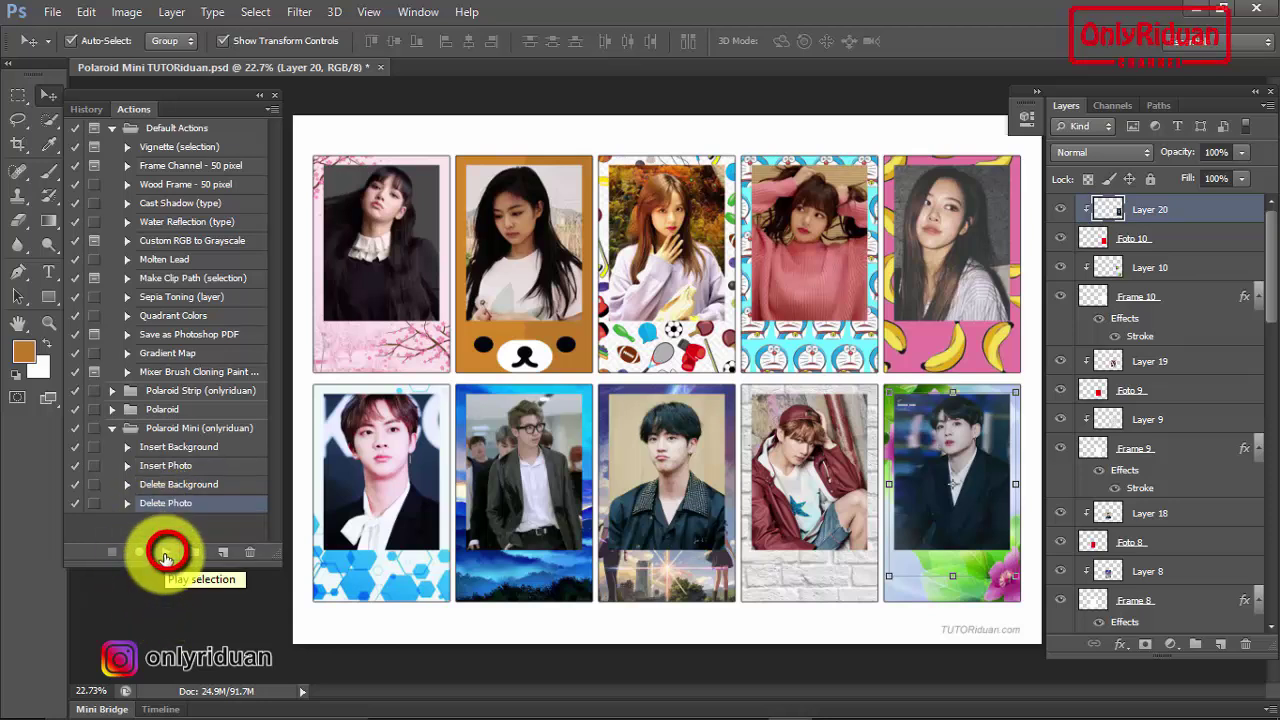
pyautogui.click(166, 556)
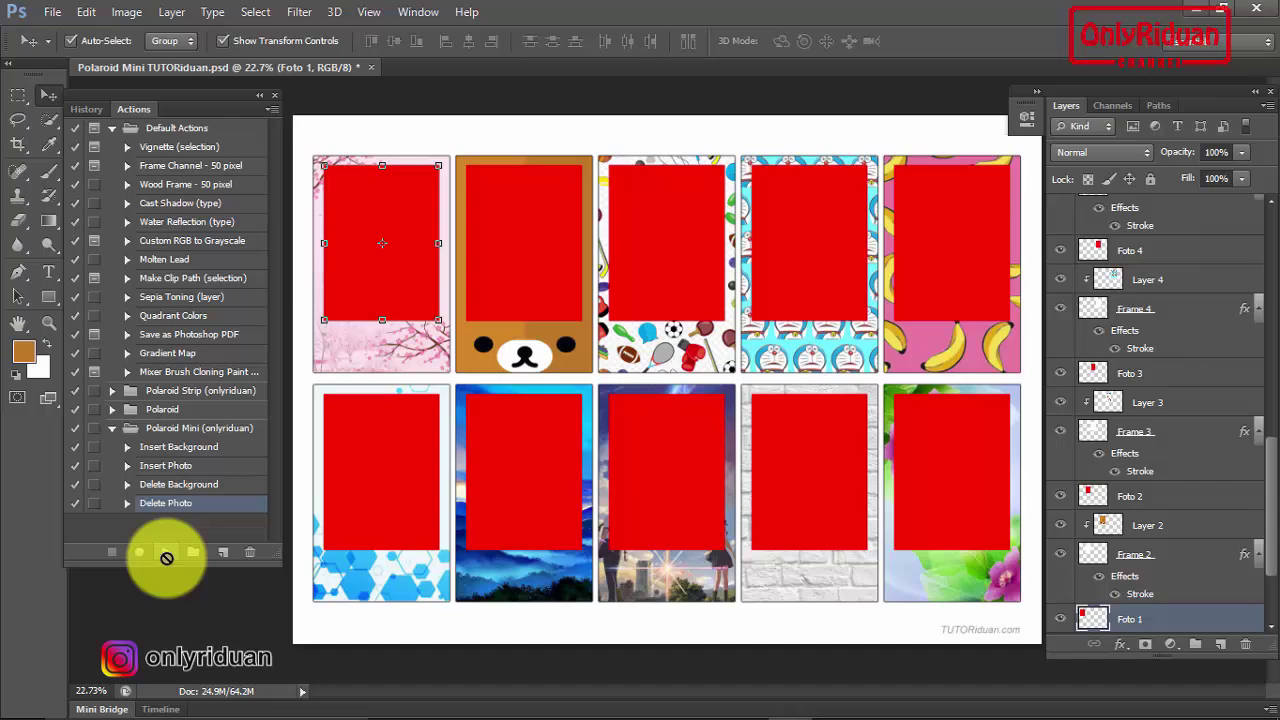
# Start File > Open and browse to the Pictures > Polaroid Strip > FOTO folder
pyautogui.click(52, 12)
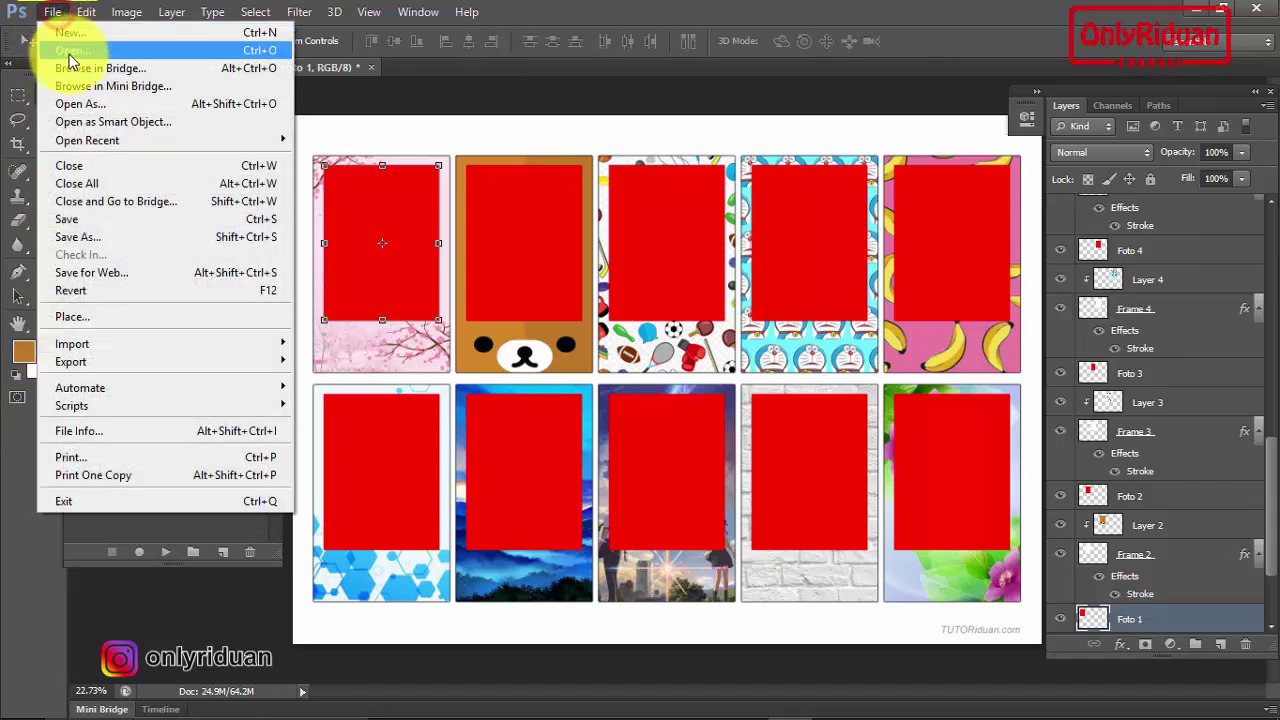
pyautogui.click(70, 52)
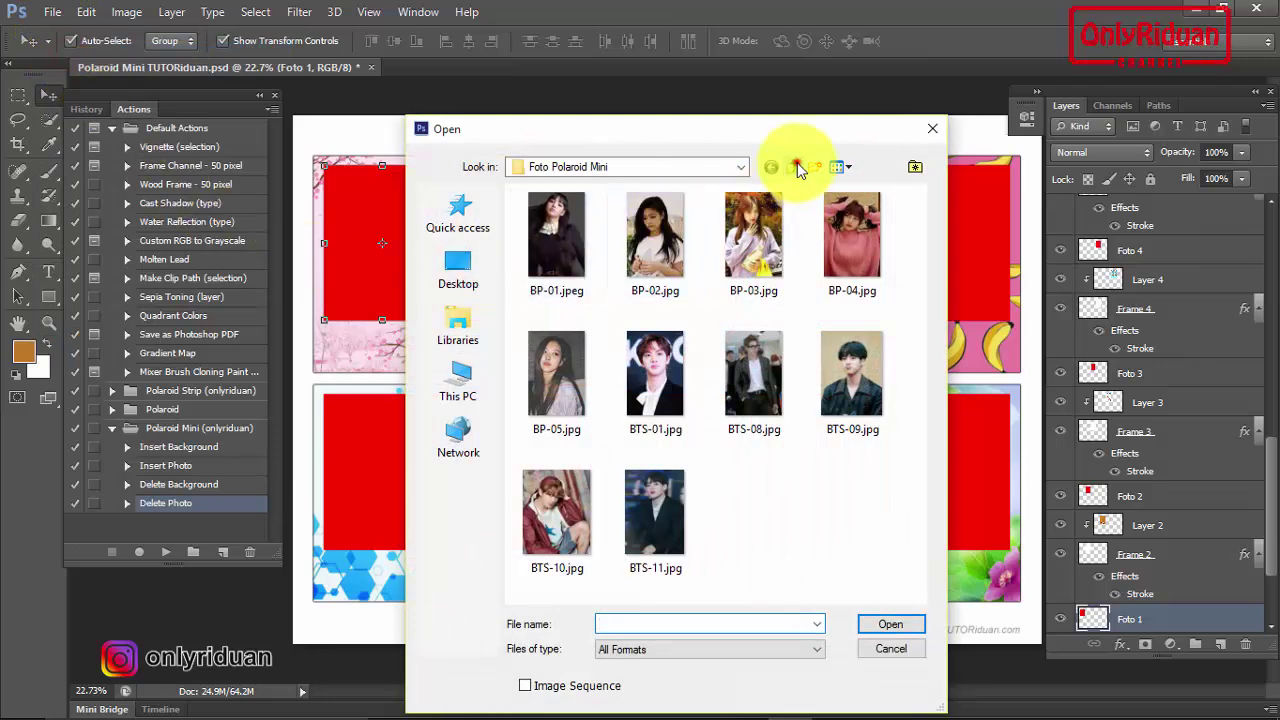
pyautogui.click(797, 168)
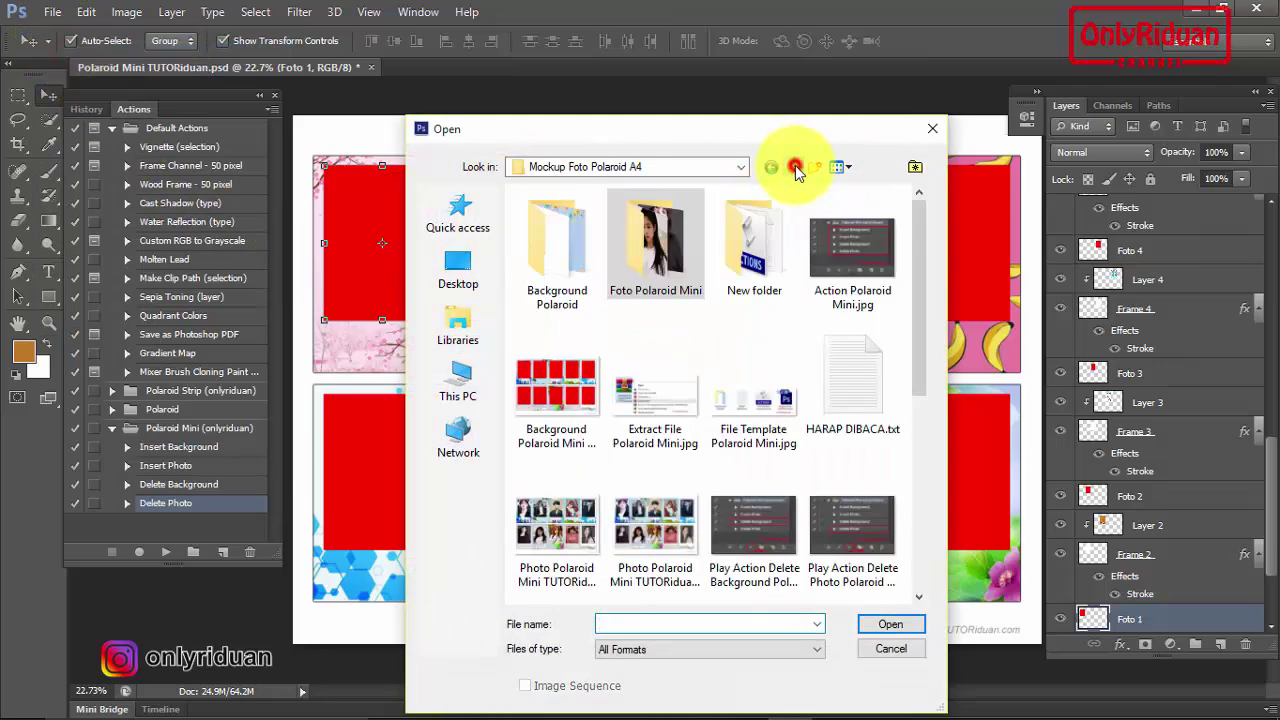
pyautogui.click(797, 168)
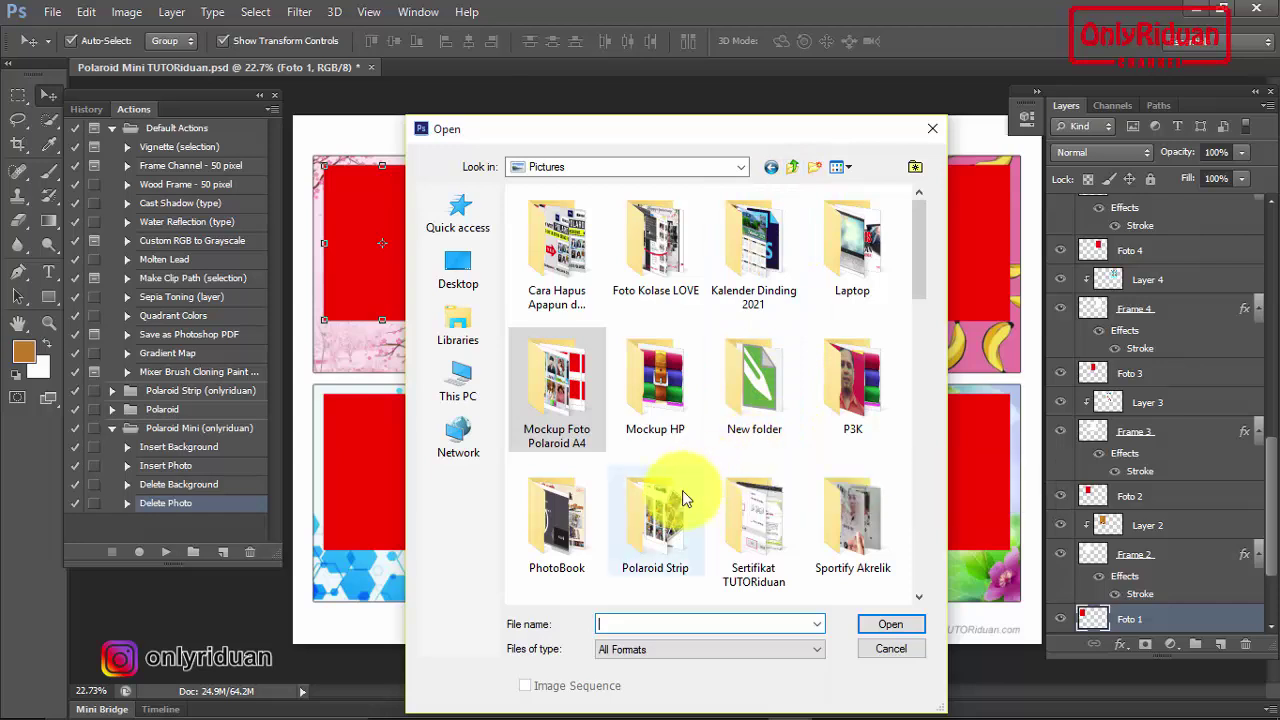
pyautogui.doubleClick(639, 535)
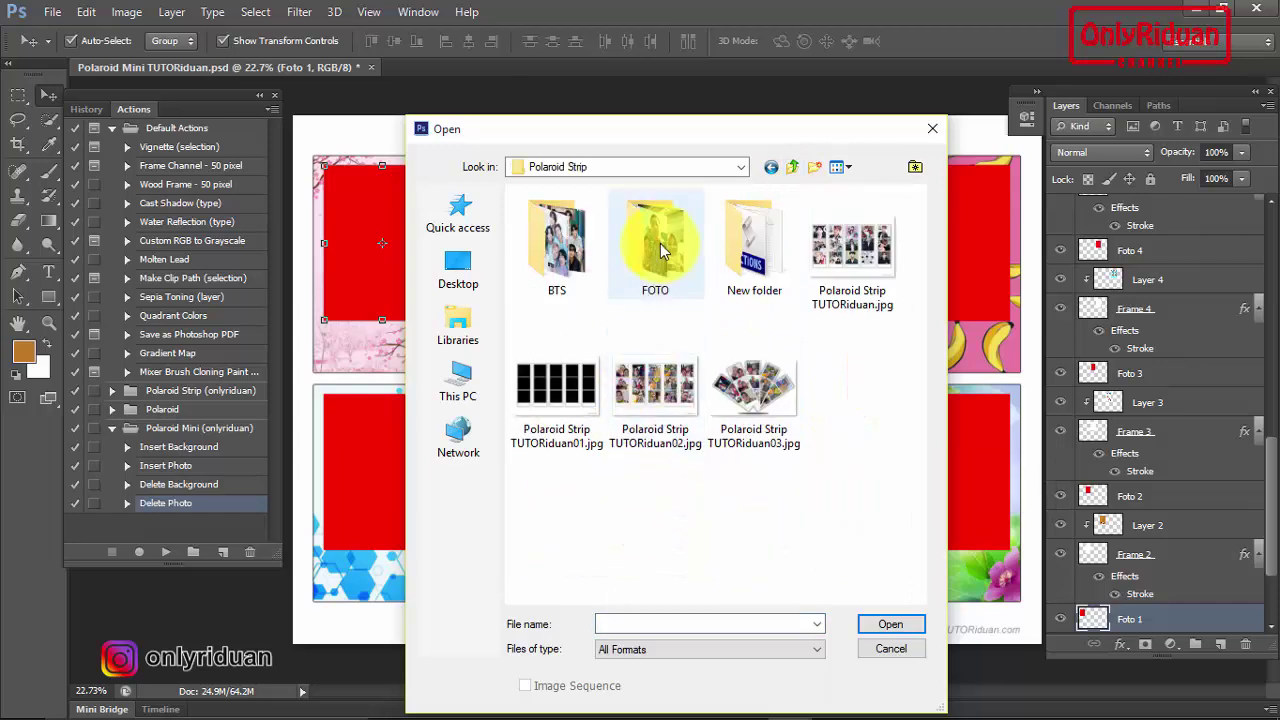
pyautogui.doubleClick(660, 243)
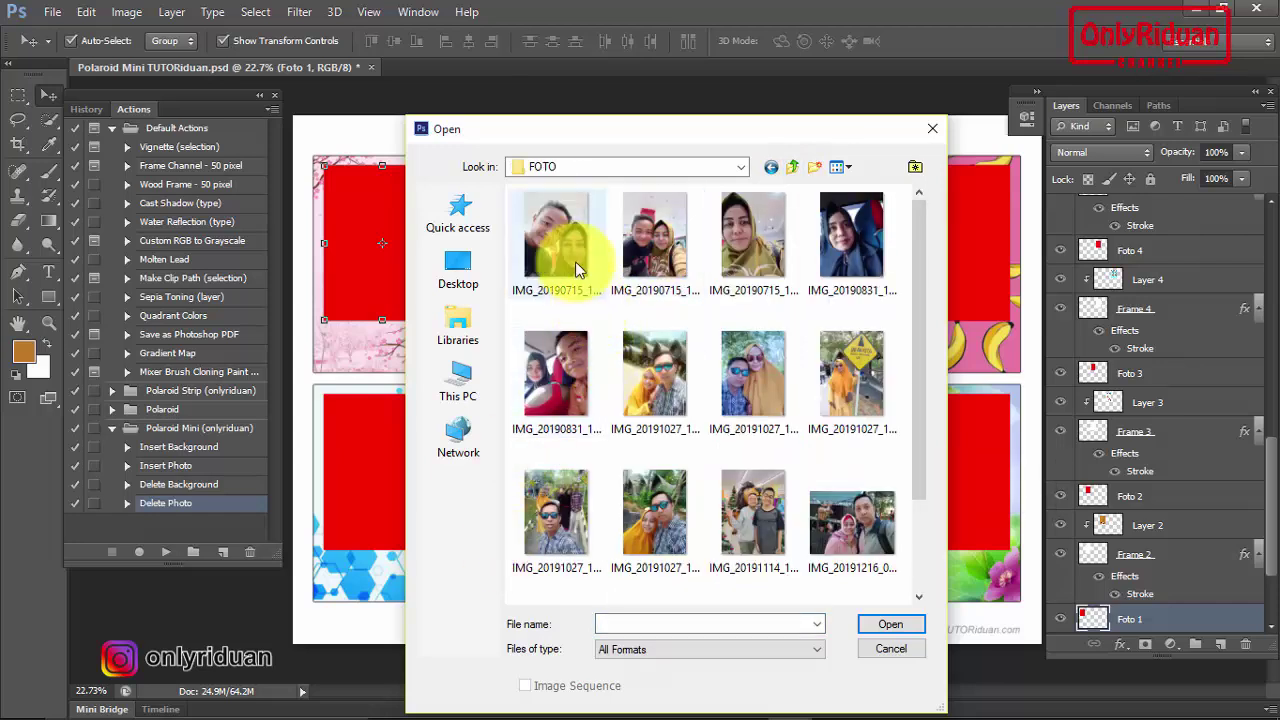
# Select the first selfies in the FOTO folder, including IMG_20191027_123511
pyautogui.click(574, 250)
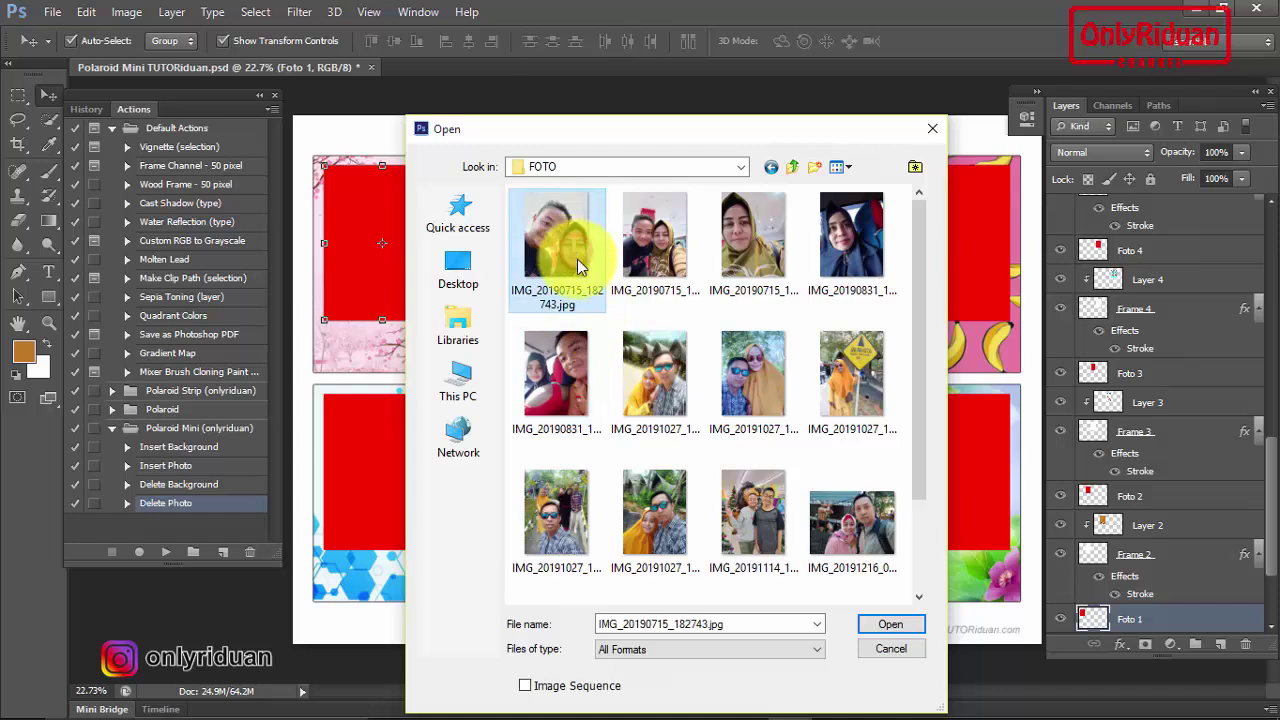
pyautogui.keyDown('ctrl'); pyautogui.click(690, 398); pyautogui.keyUp('ctrl')
pyautogui.keyDown('ctrl'); pyautogui.click(752, 371); pyautogui.keyUp('ctrl')
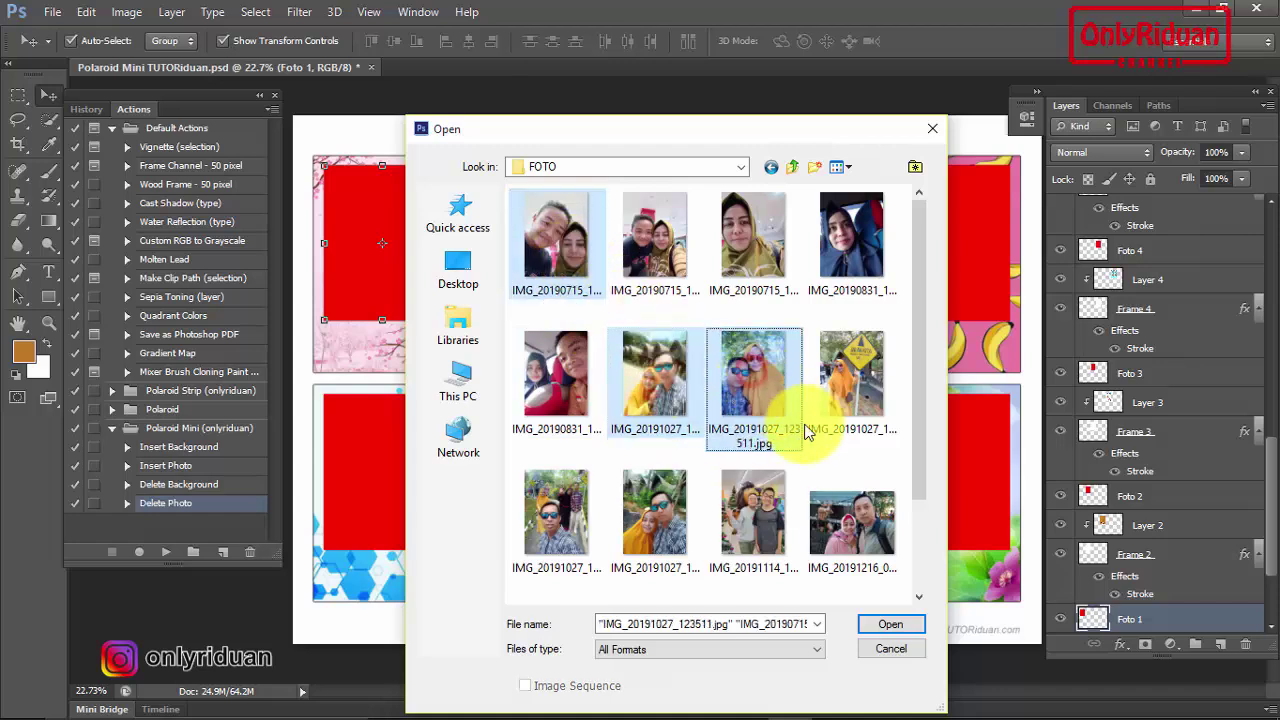
pyautogui.moveTo(924, 380); pyautogui.dragTo(916, 470)
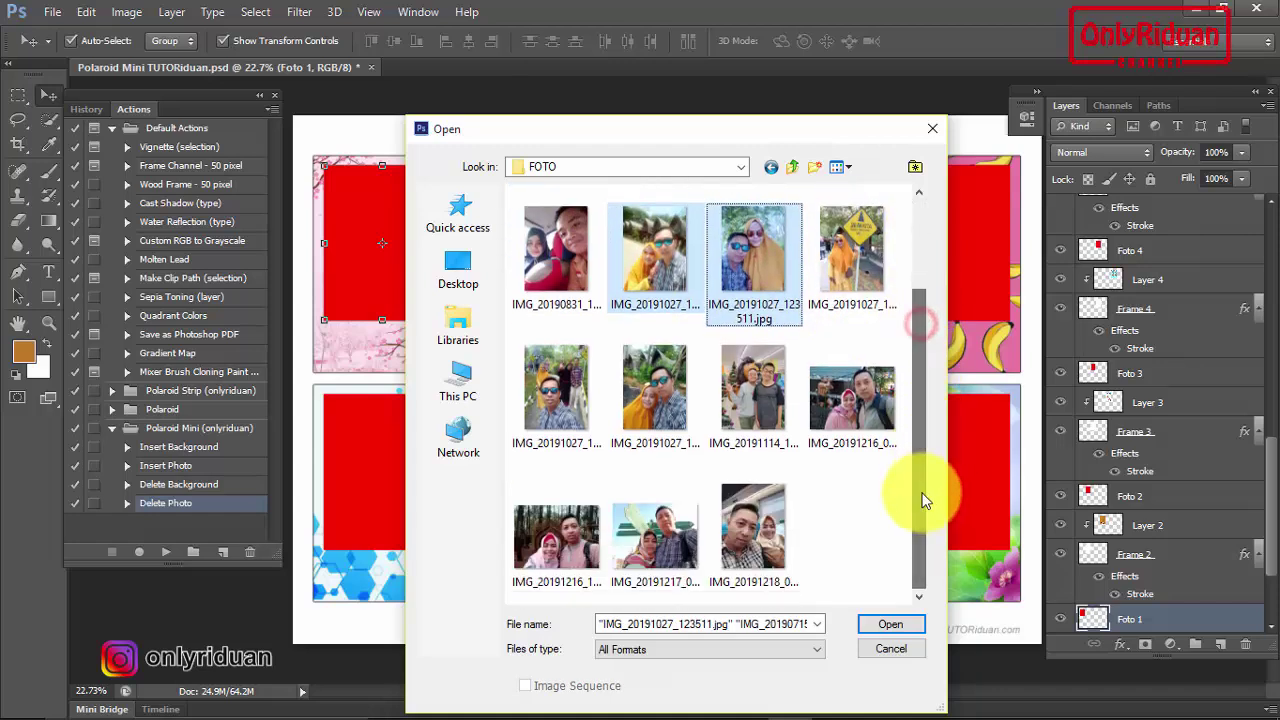
pyautogui.keyDown('ctrl'); pyautogui.click(752, 530); pyautogui.keyUp('ctrl')
pyautogui.keyDown('ctrl'); pyautogui.click(556, 388); pyautogui.keyUp('ctrl')
pyautogui.keyDown('ctrl'); pyautogui.click(557, 272); pyautogui.keyUp('ctrl')
pyautogui.keyDown('ctrl'); pyautogui.click(752, 385); pyautogui.keyUp('ctrl')
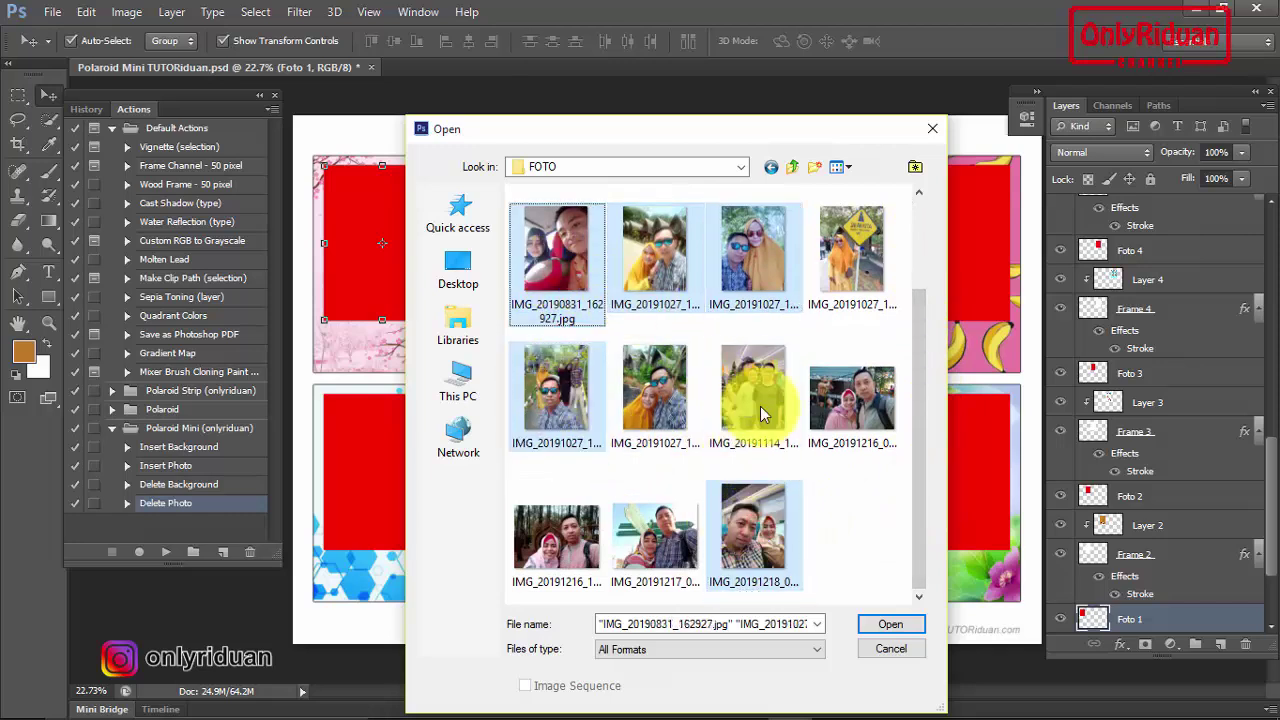
pyautogui.keyDown('ctrl'); pyautogui.click(654, 387); pyautogui.keyUp('ctrl')
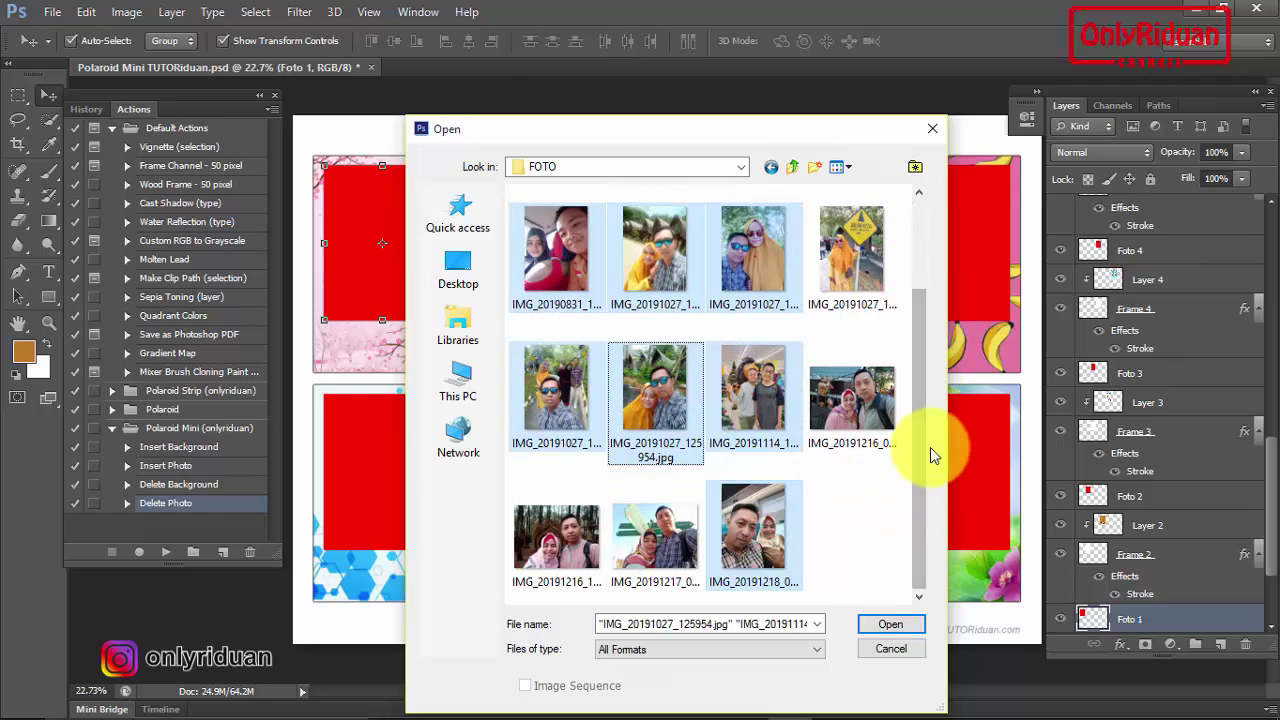
# Add the top-row selfies, including IMG_20190715_183035, and open all ten photos
pyautogui.moveTo(921, 440); pyautogui.dragTo(924, 311)
pyautogui.keyDown('ctrl'); pyautogui.click(852, 236); pyautogui.keyUp('ctrl')
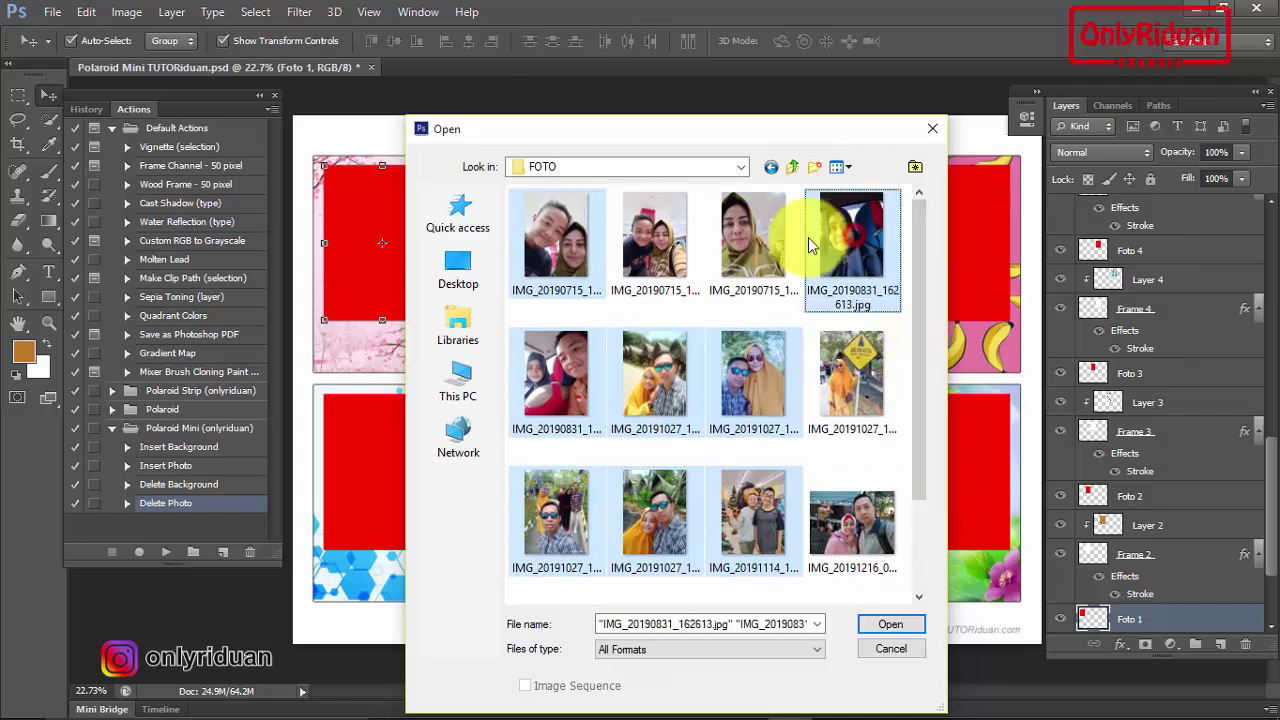
pyautogui.keyDown('ctrl'); pyautogui.click(752, 228); pyautogui.keyUp('ctrl')
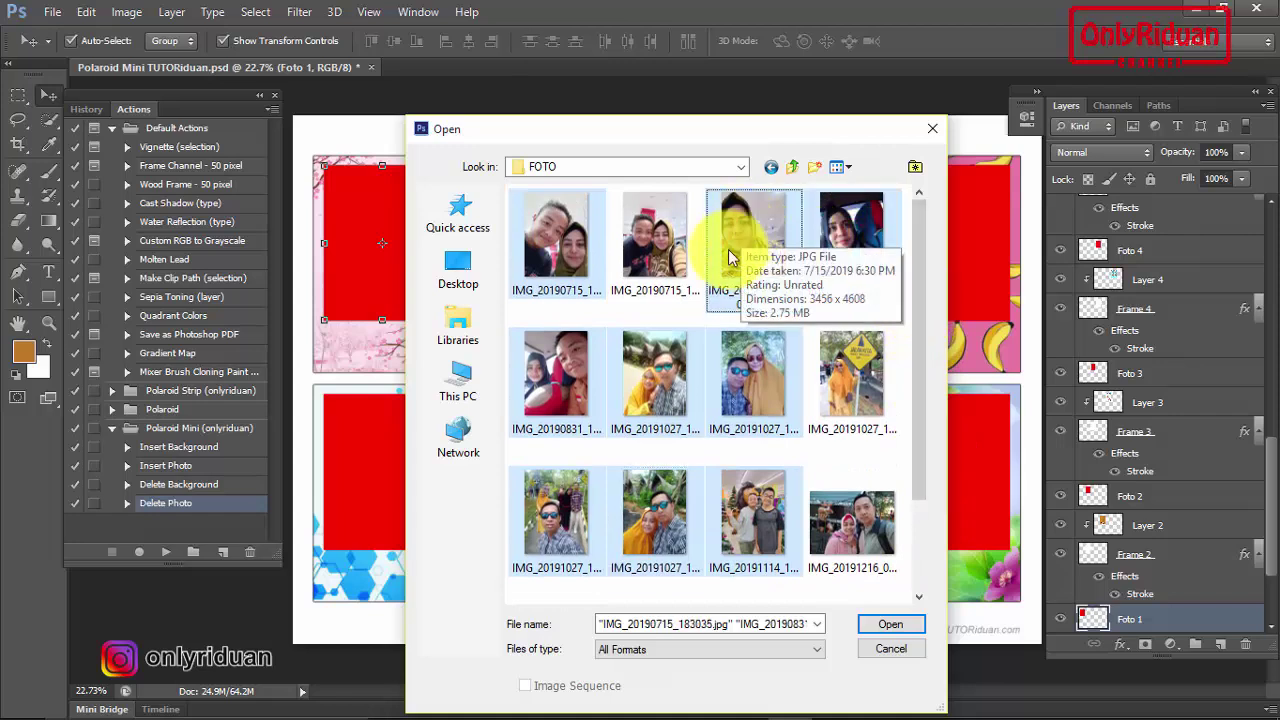
pyautogui.moveTo(916, 293)
pyautogui.mouseDown()
pyautogui.moveTo(932, 311)
pyautogui.moveTo(925, 264)
pyautogui.mouseUp()
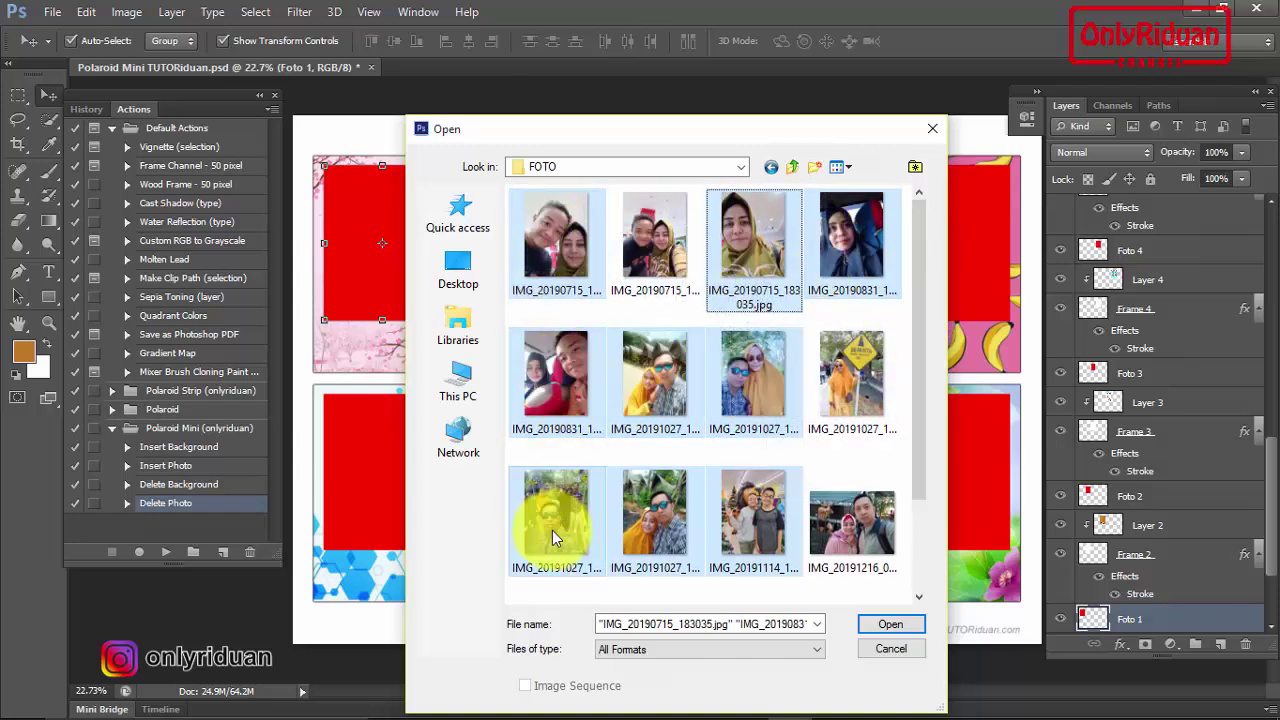
pyautogui.moveTo(914, 384); pyautogui.dragTo(930, 523)
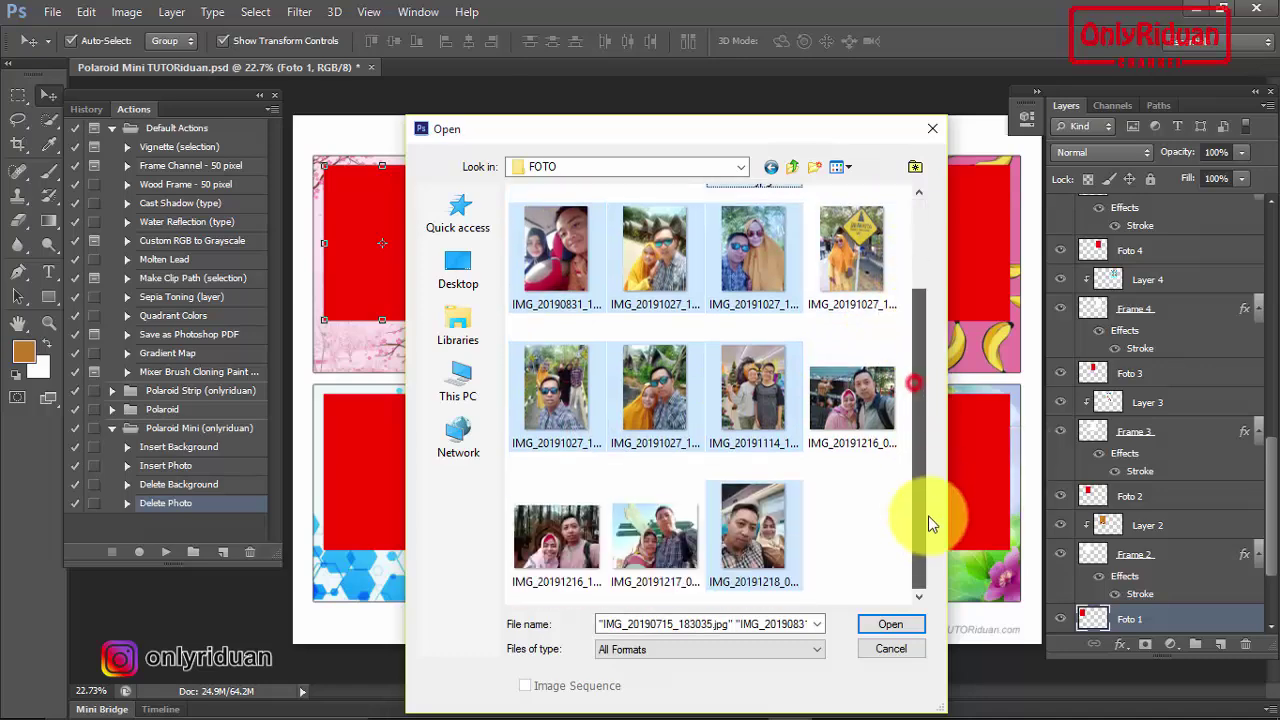
pyautogui.click(889, 624)
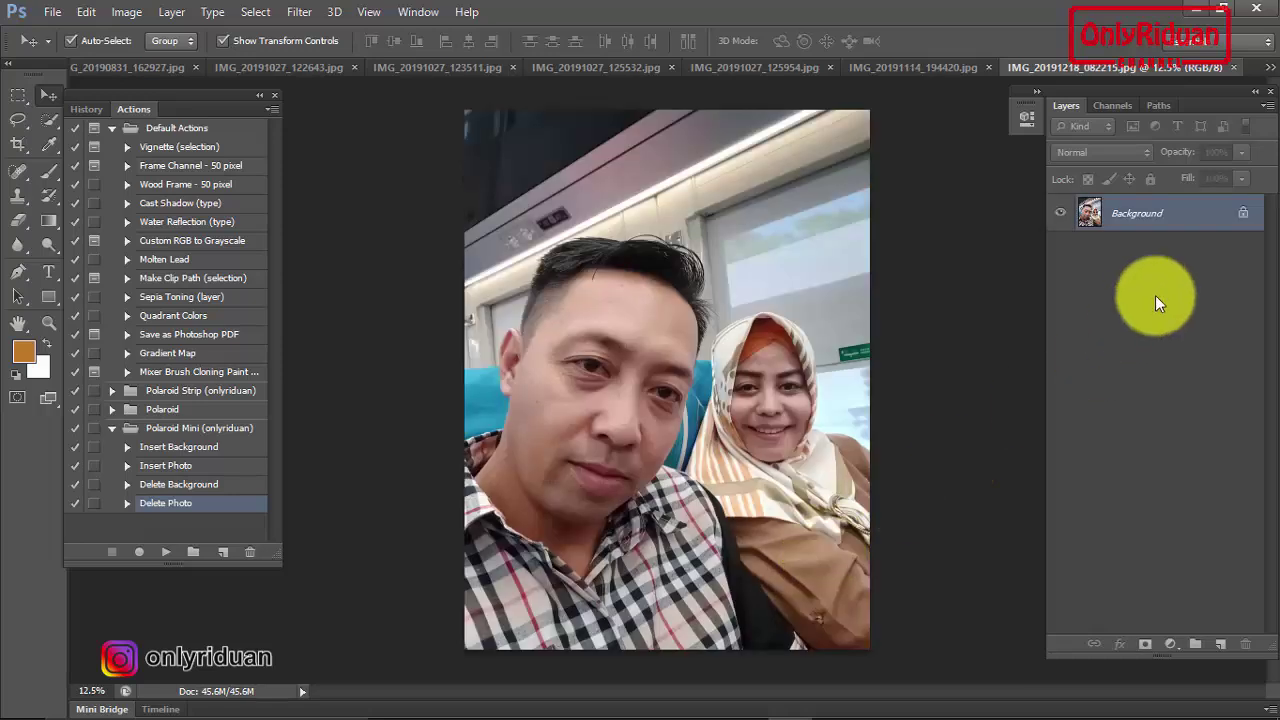
# Switch to Polaroid Mini TUTORiduan.psd, choose the Insert Photo action and target Foto 1
pyautogui.click(1271, 67)
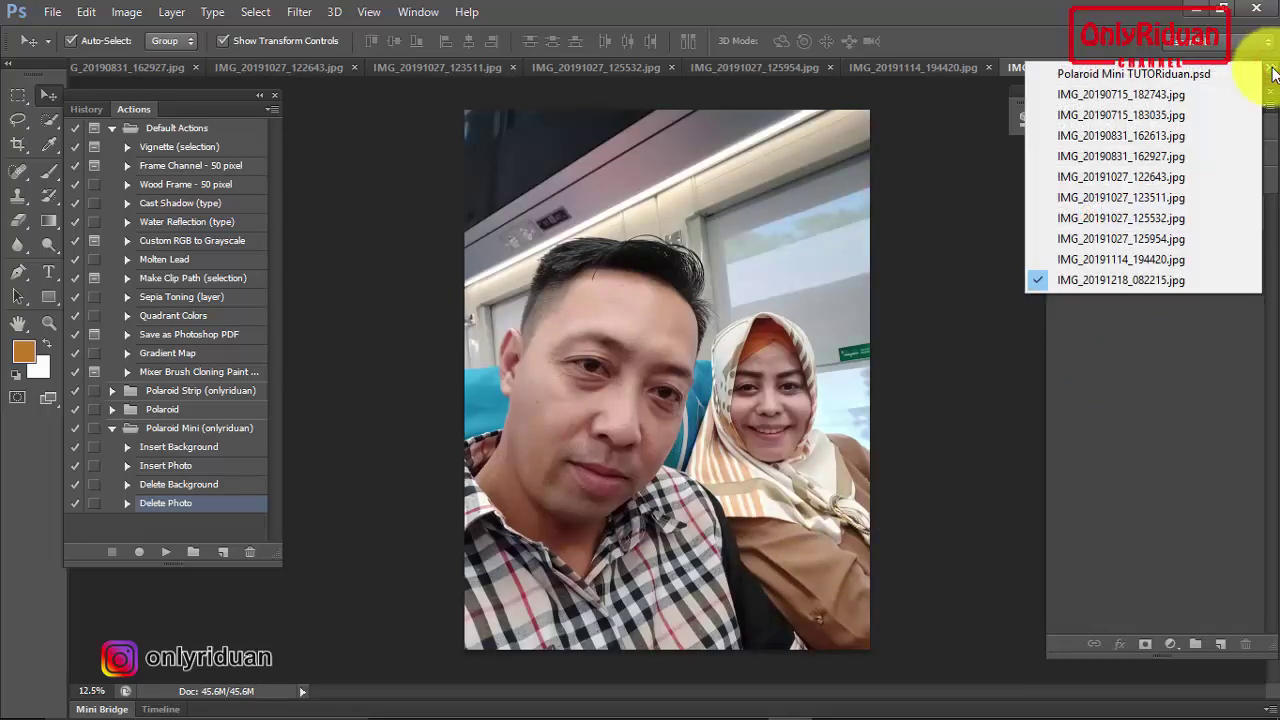
pyautogui.click(1116, 73)
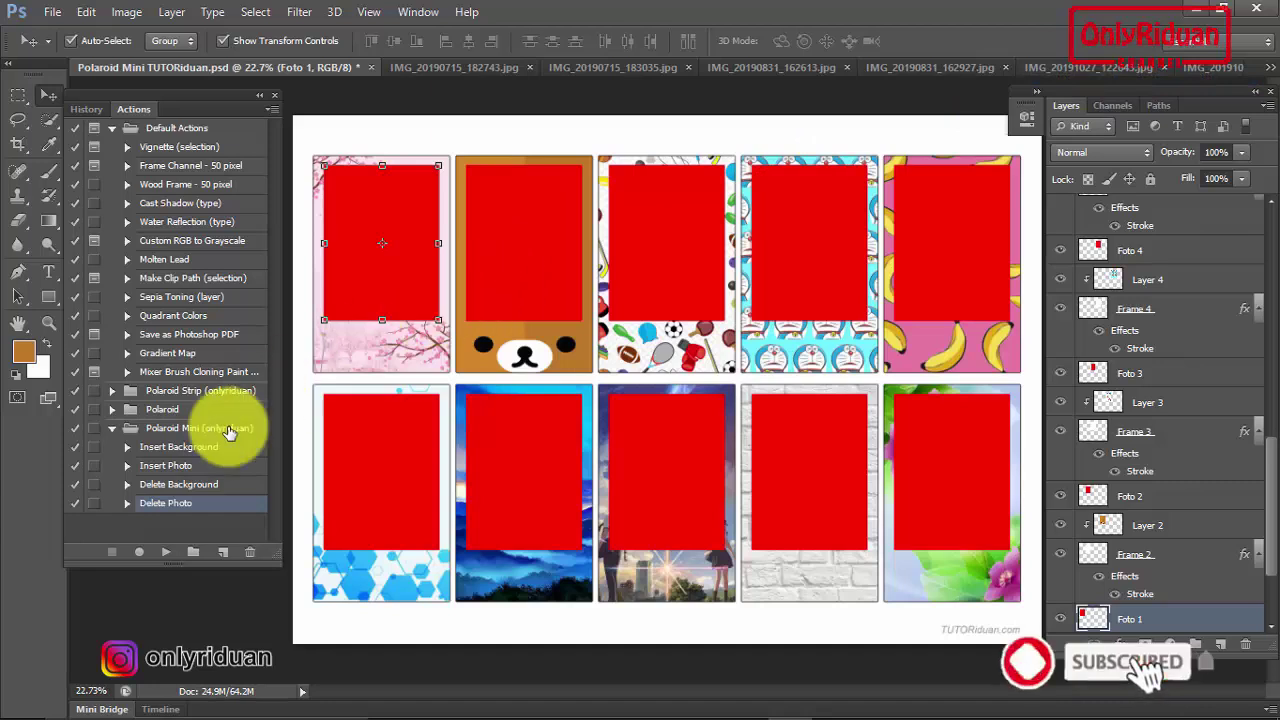
pyautogui.click(168, 467)
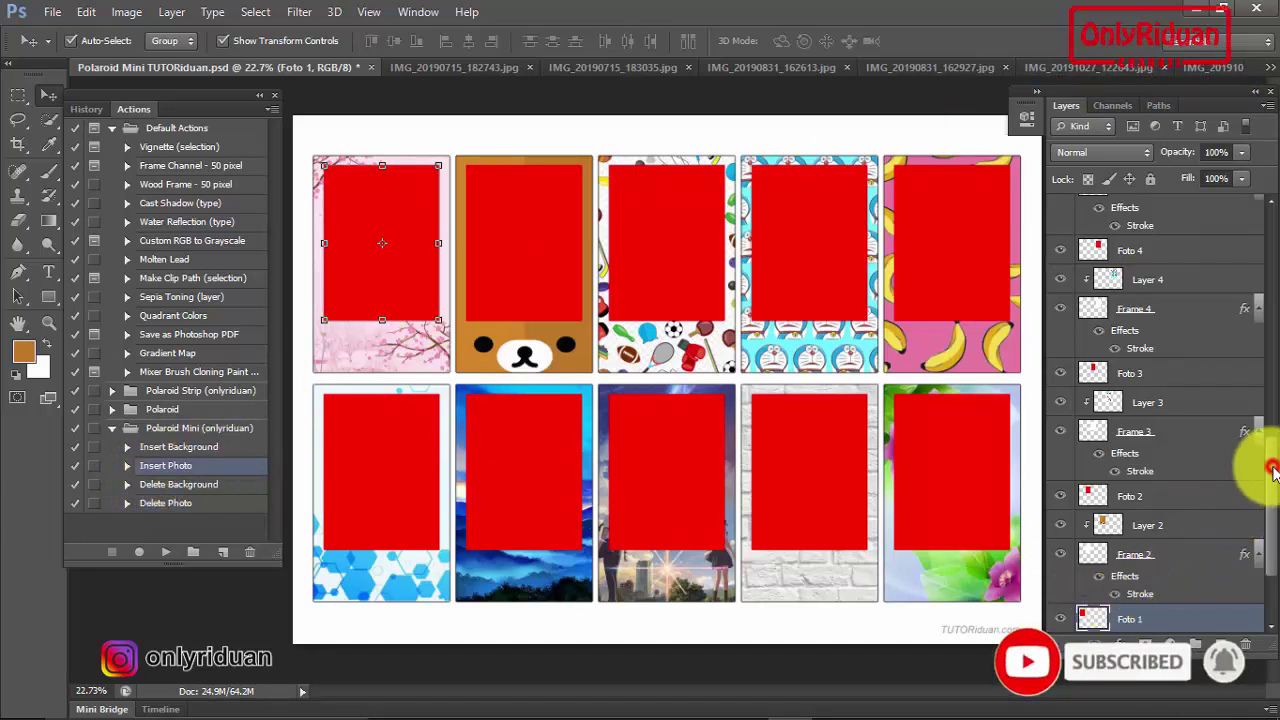
pyautogui.moveTo(1268, 466); pyautogui.dragTo(1277, 514)
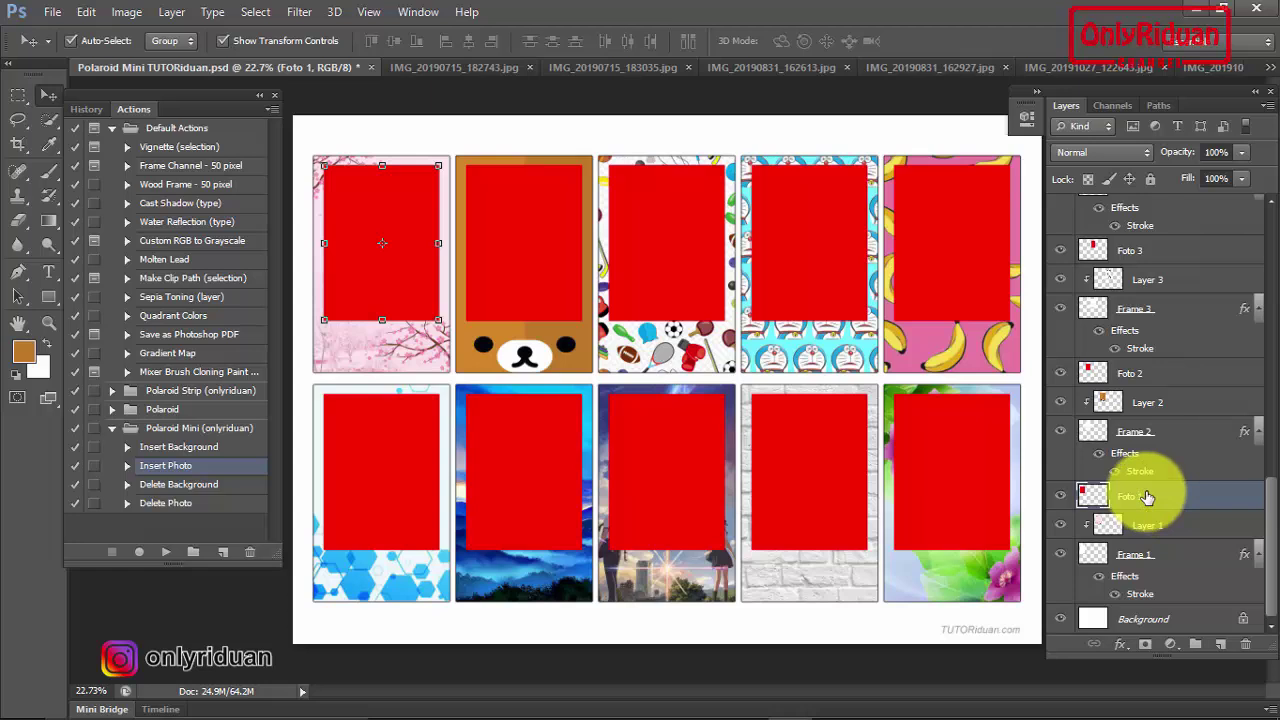
pyautogui.click(166, 551)
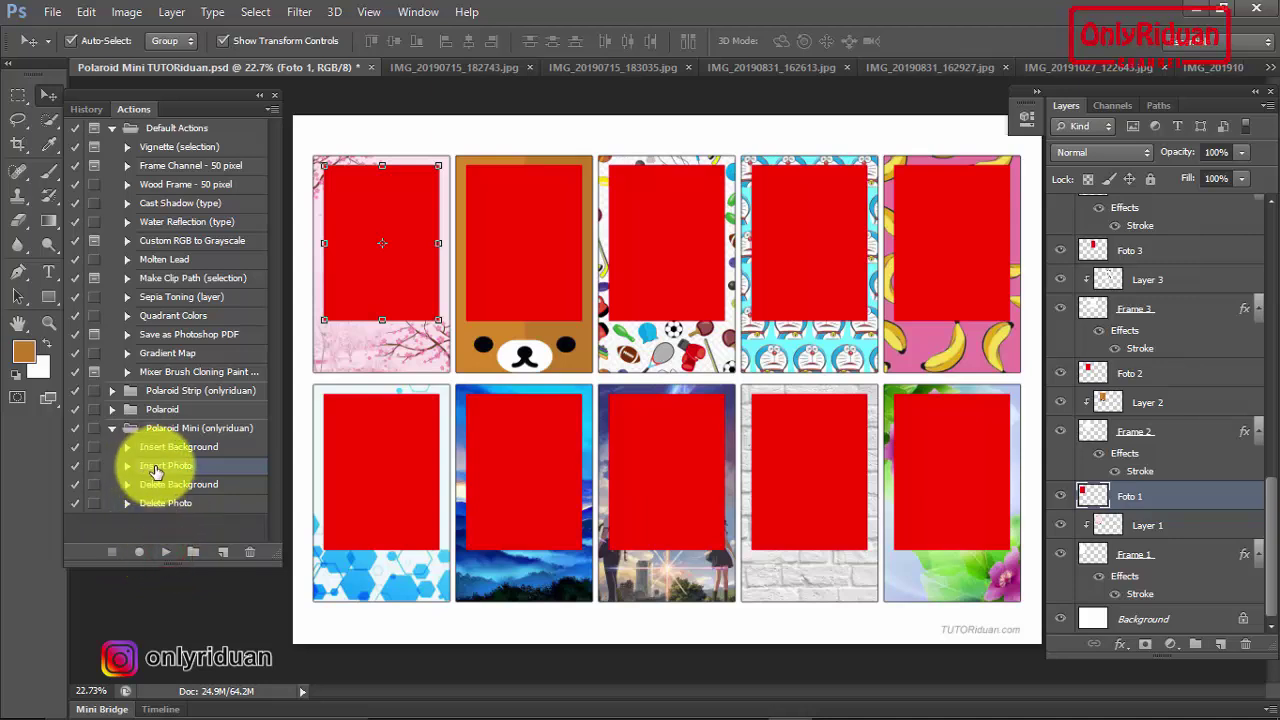
# Play the Insert Photo action to place the opened selfies into all ten frames
pyautogui.click(166, 553)
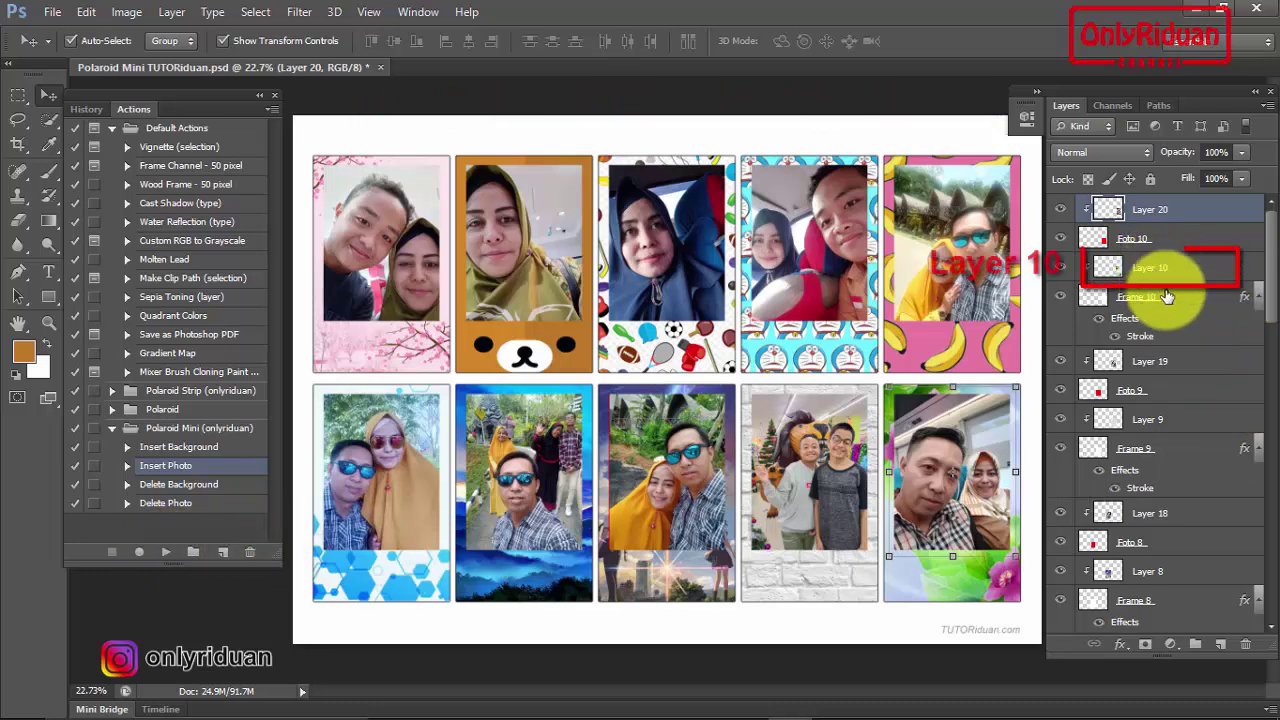
# With Layer 10 selected, run the Delete Background action to make plain white frames
pyautogui.click(1148, 268)
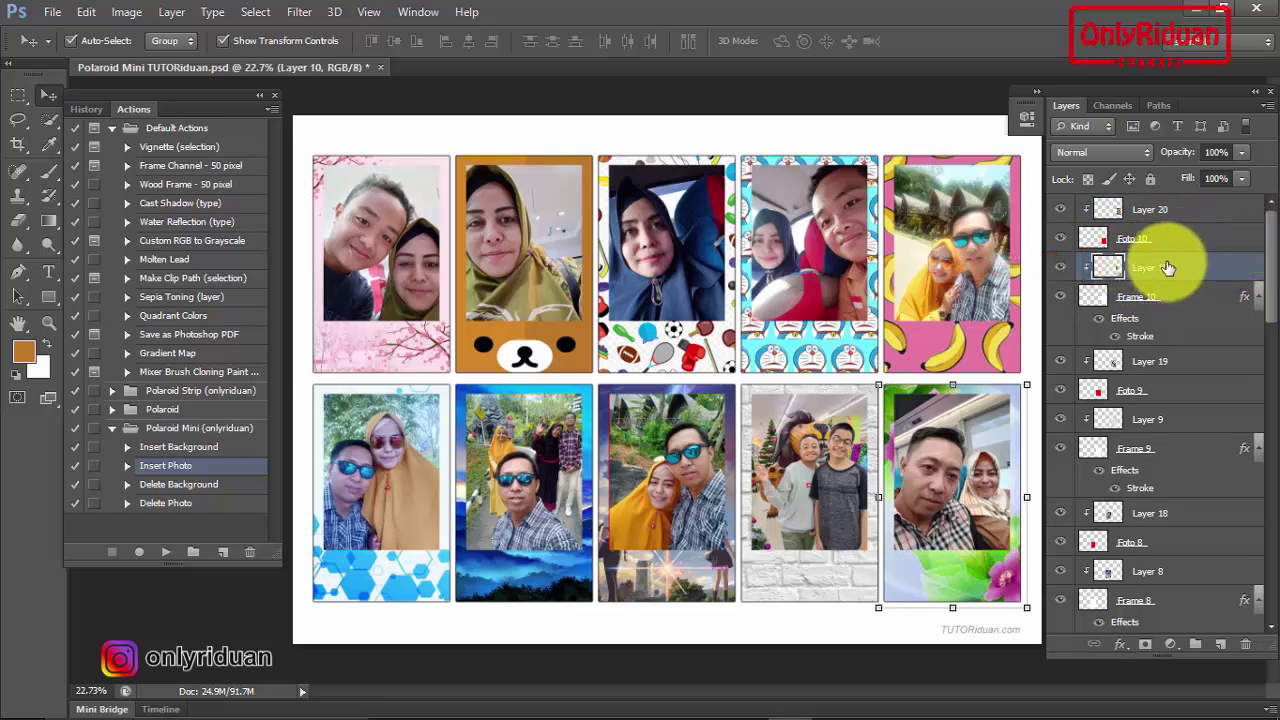
pyautogui.click(176, 489)
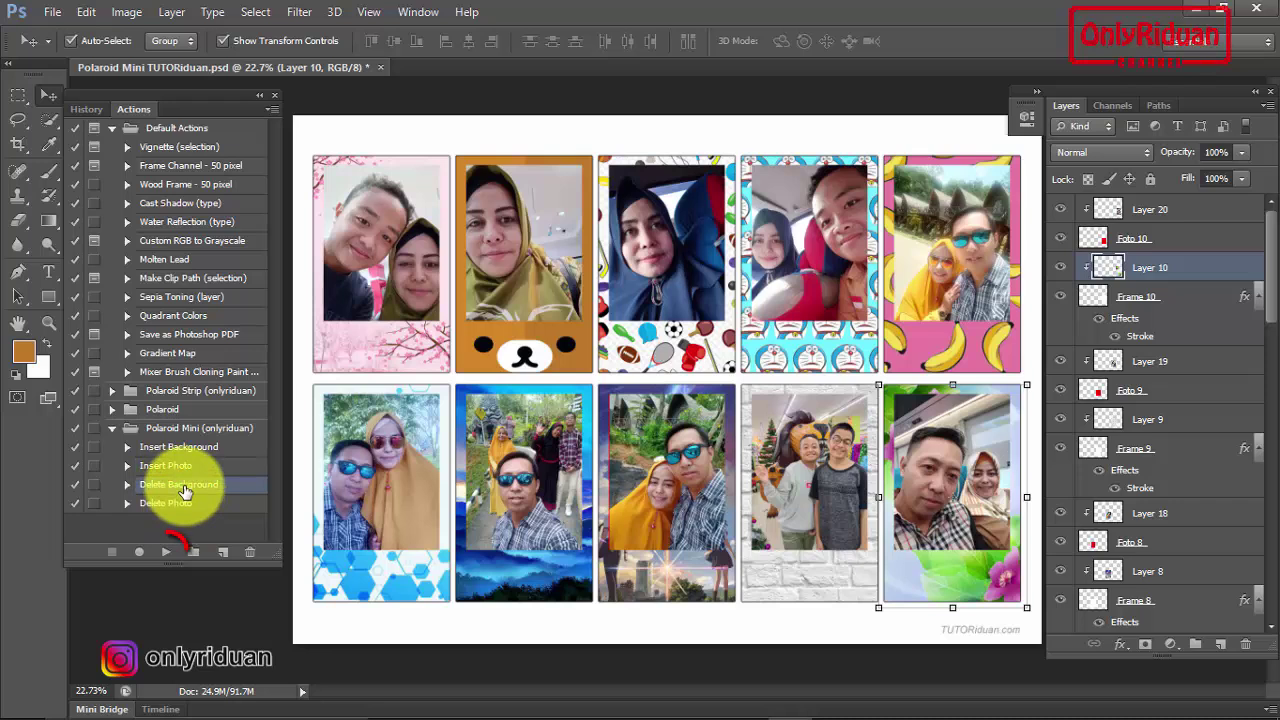
pyautogui.click(166, 556)
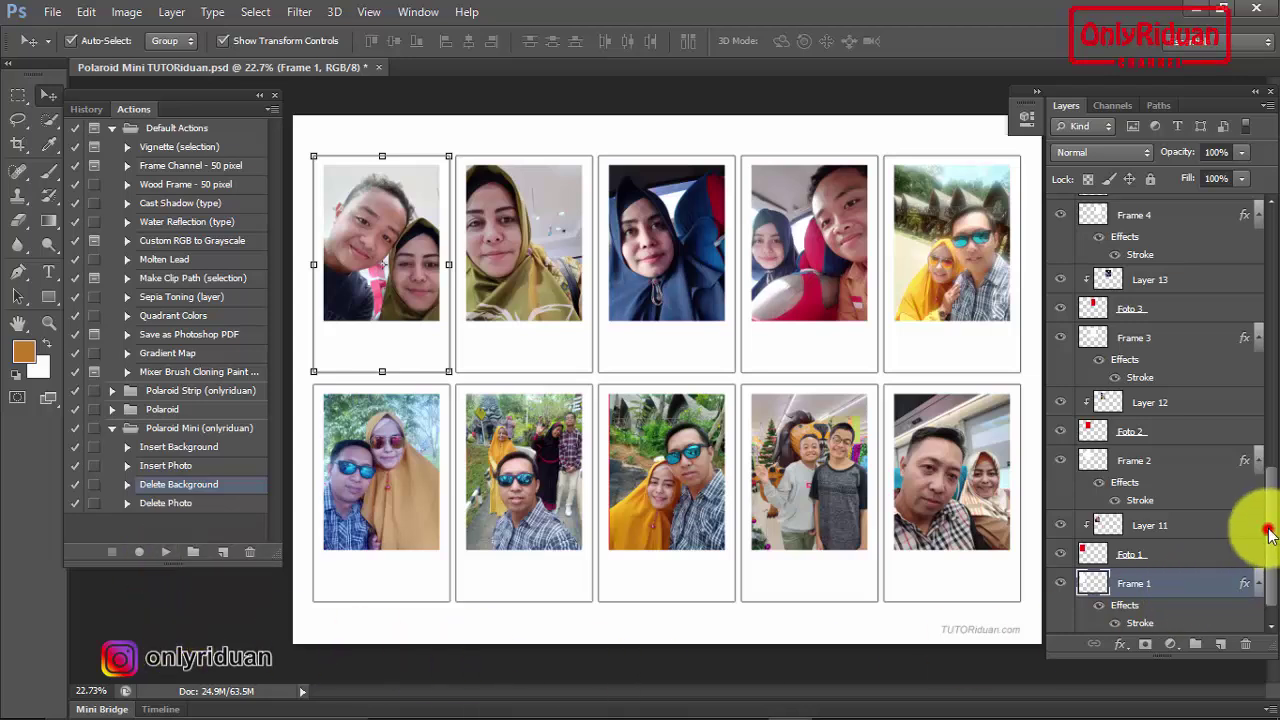
# With Layer 20 selected, run the Delete Photo action to start clearing the selfies
pyautogui.moveTo(1270, 537); pyautogui.dragTo(1267, 215)
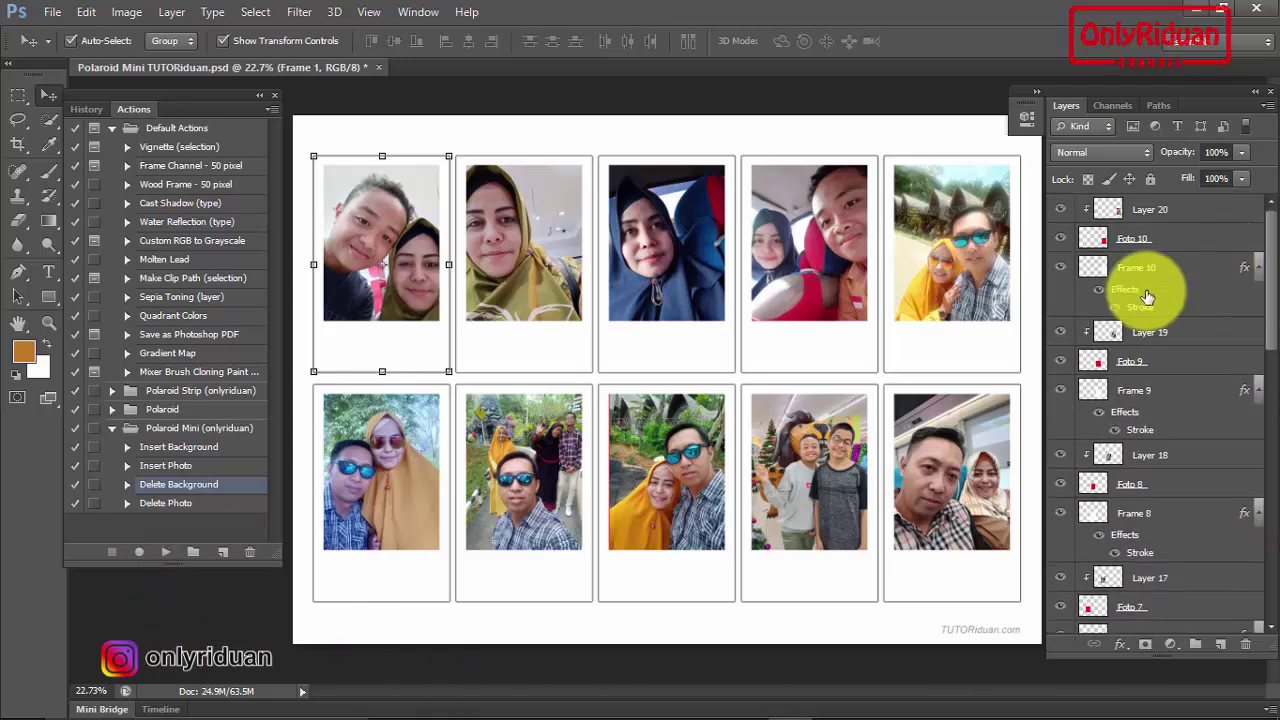
pyautogui.click(1149, 212)
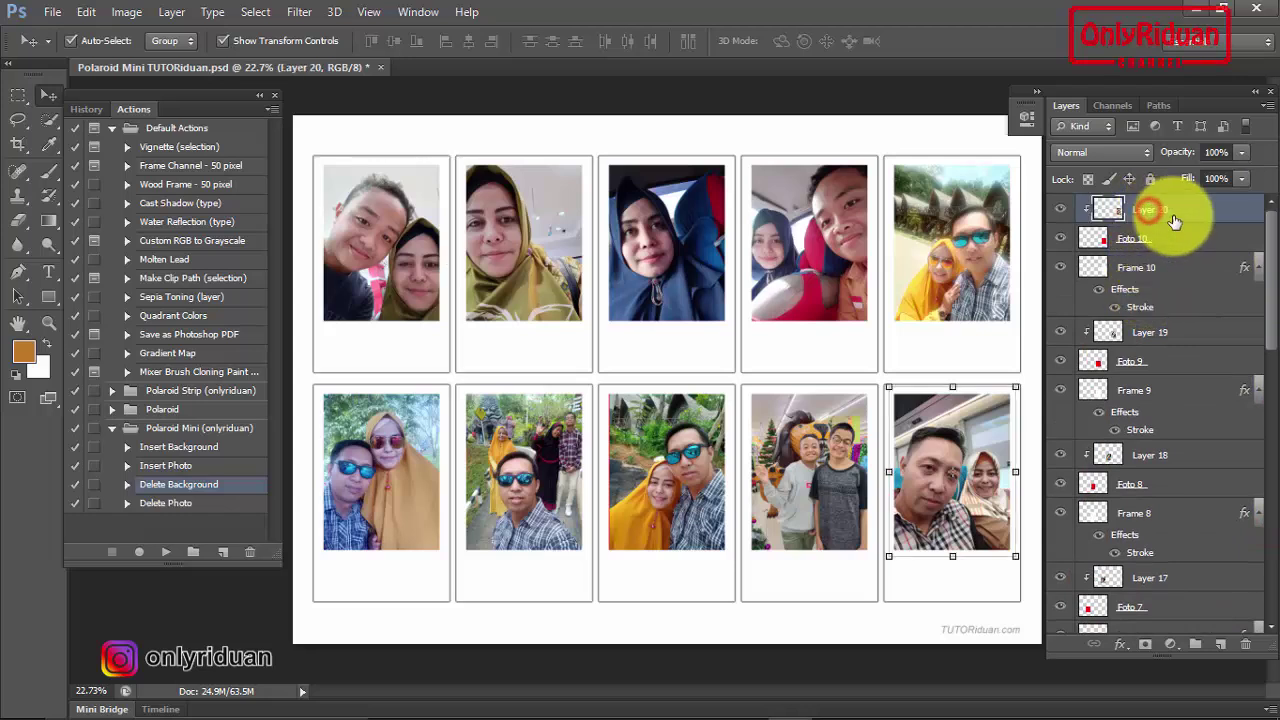
pyautogui.click(167, 508)
pyautogui.click(164, 557)
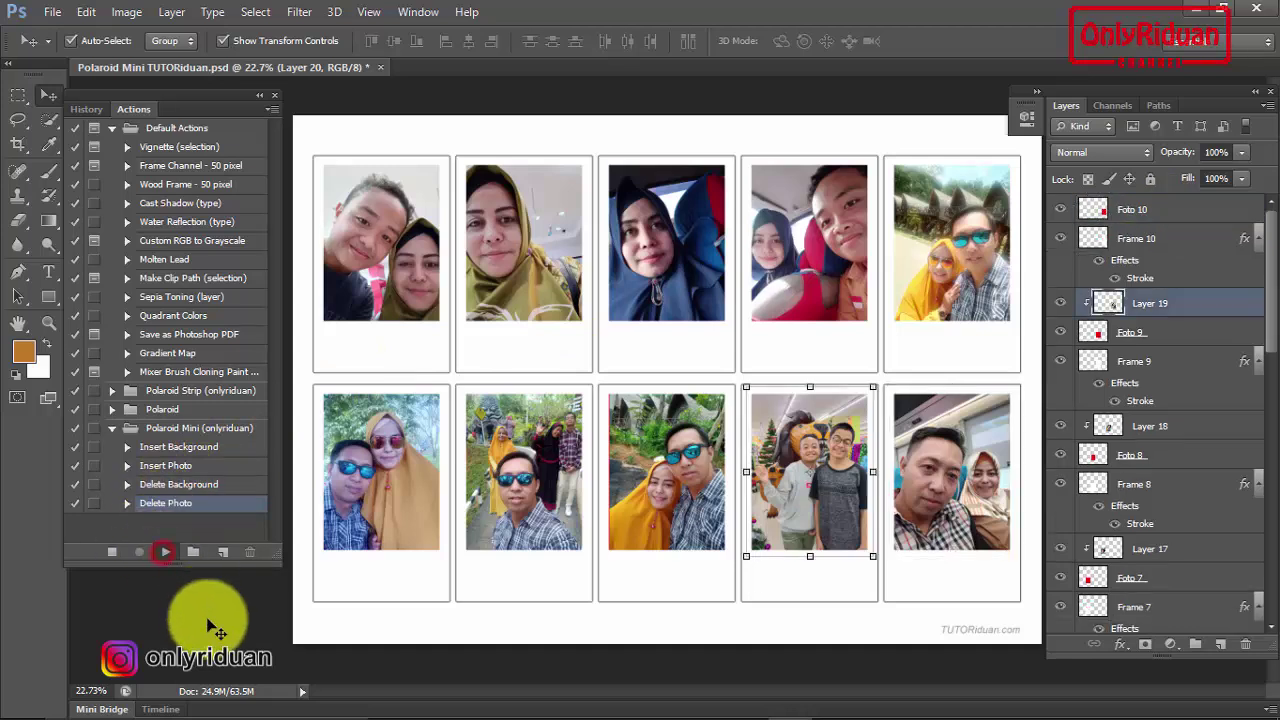